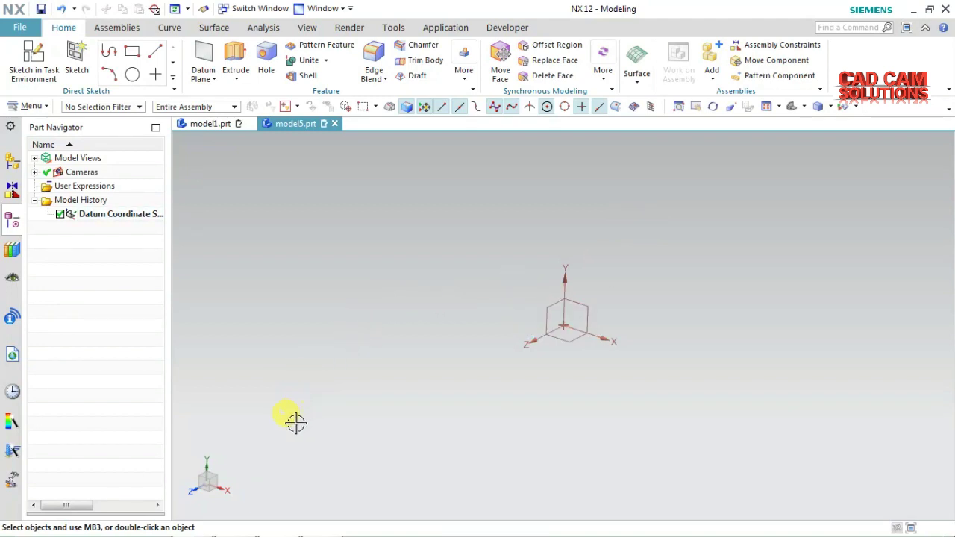
Step: Switch from NX to the tutorial's YouTube channel page in Chrome
left_click(191, 526)
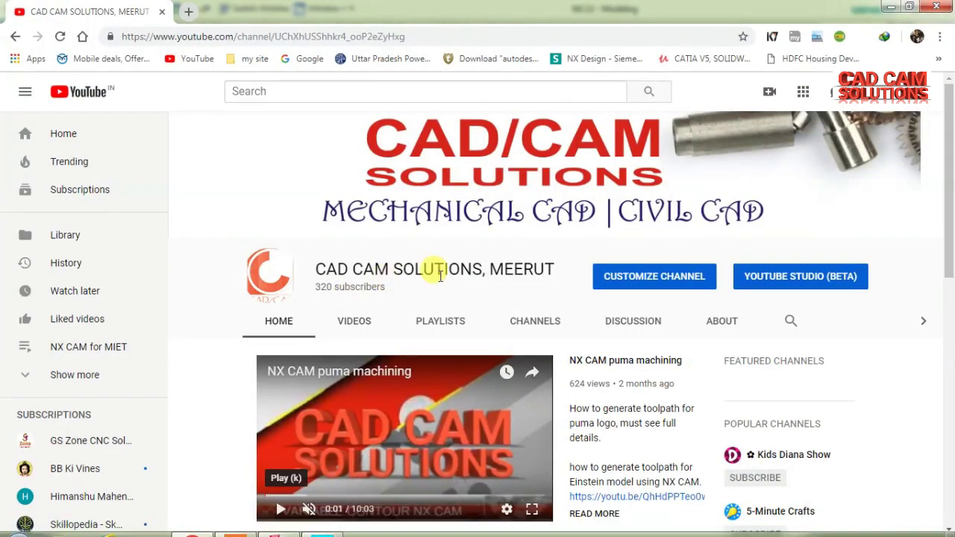
mouse_move(550, 214)
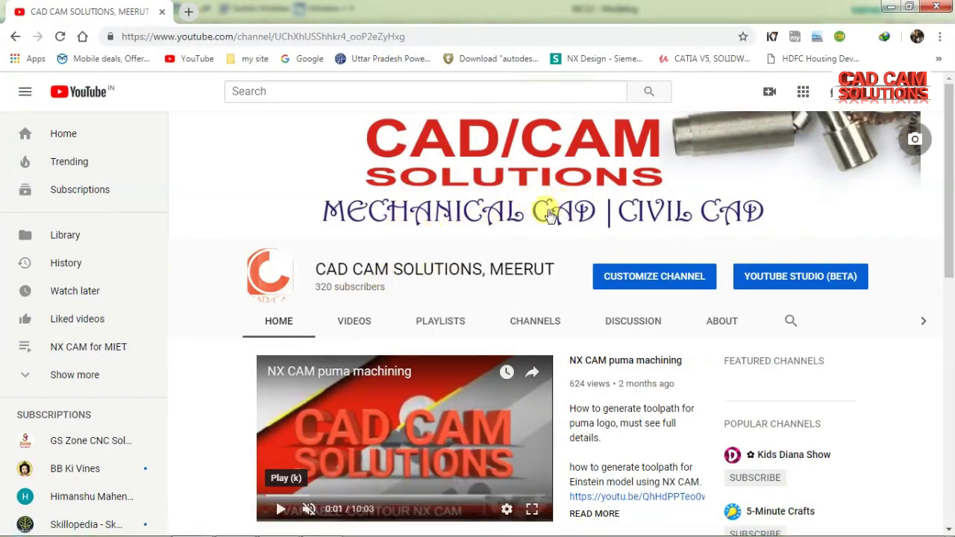
Step: Scroll through the CAD CAM SOLUTIONS channel videos, then go back to the empty NX part
scroll(524, 254, "down", 1)
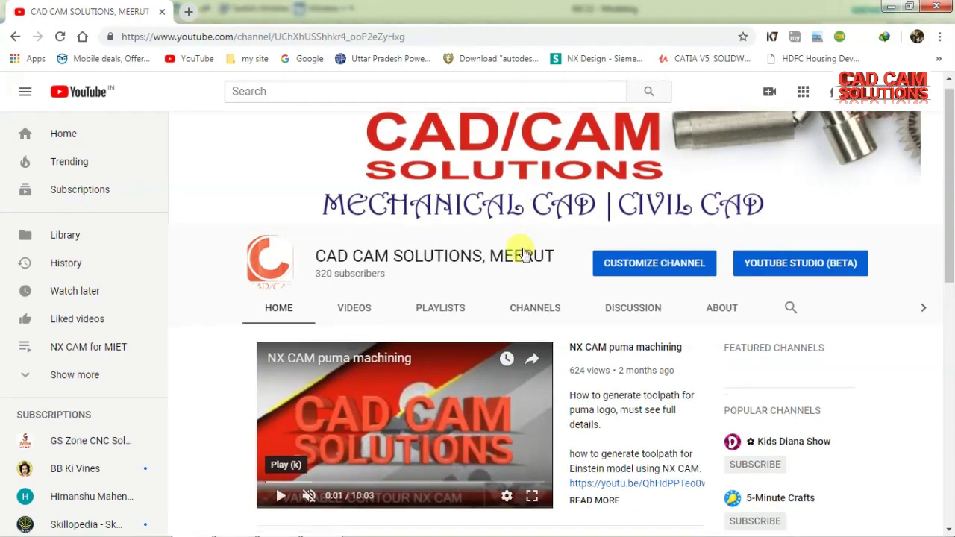
scroll(526, 257, "down", 3)
scroll(553, 269, "down", 1)
scroll(573, 276, "down", 2)
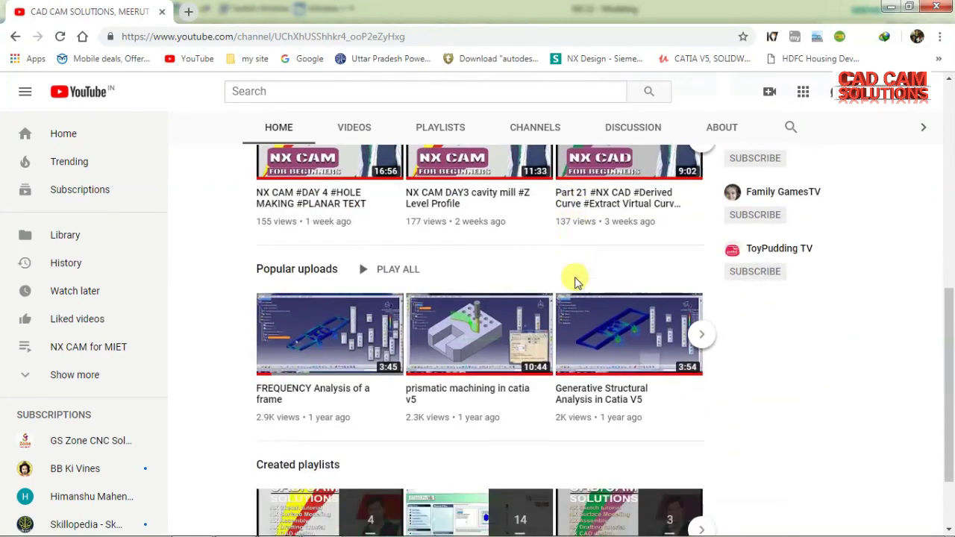
scroll(578, 277, "down", 1)
scroll(580, 299, "down", 1)
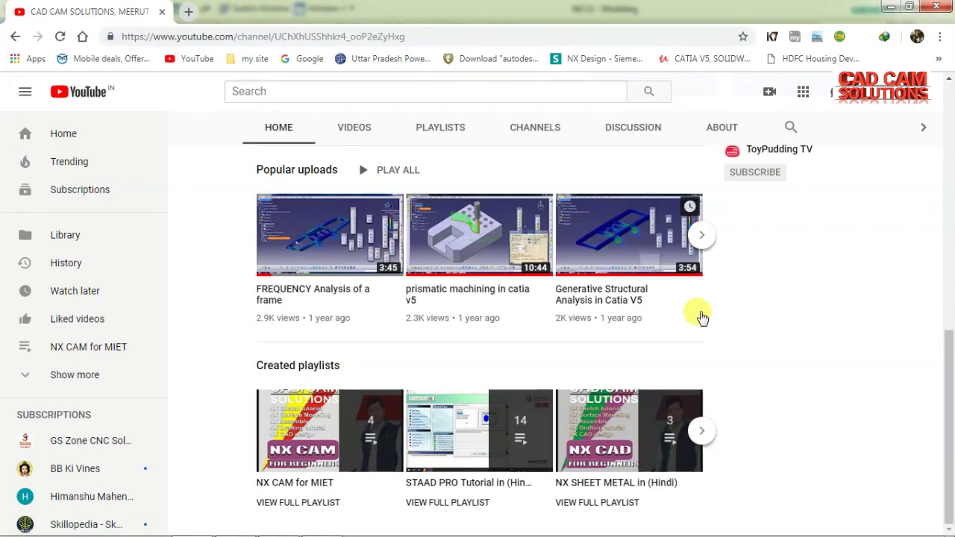
scroll(701, 318, "up", 3)
scroll(690, 306, "up", 3)
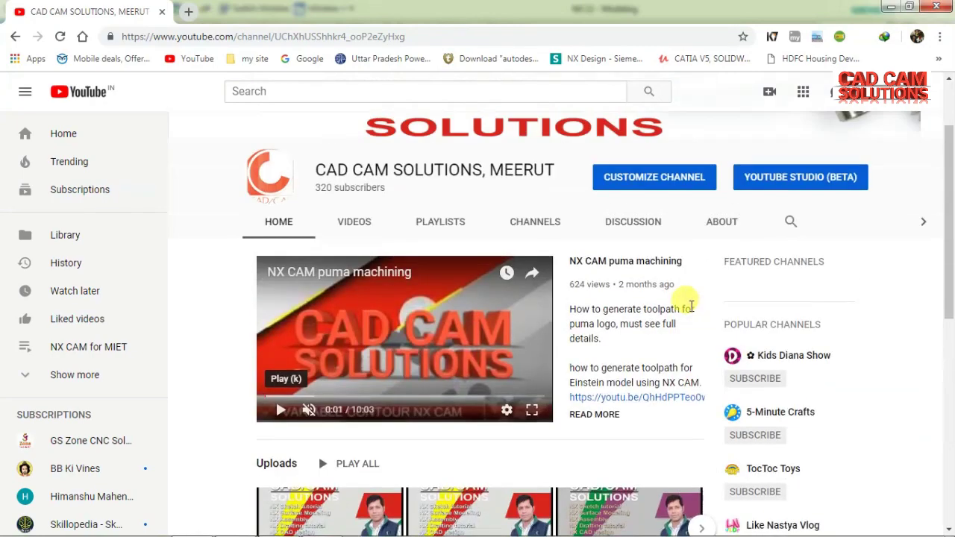
scroll(642, 308, "down", 1)
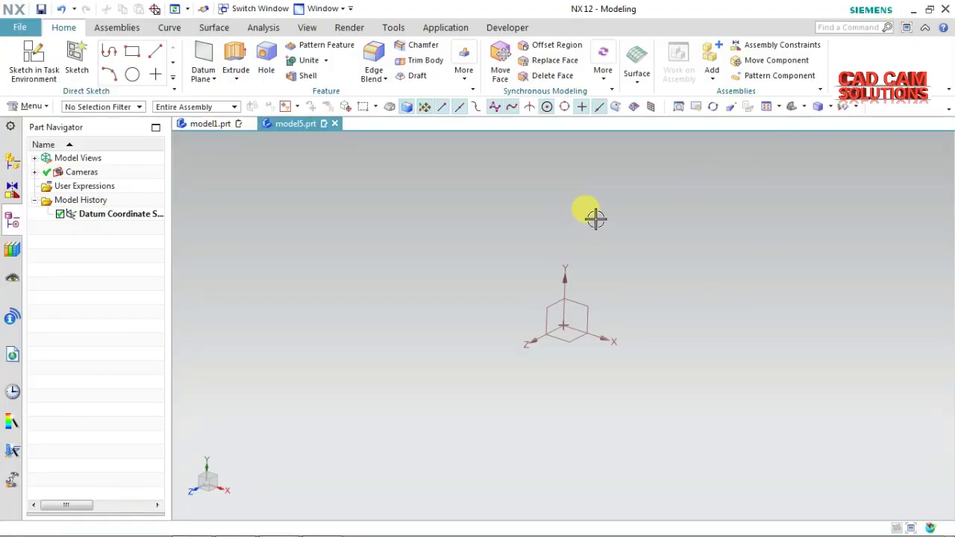
mouse_move(593, 217)
middle_mouse_down()
mouse_move(593, 232)
mouse_move(582, 218)
middle_mouse_up()
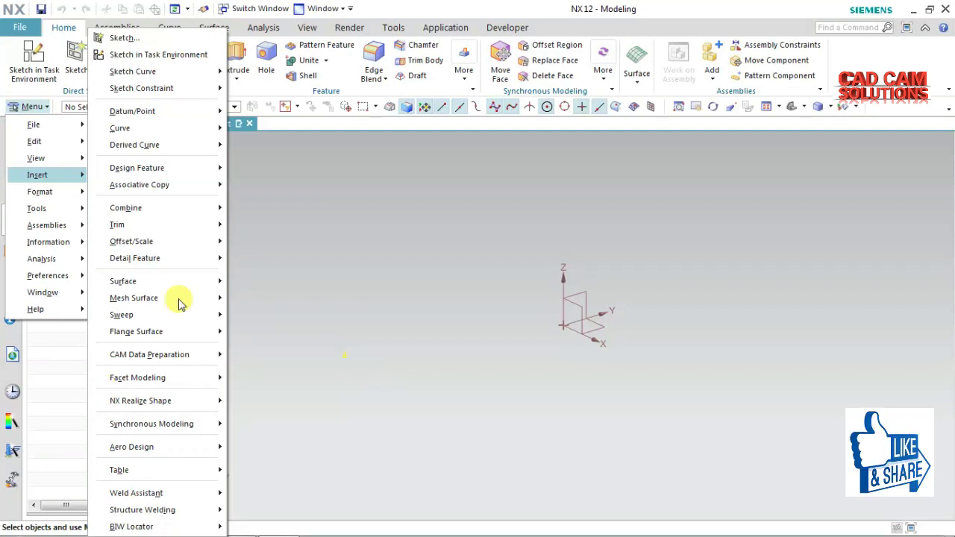
mouse_move(134, 298)
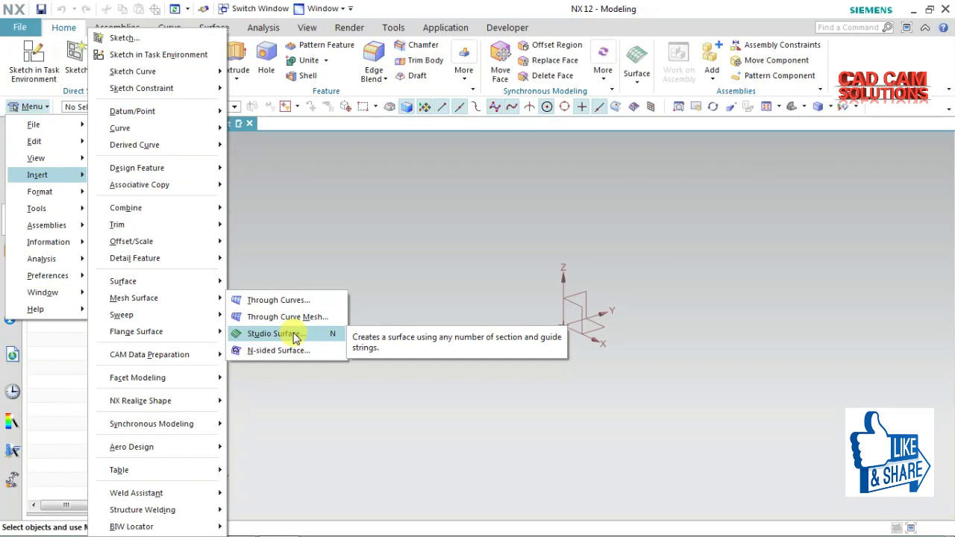
Step: Close the Studio Surface menu unused and start a new sketch, SKETCH_000, on a plane
left_click(304, 399)
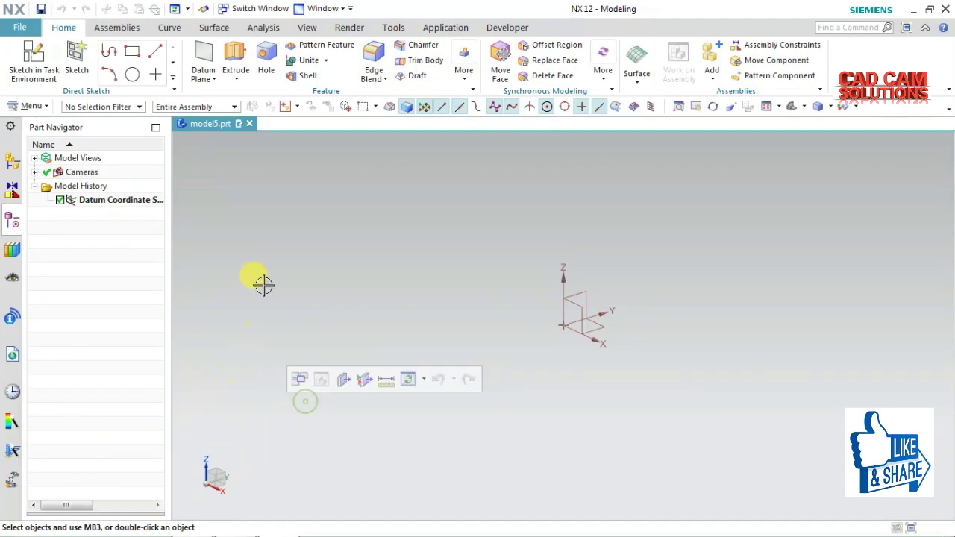
left_click(33, 61)
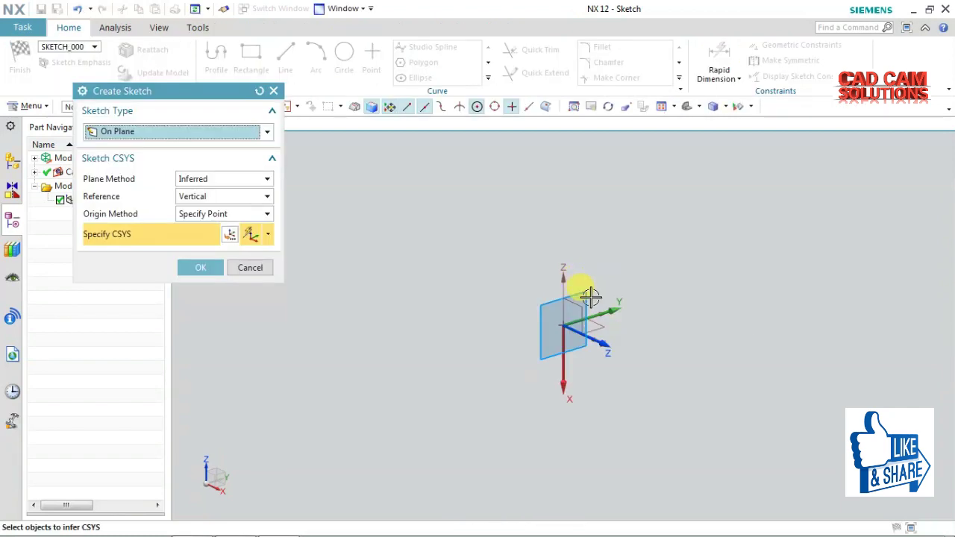
Step: On the YZ datum plane, draw an R59.3 arc from the origin and finish SKETCH_000
left_click(576, 282)
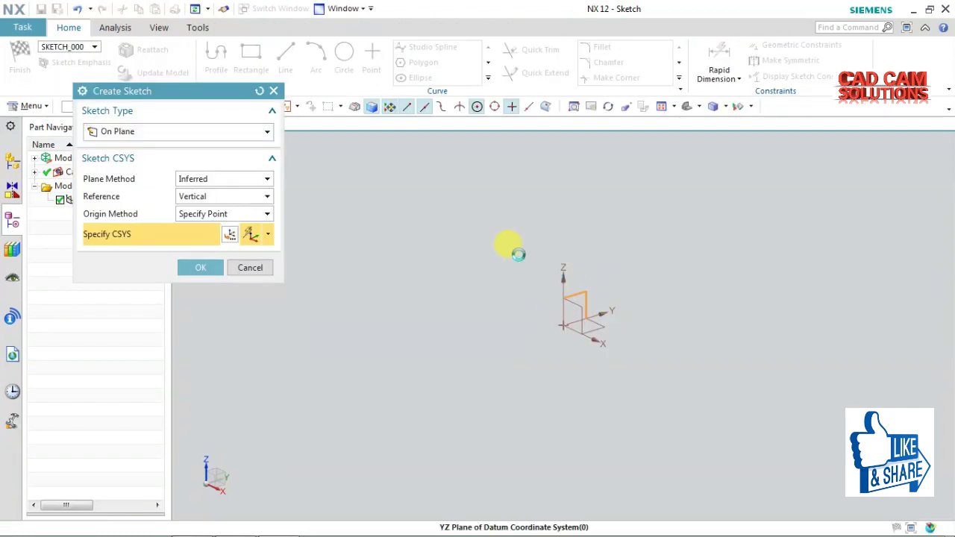
left_click(200, 267)
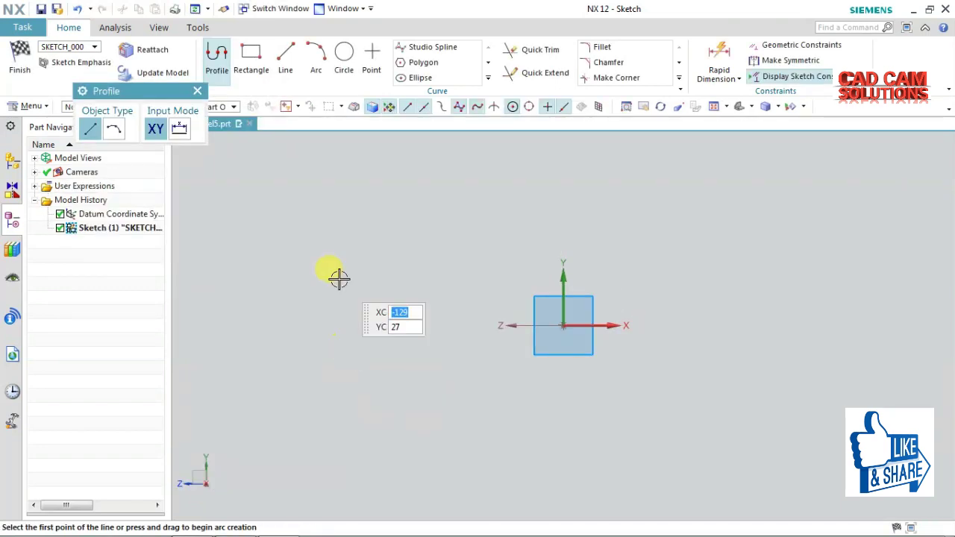
left_click(315, 59)
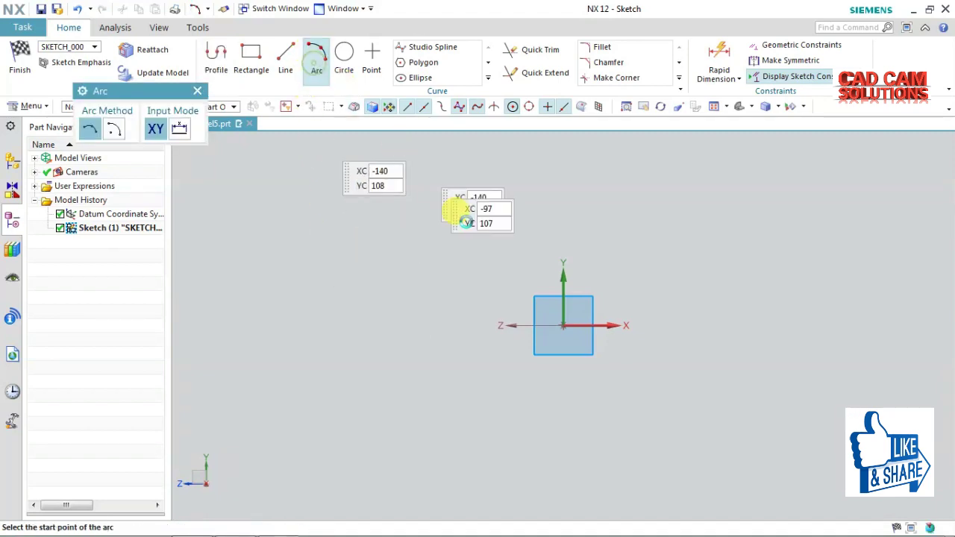
left_click(563, 326)
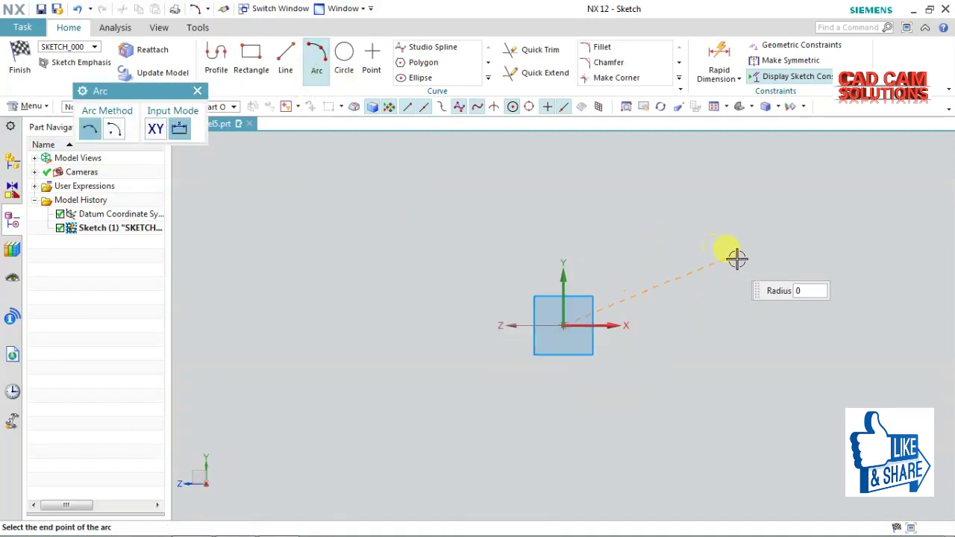
left_click(762, 322)
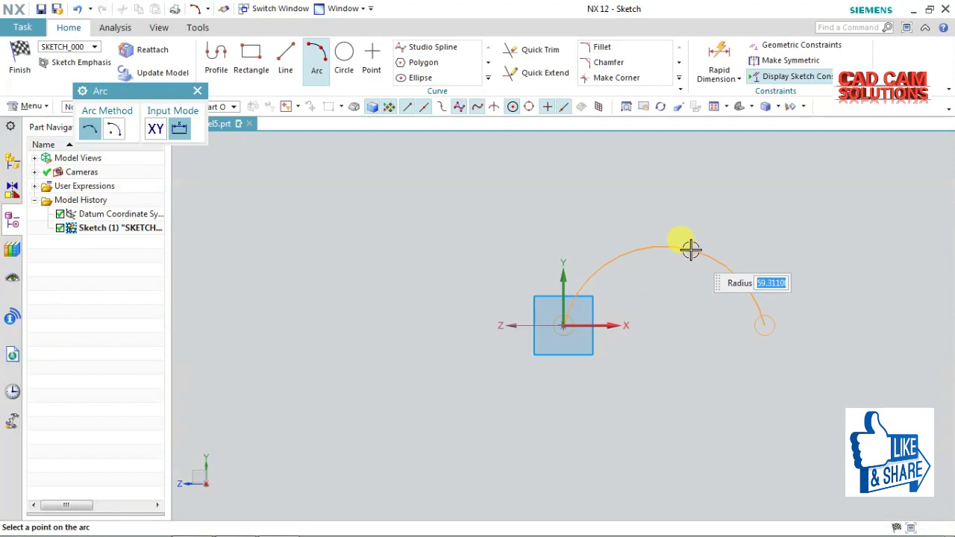
left_click(16, 59)
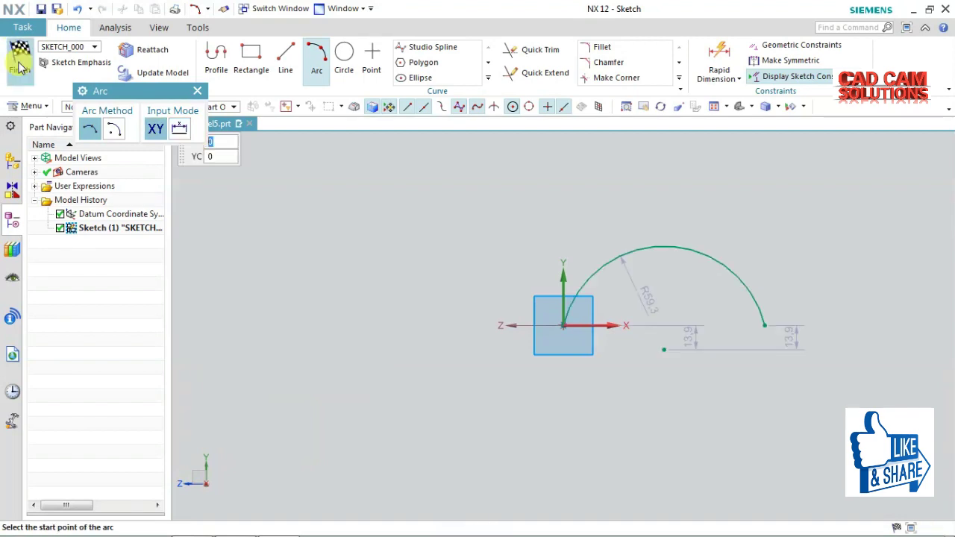
left_click(18, 60)
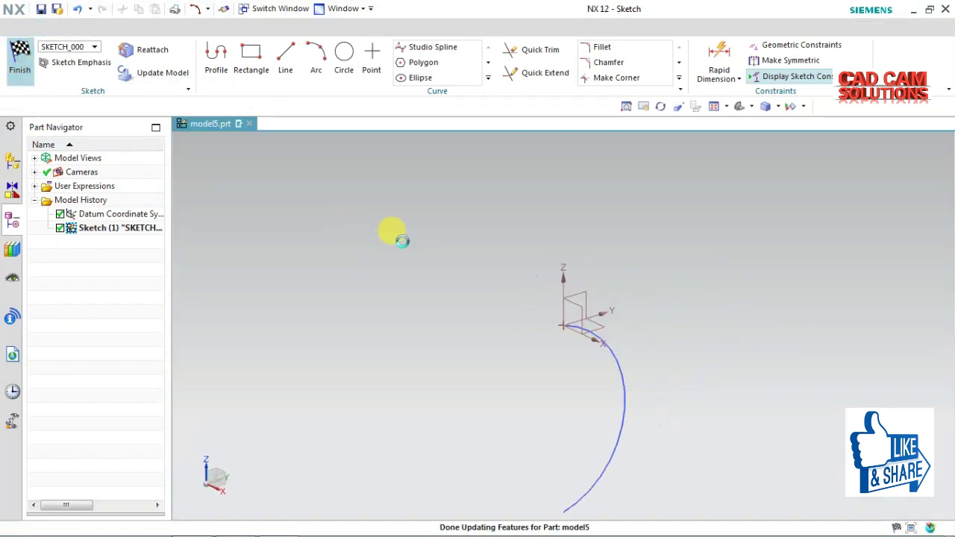
mouse_move(680, 302)
middle_mouse_down()
mouse_move(622, 229)
mouse_move(662, 237)
middle_mouse_up()
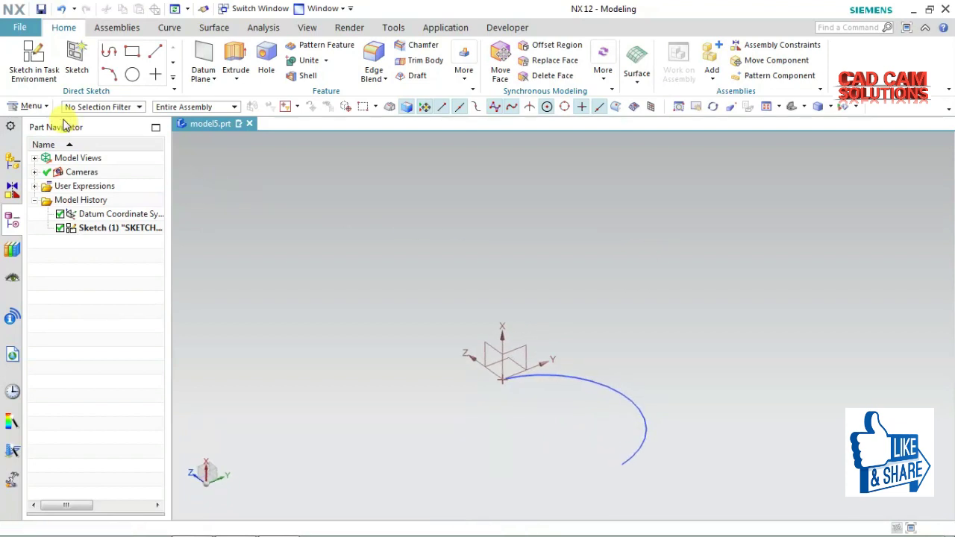
Step: Start a second sketch, SKETCH_001, on the XZ datum plane
left_click(33, 62)
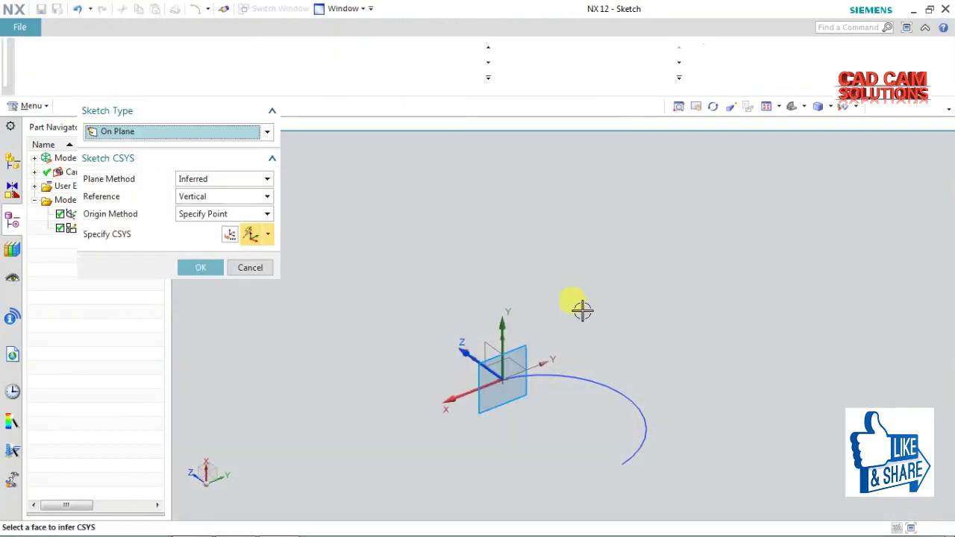
mouse_move(546, 245)
middle_mouse_down()
mouse_move(537, 316)
mouse_move(508, 325)
mouse_move(480, 267)
mouse_move(443, 298)
mouse_move(452, 303)
middle_mouse_up()
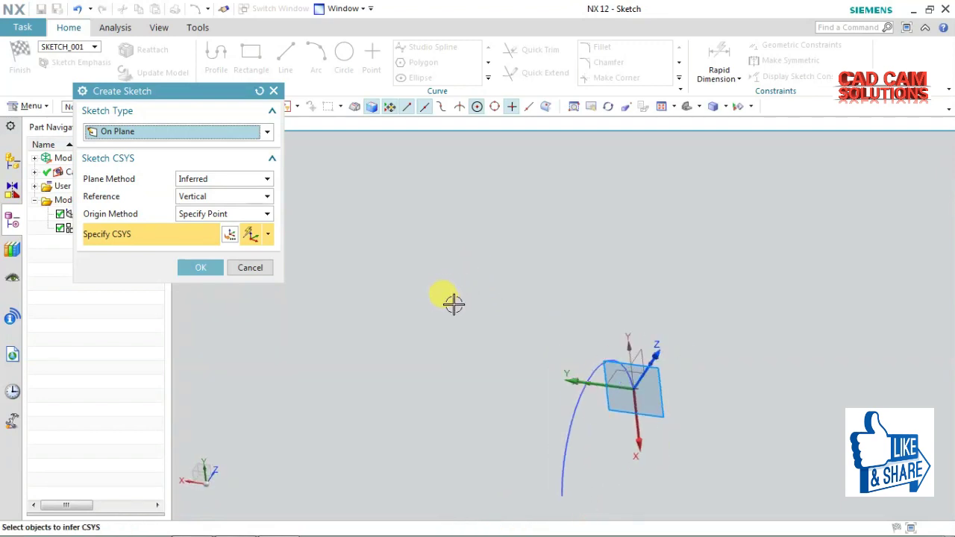
left_click(603, 373)
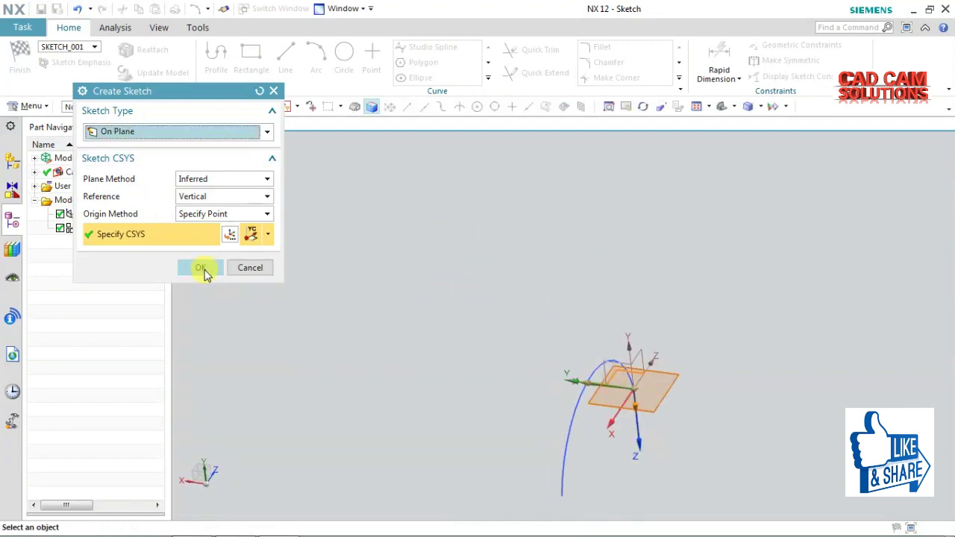
left_click(203, 269)
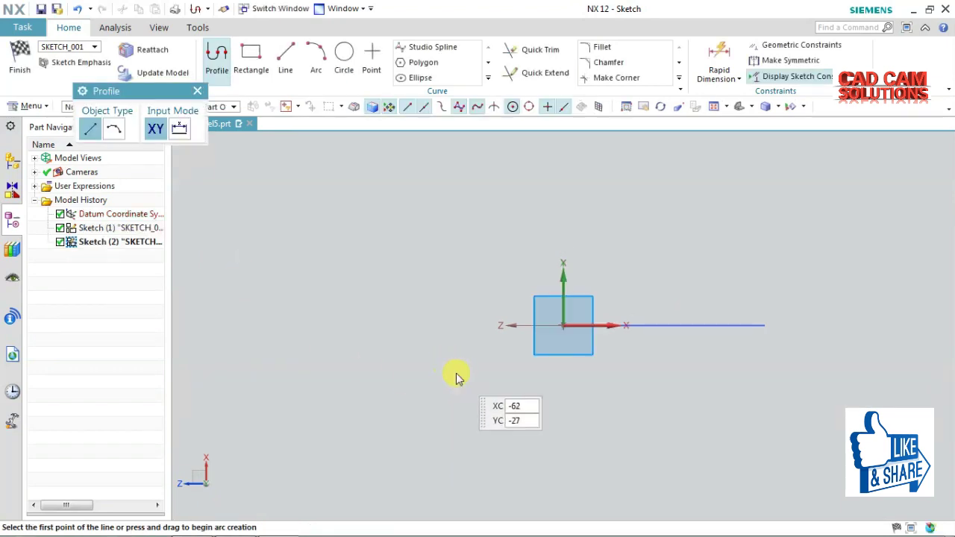
middle_click_drag(433, 309, 400, 447, "shift")
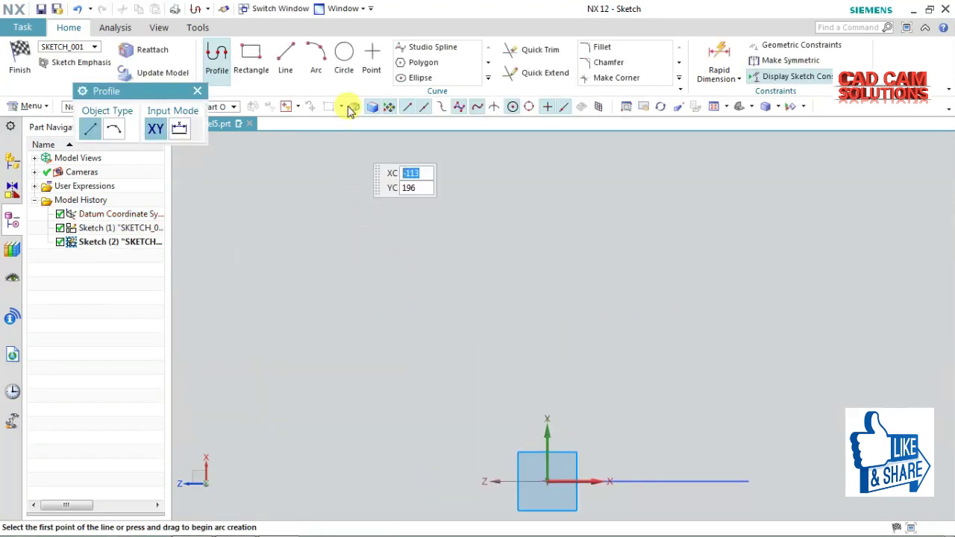
key("Escape")
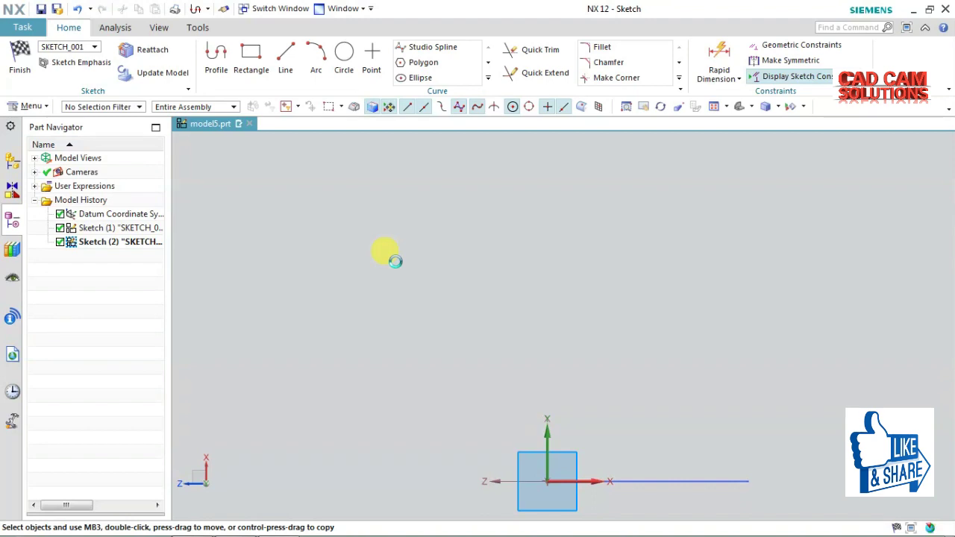
Step: Draw a four-point spline rising upward from the first arc's end point
key("s")
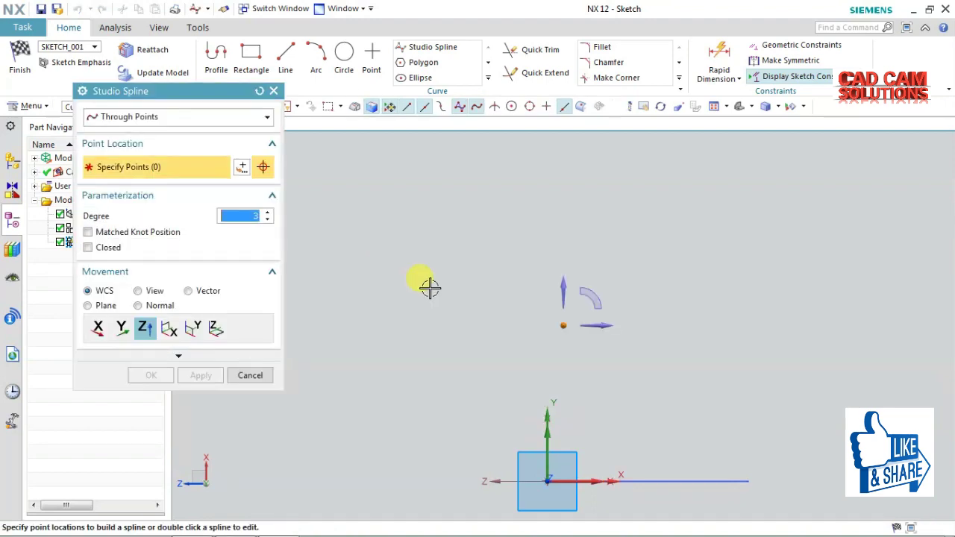
left_click(547, 481)
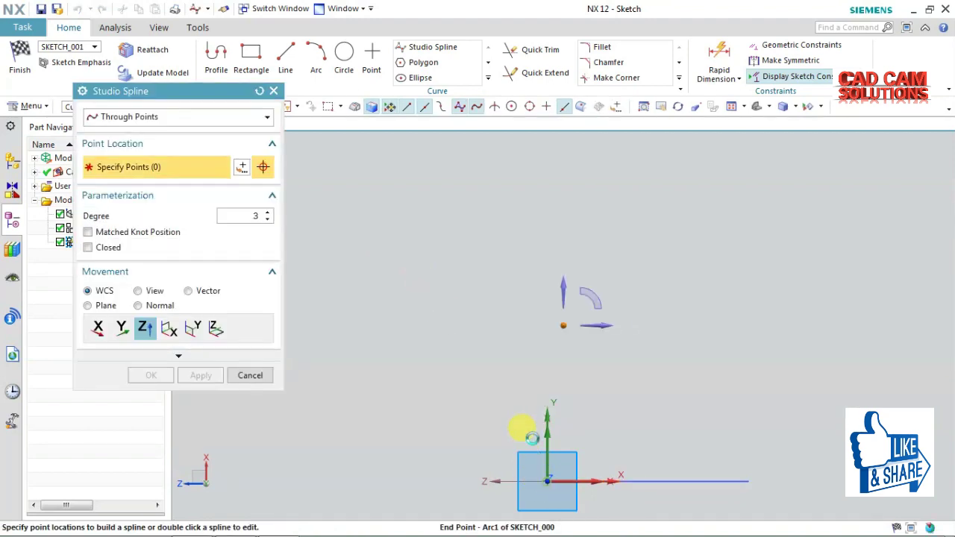
left_click(523, 410)
left_click(508, 278)
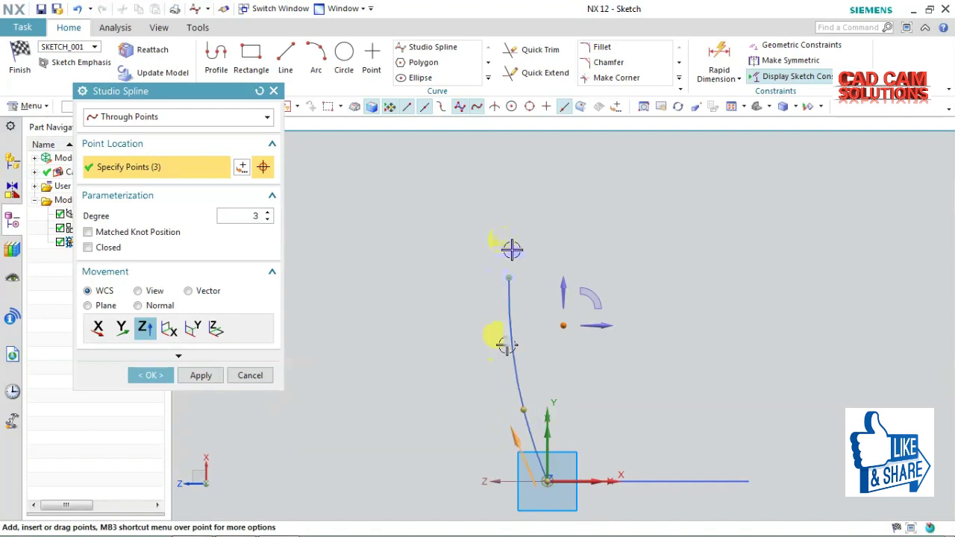
left_click(539, 150)
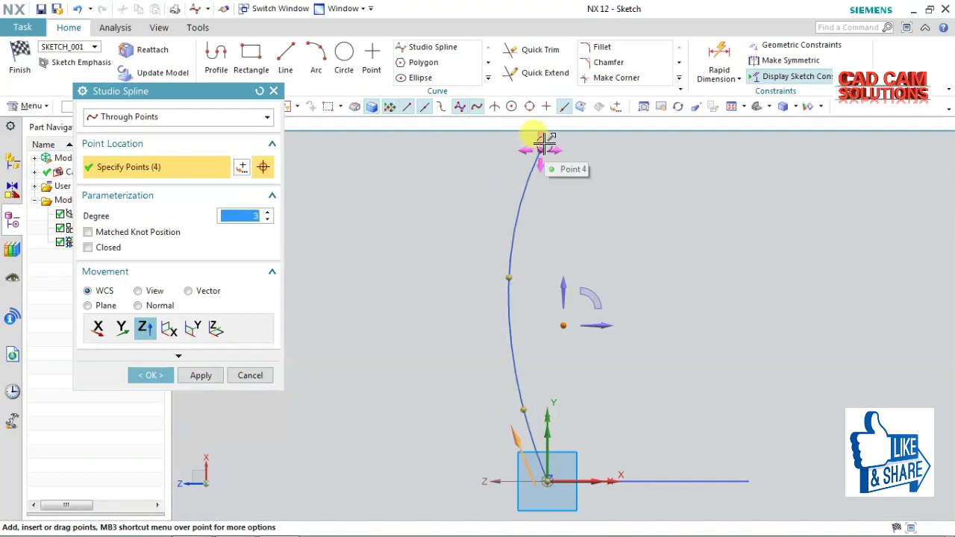
left_click(153, 375)
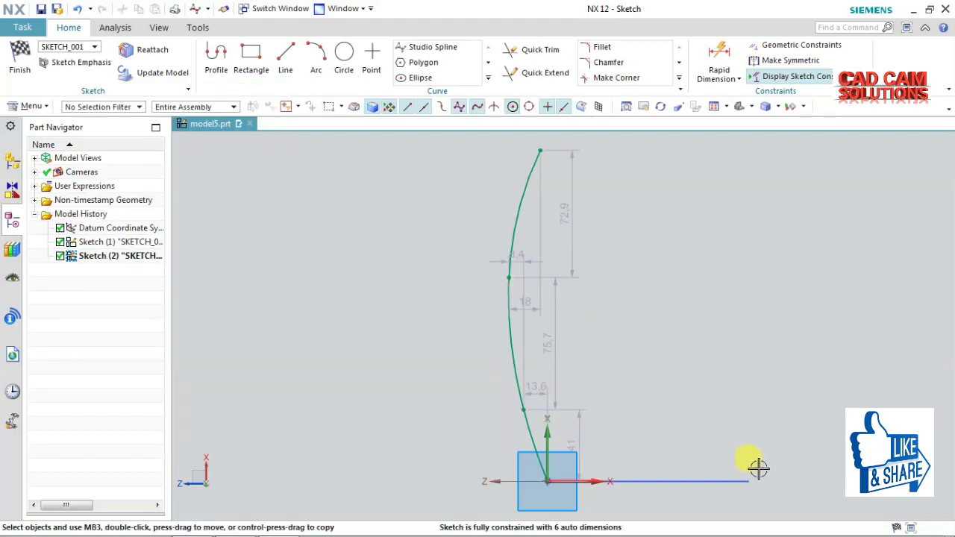
Step: Draw an arc from the first arc's end point up to the axis
left_click(315, 56)
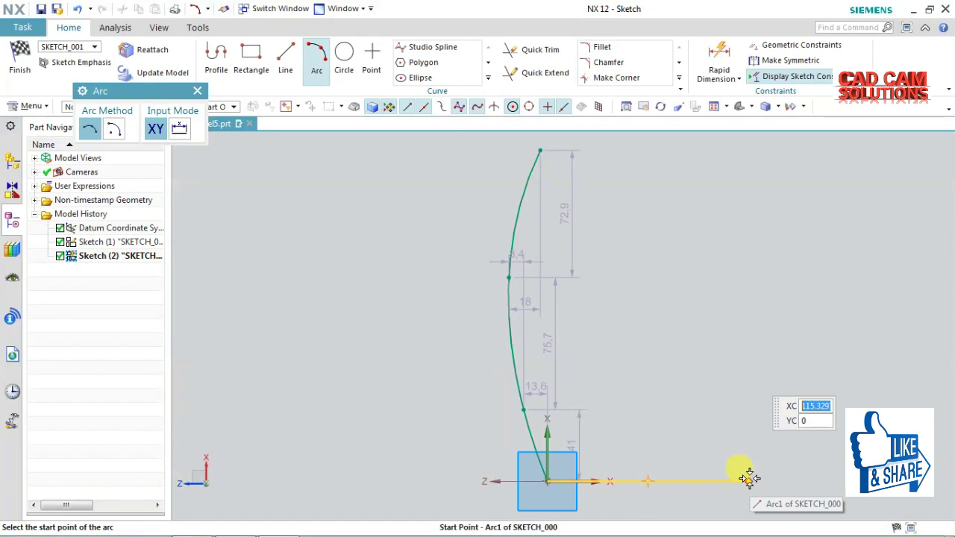
left_click(748, 482)
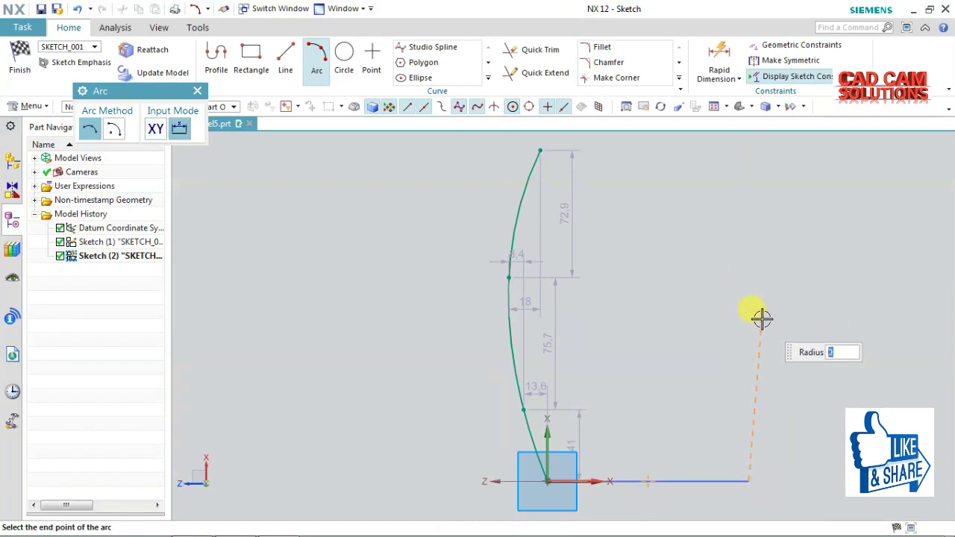
left_click(762, 318)
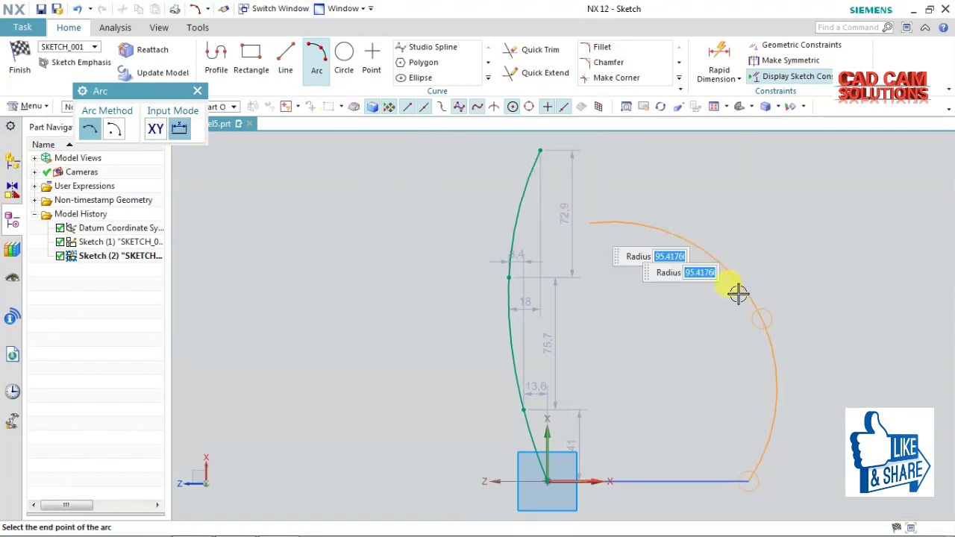
left_click(749, 283)
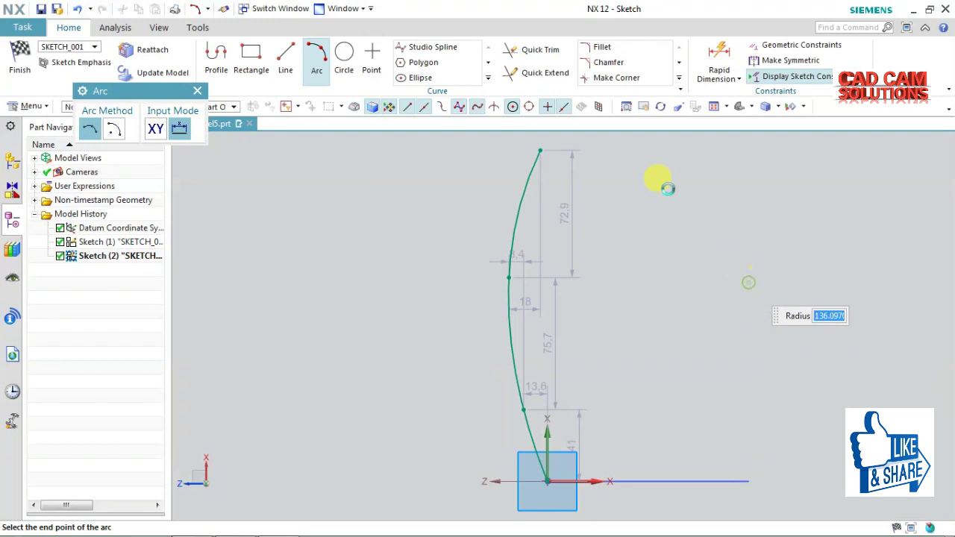
Step: Join the arc's top to the first curve's top with a line and finish the sketch
left_click(286, 63)
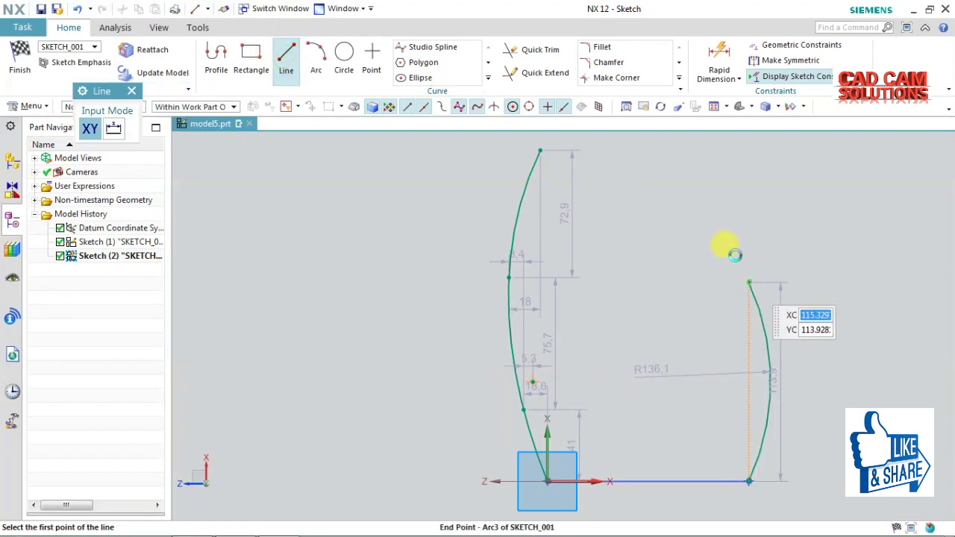
left_click(747, 283)
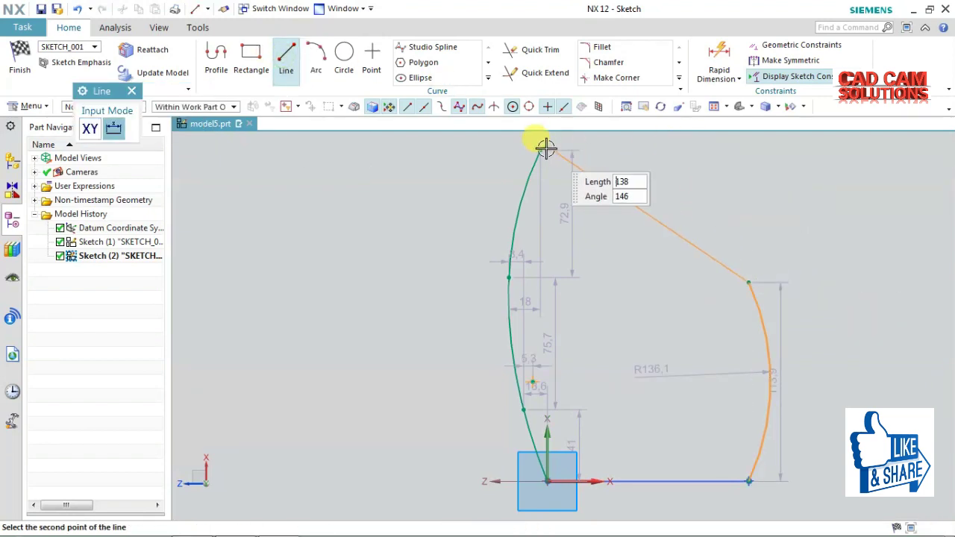
left_click(678, 151)
left_click(19, 60)
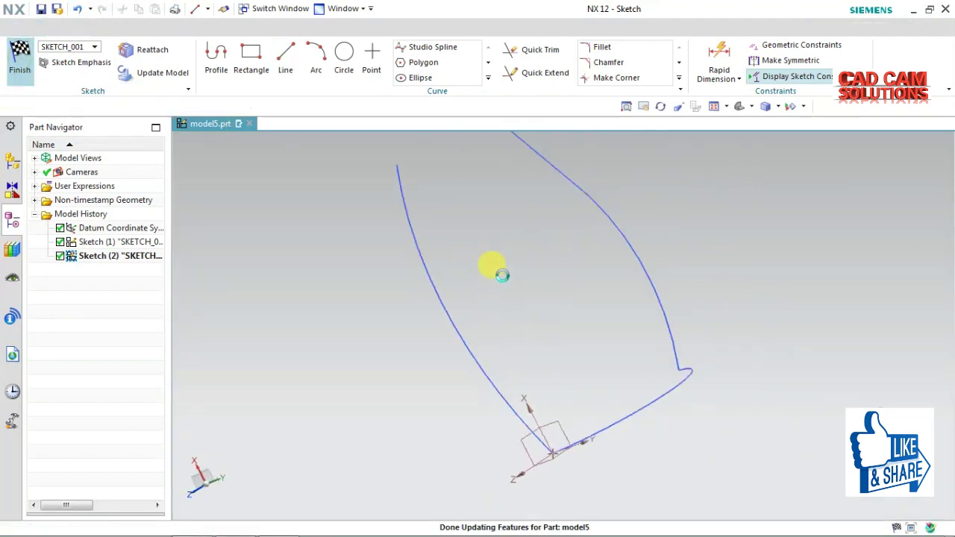
middle_click_drag(502, 275, 595, 311)
mouse_move(567, 222)
middle_mouse_down()
mouse_move(552, 236)
mouse_move(575, 290)
mouse_move(527, 299)
mouse_move(523, 217)
mouse_move(508, 237)
mouse_move(497, 219)
mouse_move(572, 235)
middle_mouse_up()
mouse_move(721, 199)
middle_mouse_down("ctrl")
mouse_move(639, 234)
mouse_move(504, 222)
middle_mouse_up("ctrl")
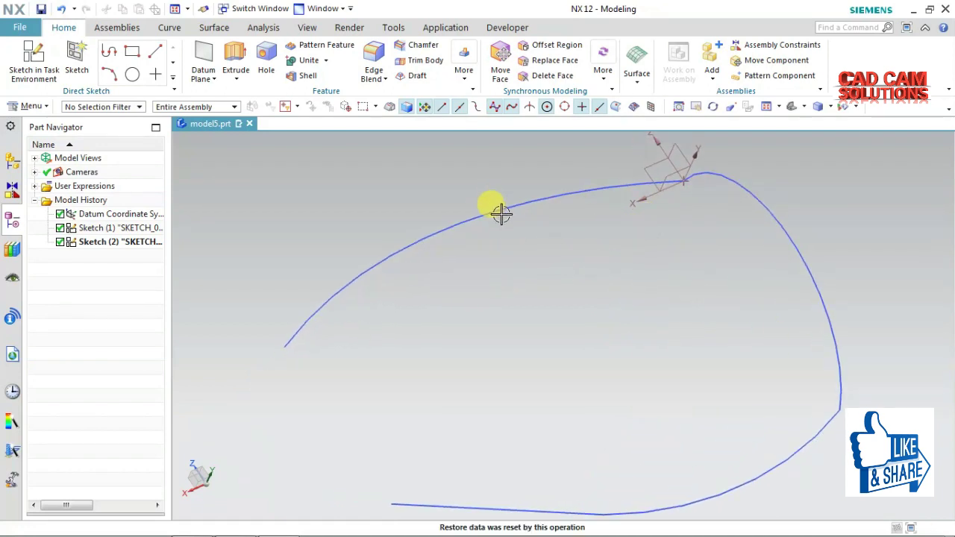
scroll(544, 318, "down", 2)
mouse_move(554, 336)
middle_mouse_down()
mouse_move(575, 322)
mouse_move(584, 337)
middle_mouse_up()
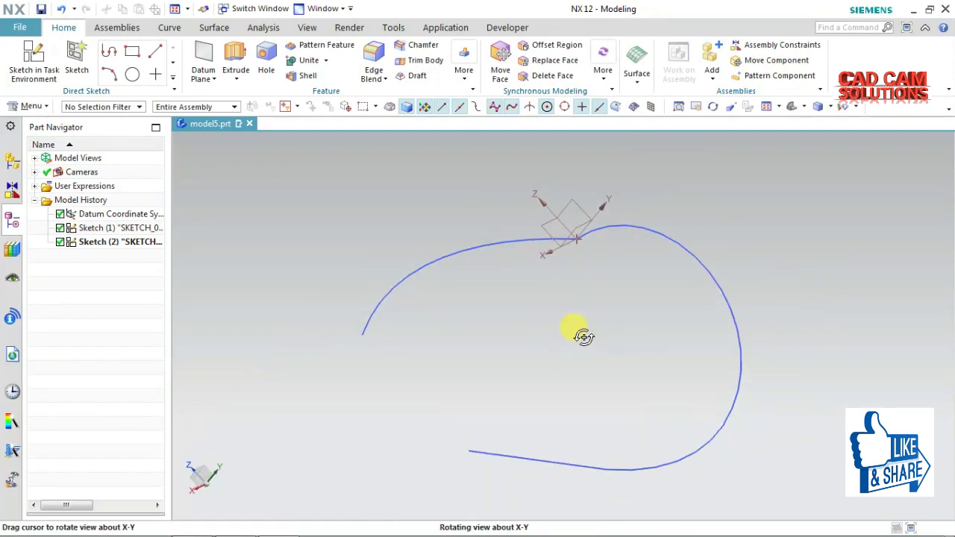
left_click(32, 105)
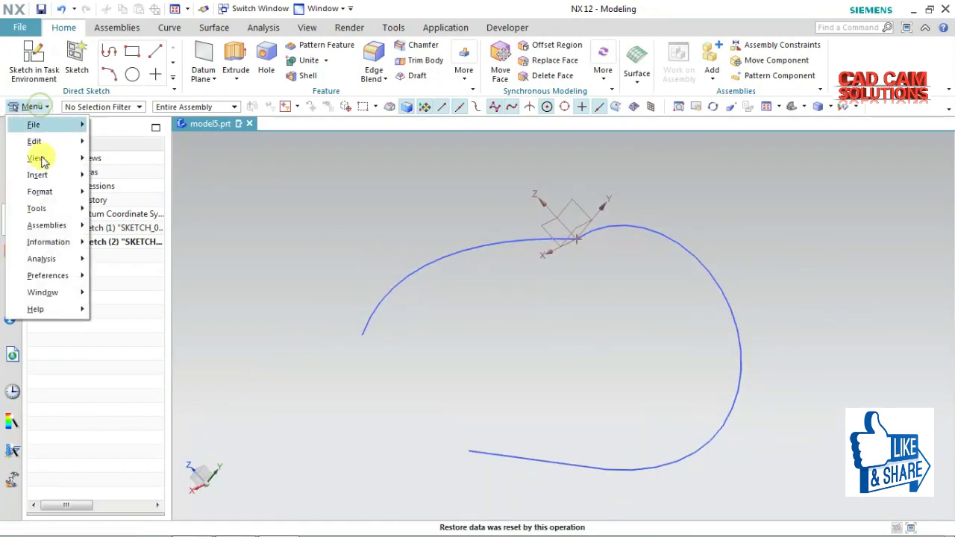
mouse_move(122, 315)
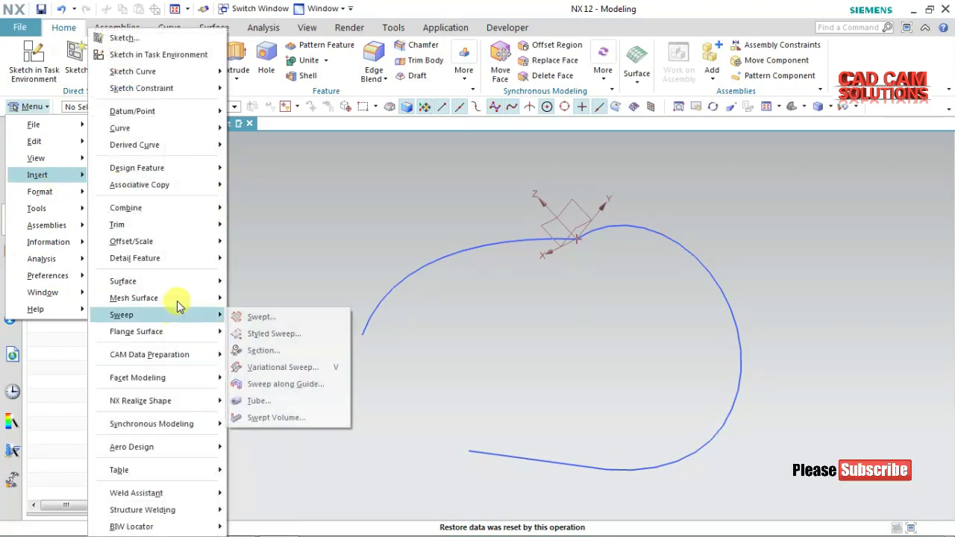
mouse_move(134, 298)
left_click(266, 334)
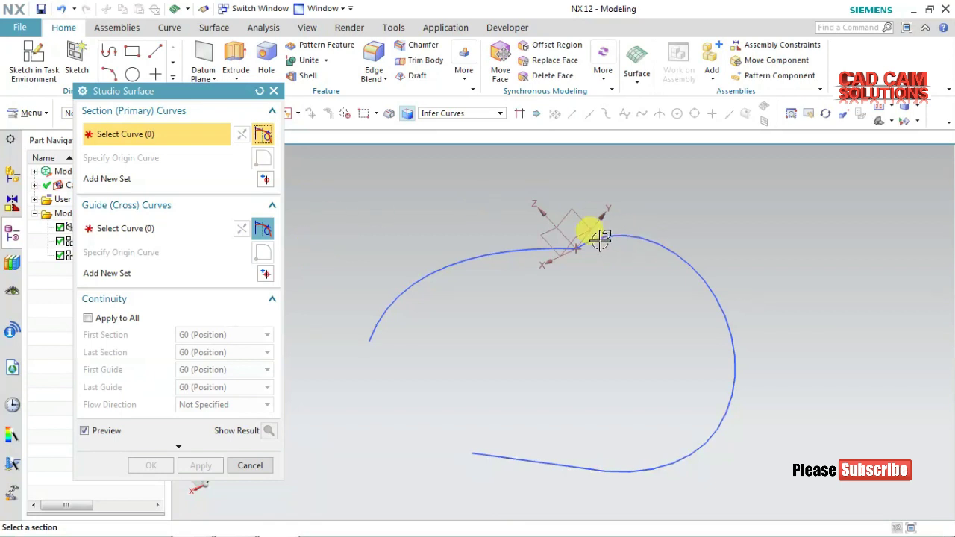
left_click(623, 229)
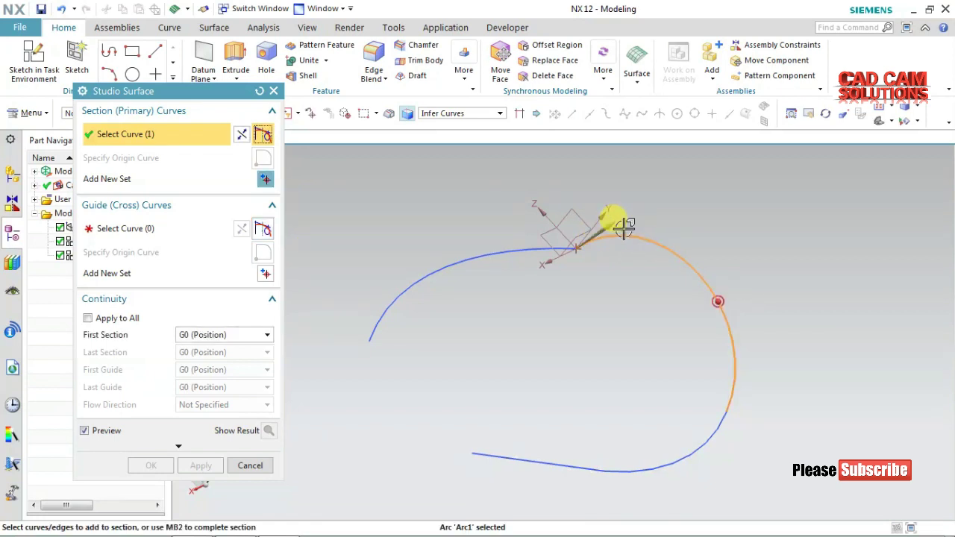
left_click(206, 226)
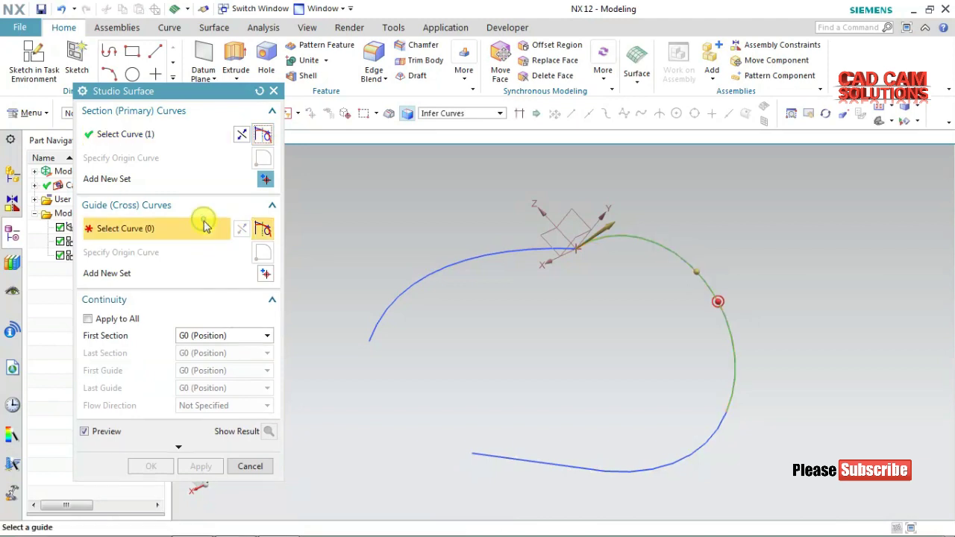
left_click(533, 250)
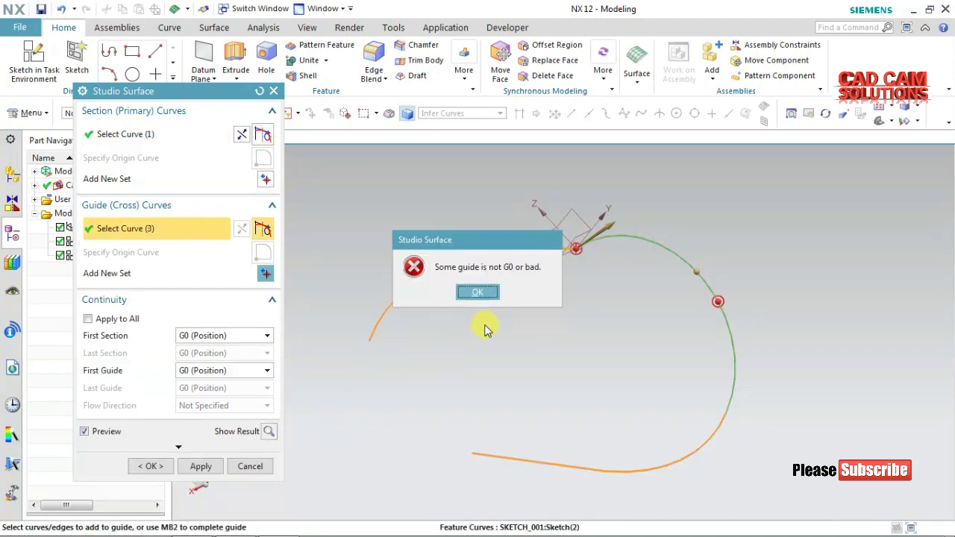
left_click(481, 296)
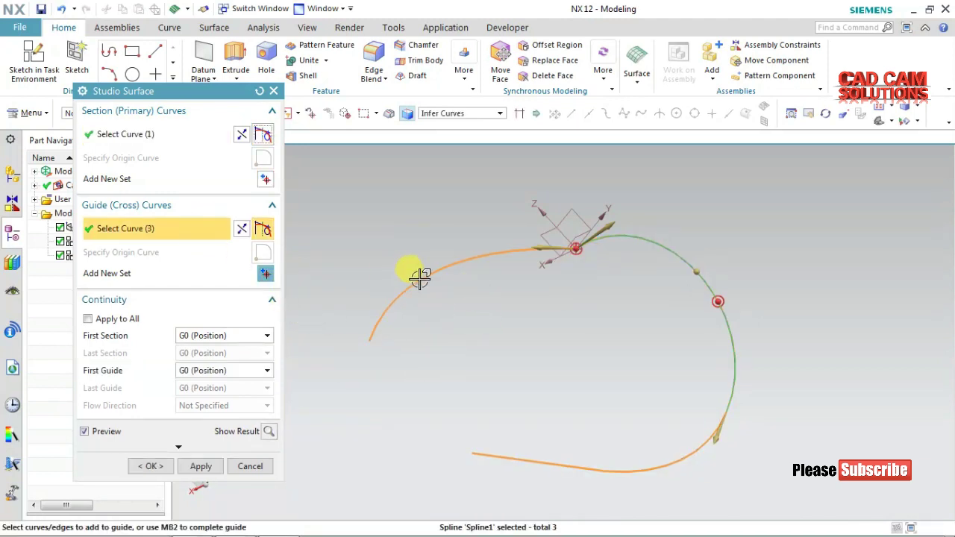
left_click(421, 280, "shift")
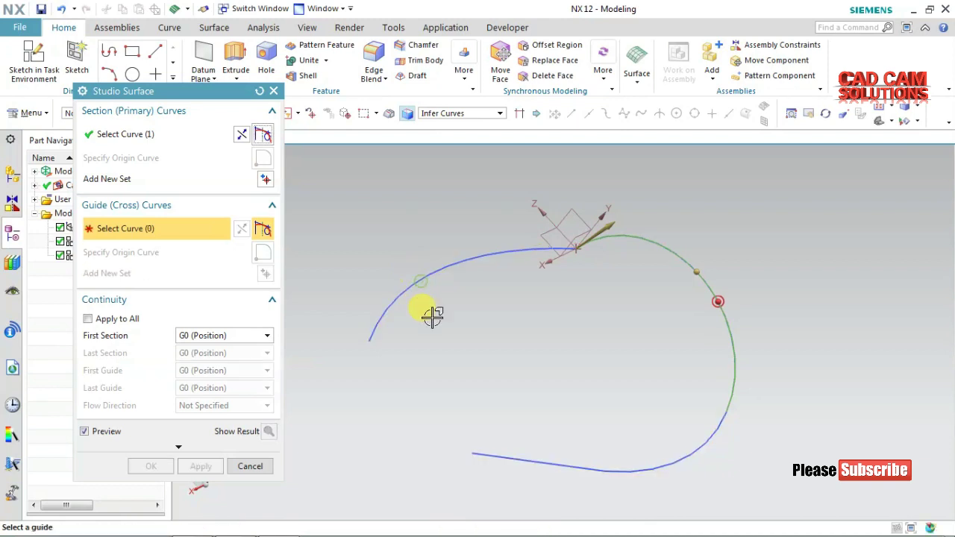
left_click(466, 114)
left_click(457, 125)
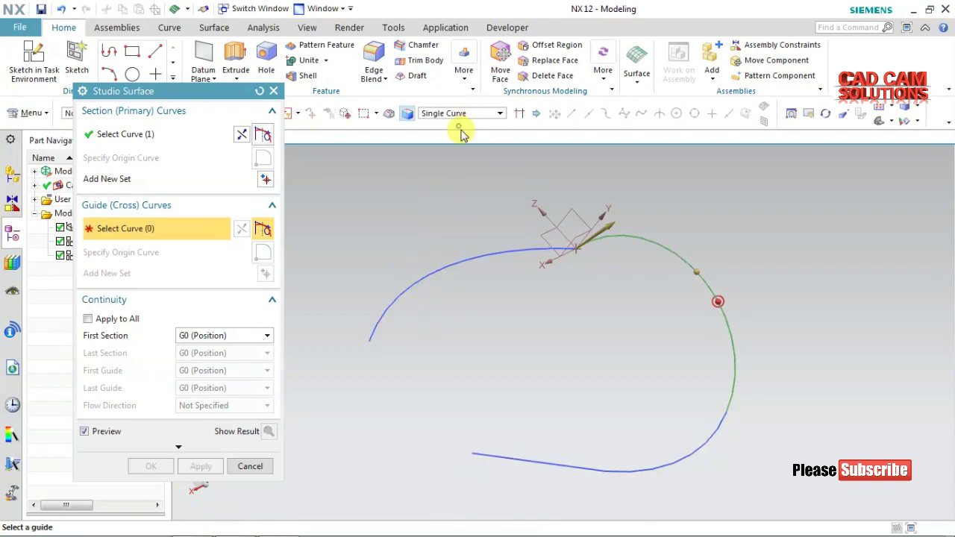
left_click(529, 246)
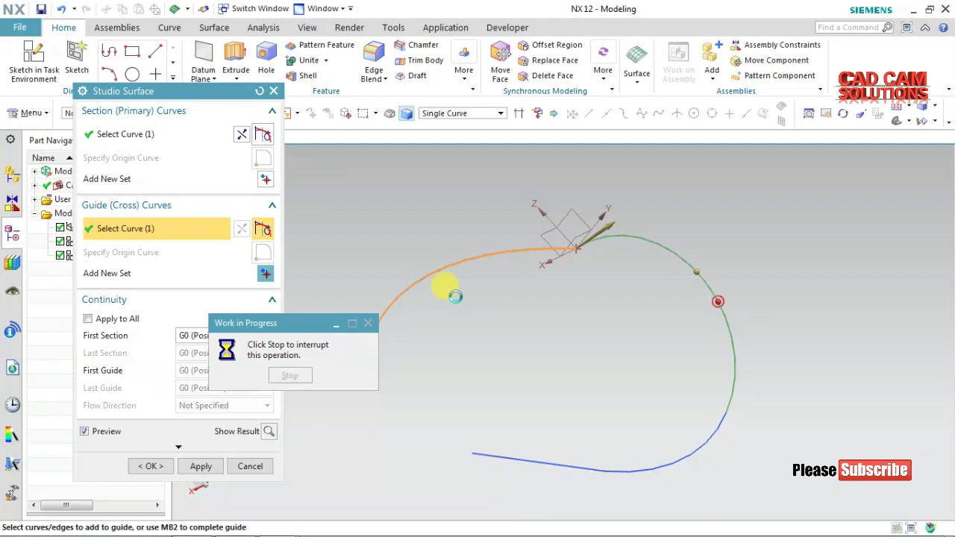
middle_click(384, 215)
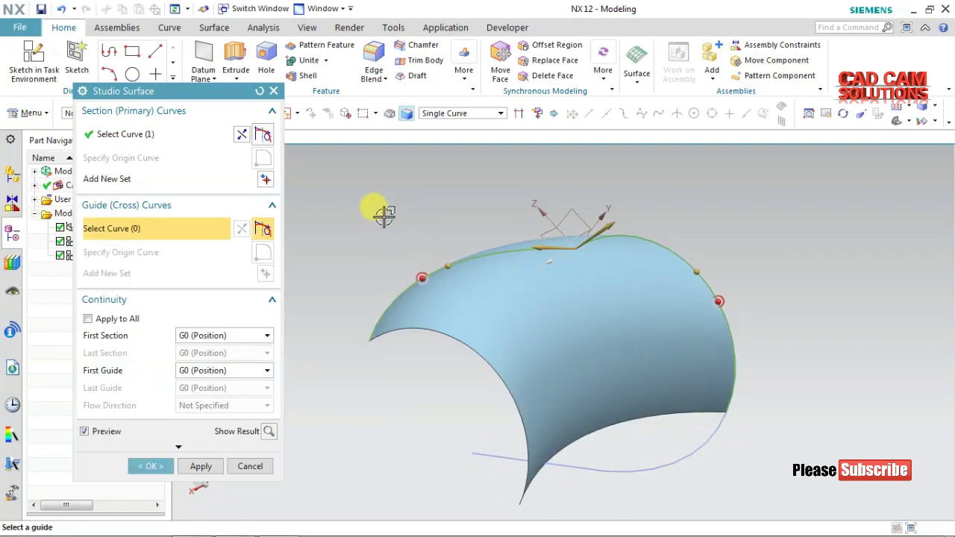
left_click(712, 435)
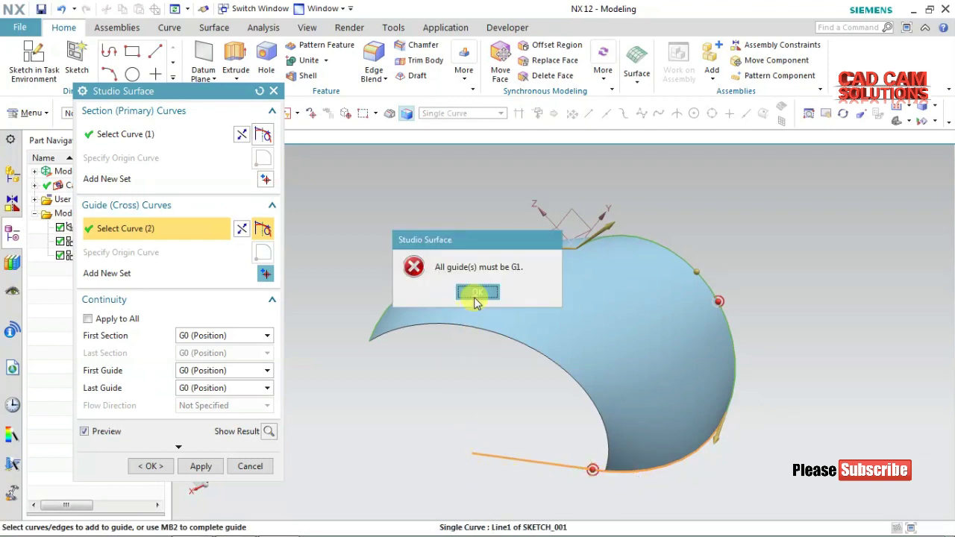
left_click(477, 293)
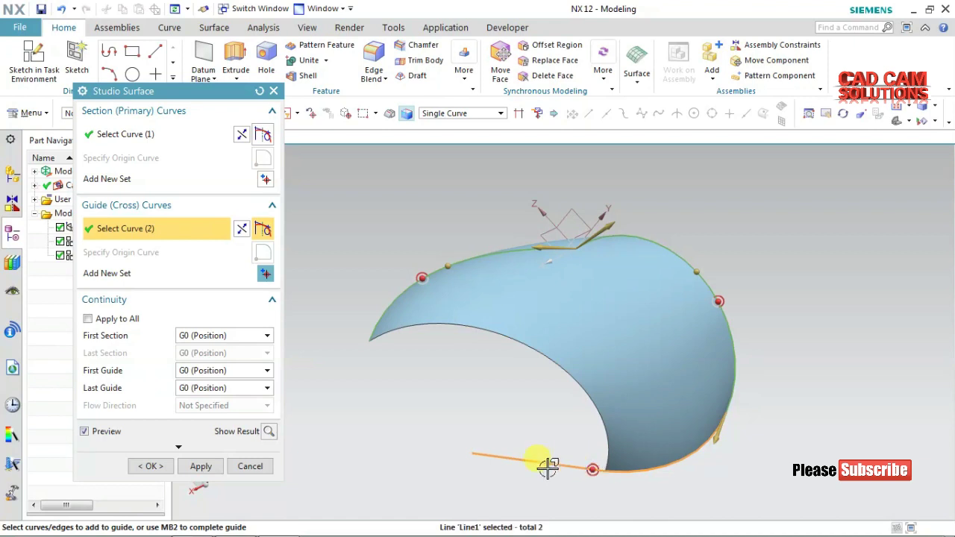
middle_click_drag(765, 359, 746, 366)
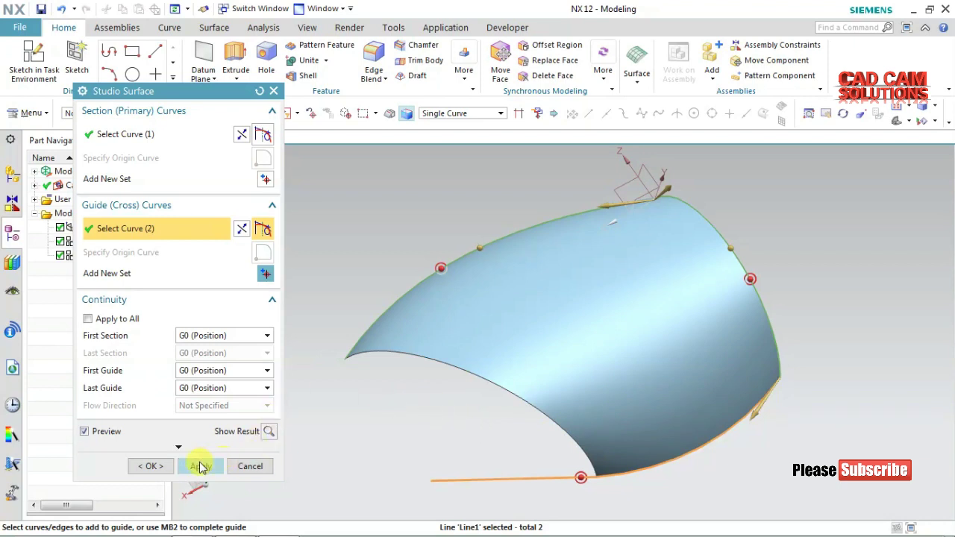
left_click(246, 467)
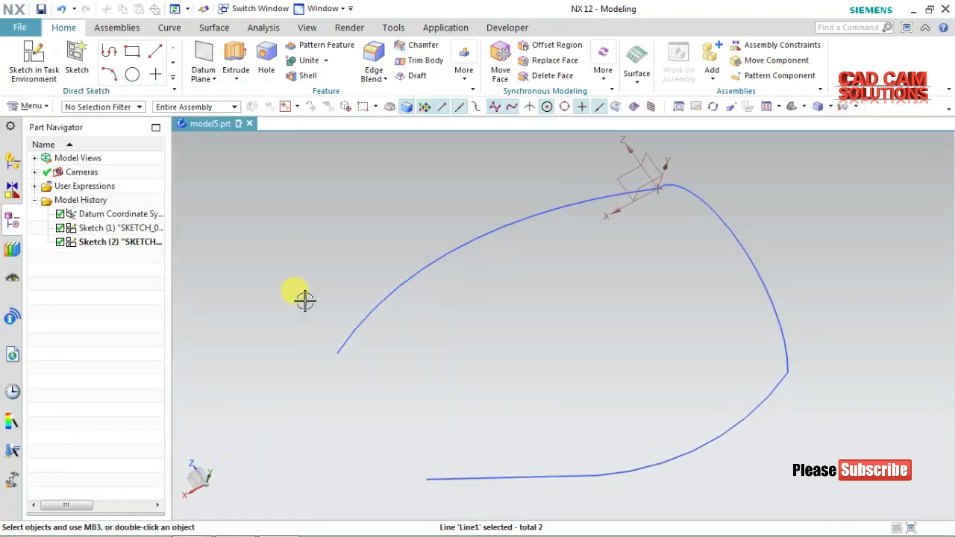
Step: Start a Studio Surface and pick the left spline as the first section using Single Curve
left_click(47, 107)
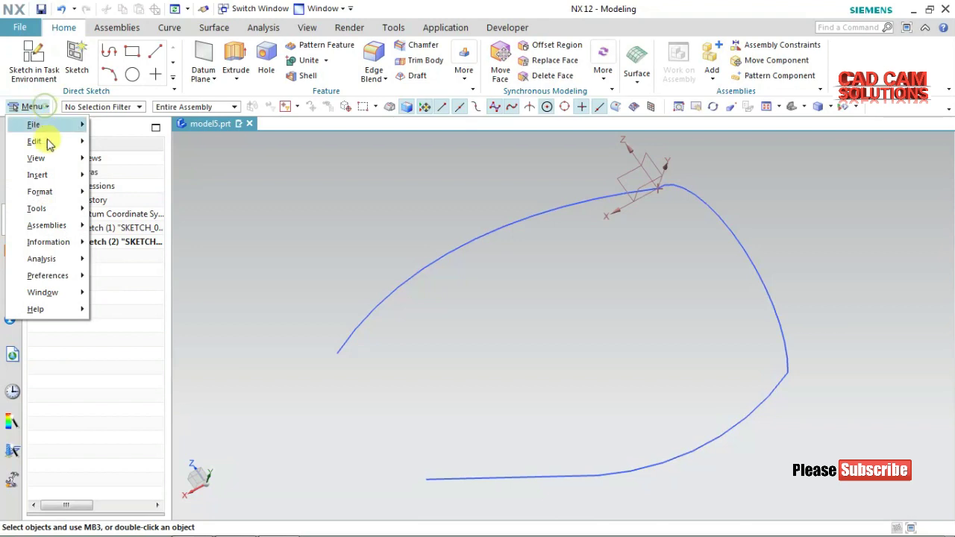
left_click(57, 174)
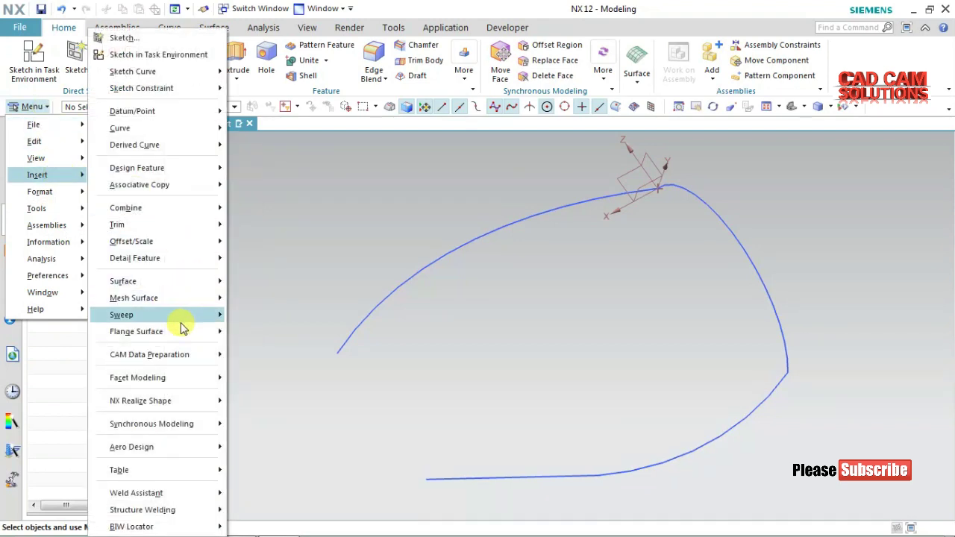
mouse_move(133, 298)
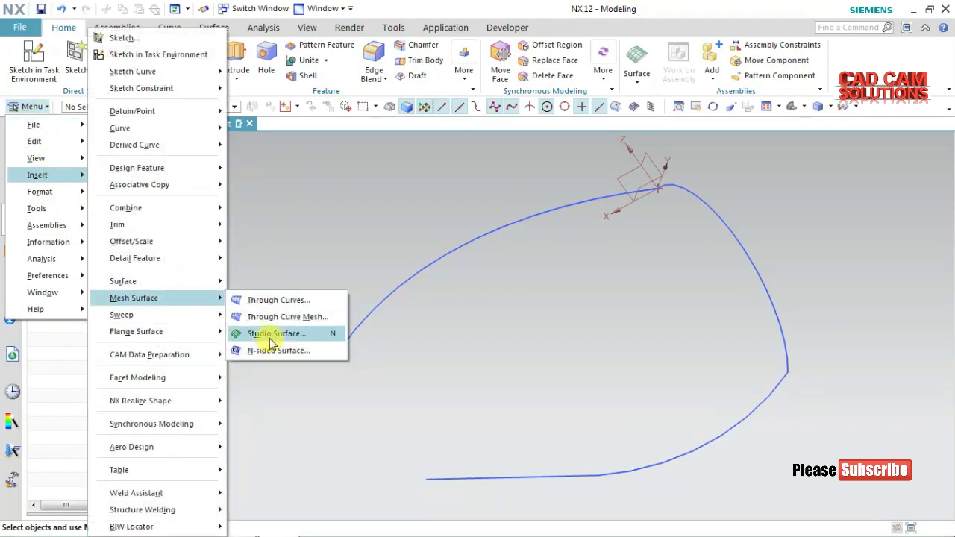
left_click(273, 333)
mouse_move(451, 361)
middle_mouse_down()
mouse_move(441, 348)
mouse_move(341, 337)
middle_mouse_up()
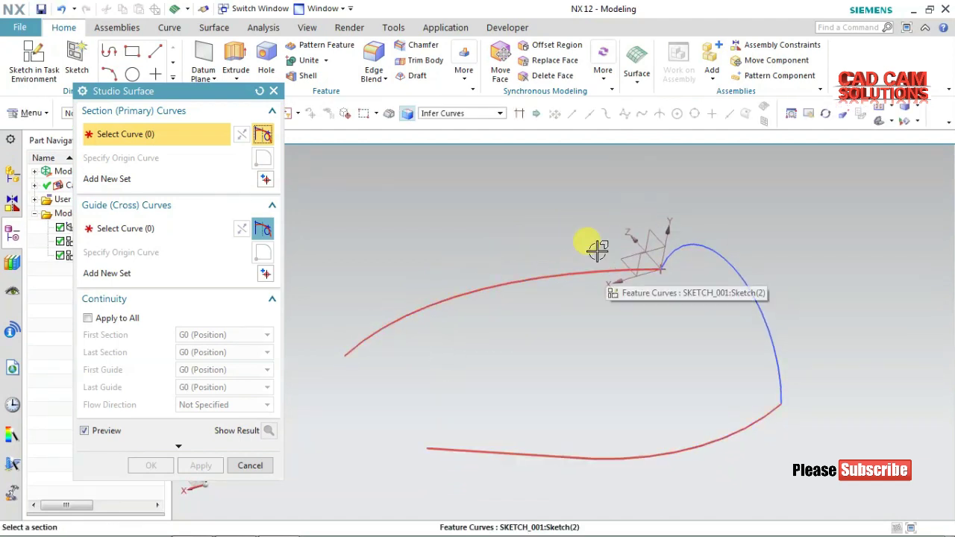
left_click(482, 113)
left_click(465, 124)
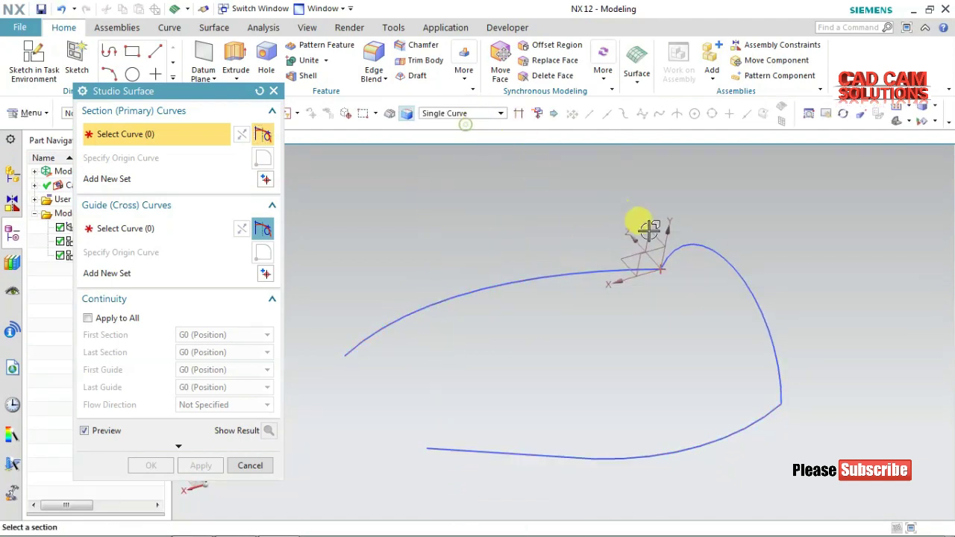
left_click(617, 268)
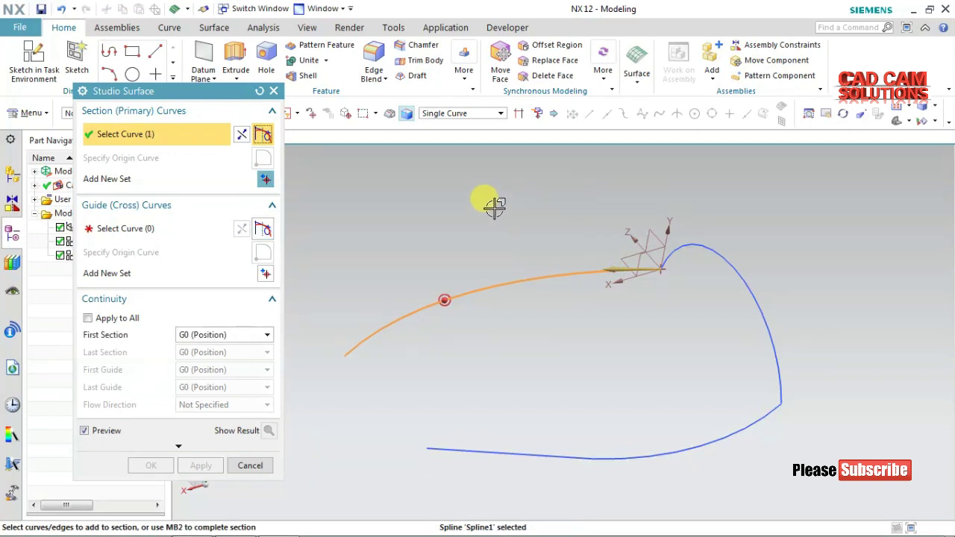
middle_click(492, 206)
Step: Use the lower curve and bottom line as second section, the arc as guide, and create the surface
left_click(761, 410)
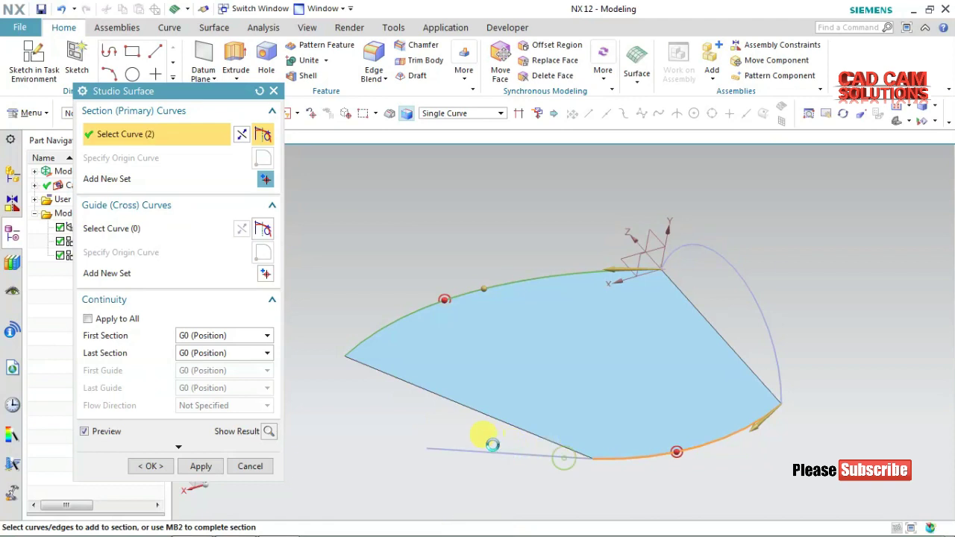
left_click(490, 450)
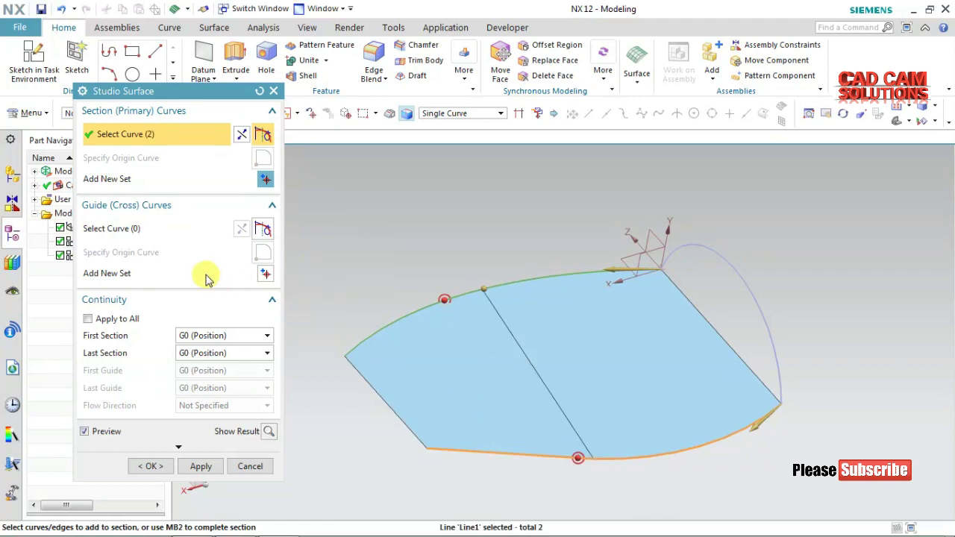
left_click(134, 232)
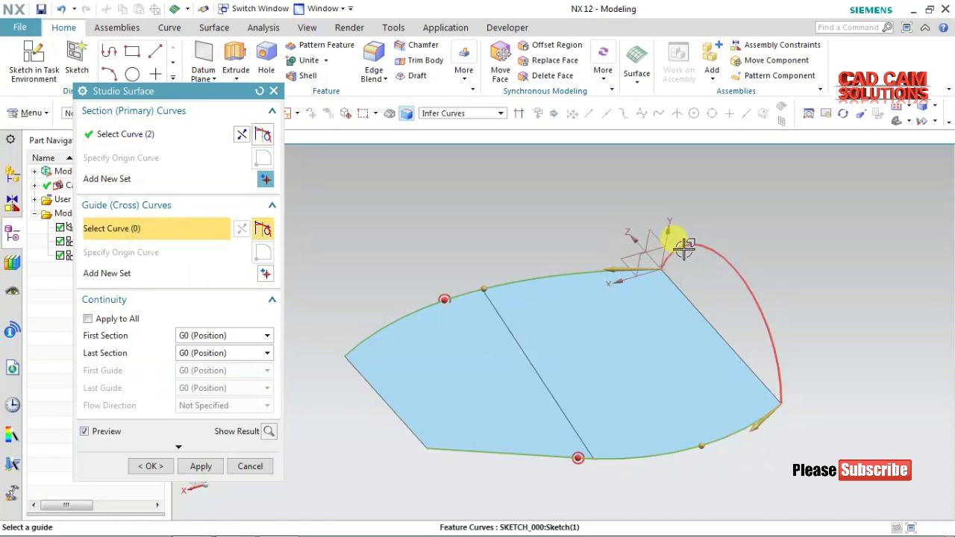
left_click(684, 249)
mouse_move(768, 238)
middle_mouse_down()
mouse_move(789, 267)
mouse_move(757, 222)
mouse_move(725, 207)
mouse_move(729, 219)
mouse_move(759, 197)
mouse_move(784, 222)
mouse_move(776, 232)
middle_mouse_up()
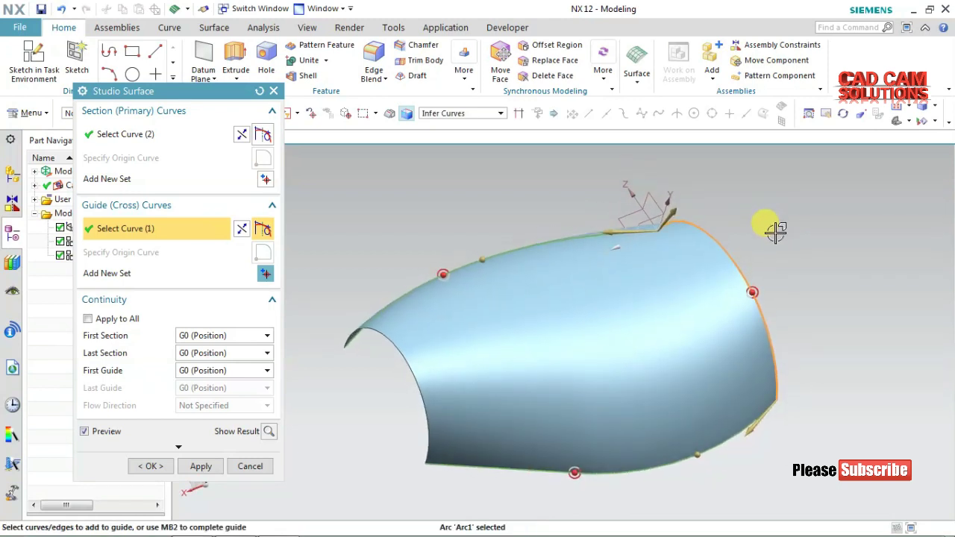
left_click(155, 466)
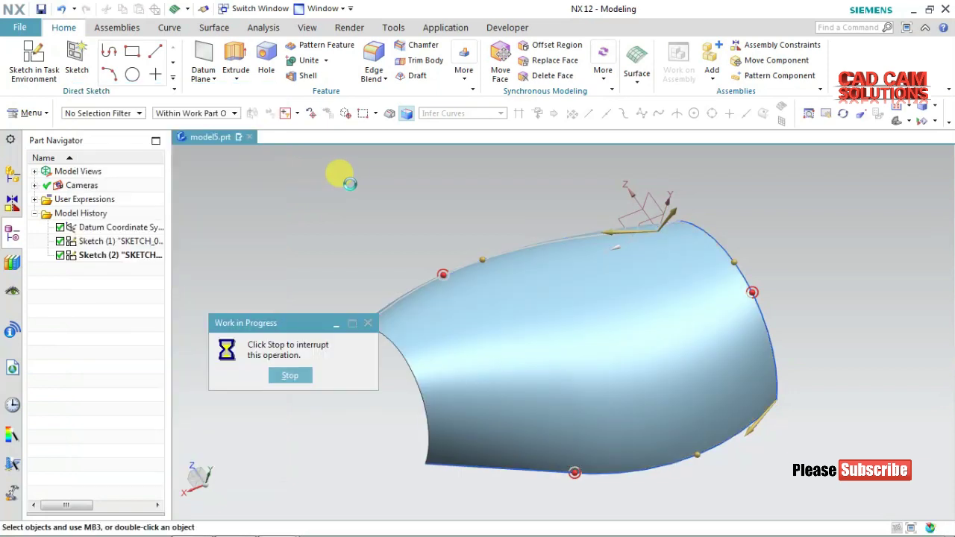
middle_click_drag(350, 183, 359, 208)
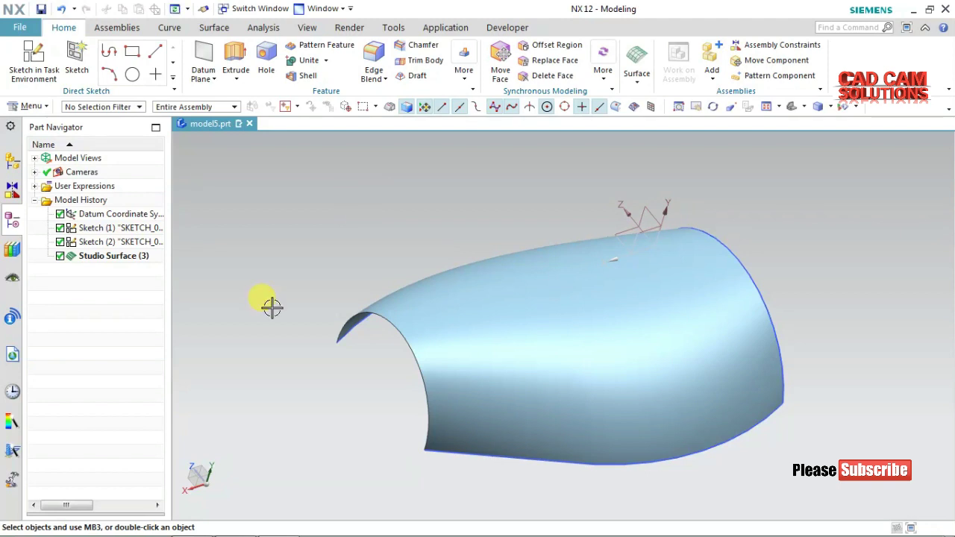
Step: Delete Studio Surface (3) in the Part Navigator, then inspect Sketch (2) and Sketch (1)
left_click(422, 320)
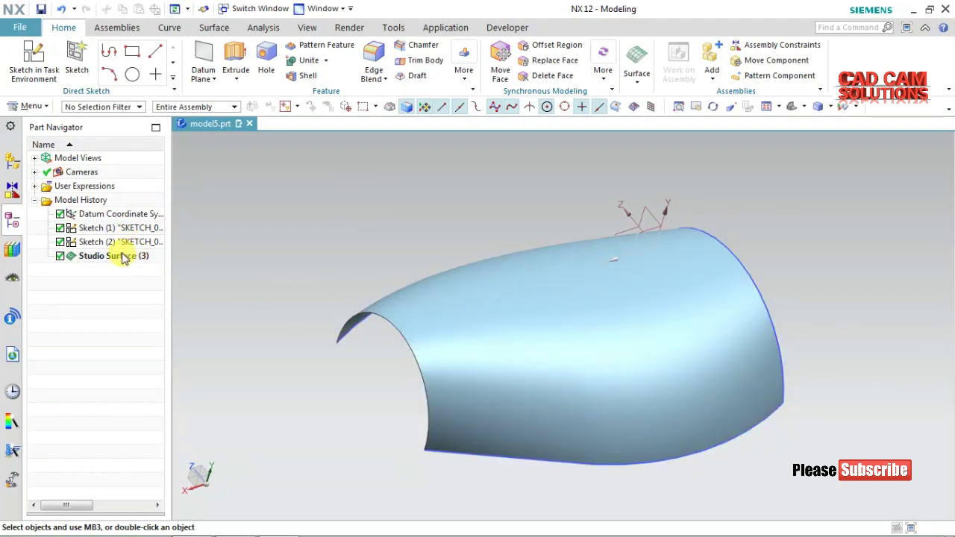
left_click(121, 256)
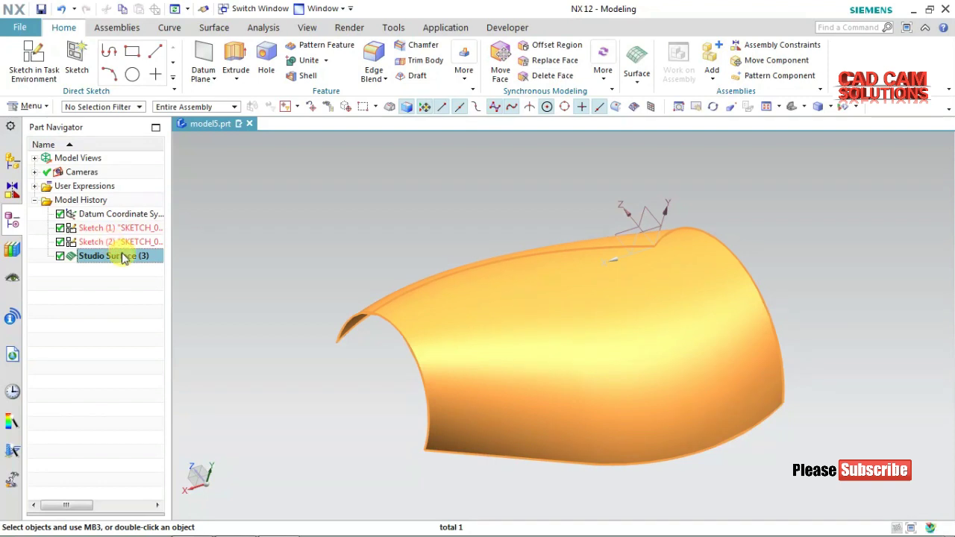
right_click(121, 255)
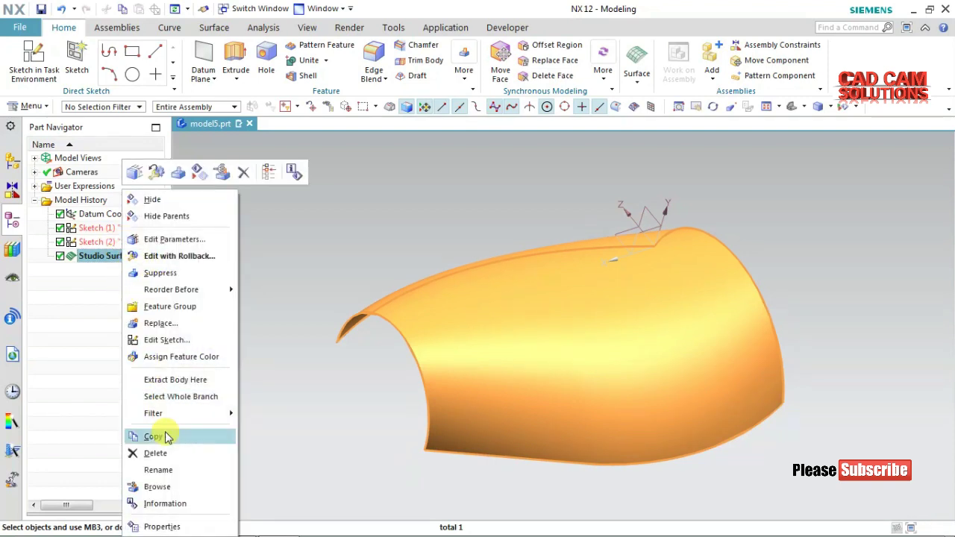
left_click(170, 454)
left_click(133, 247)
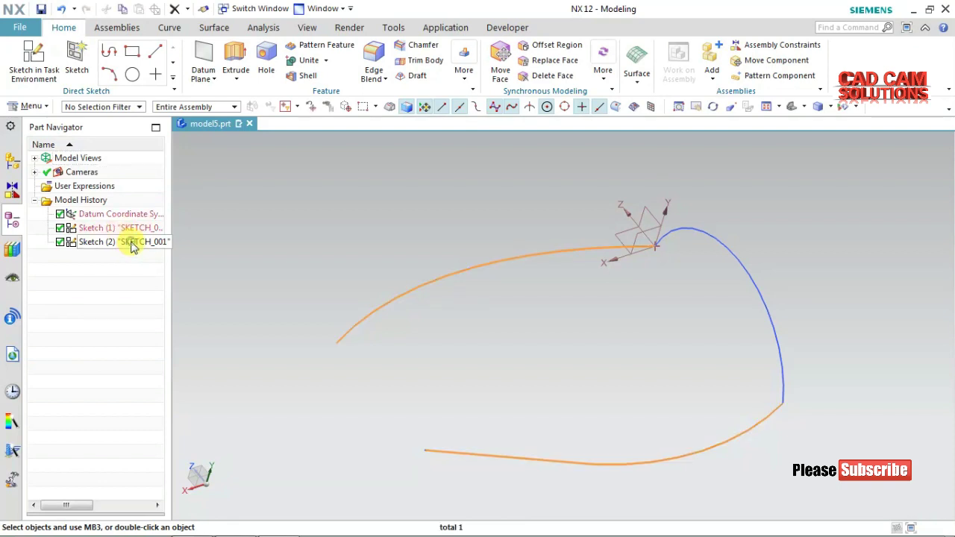
left_click(115, 230)
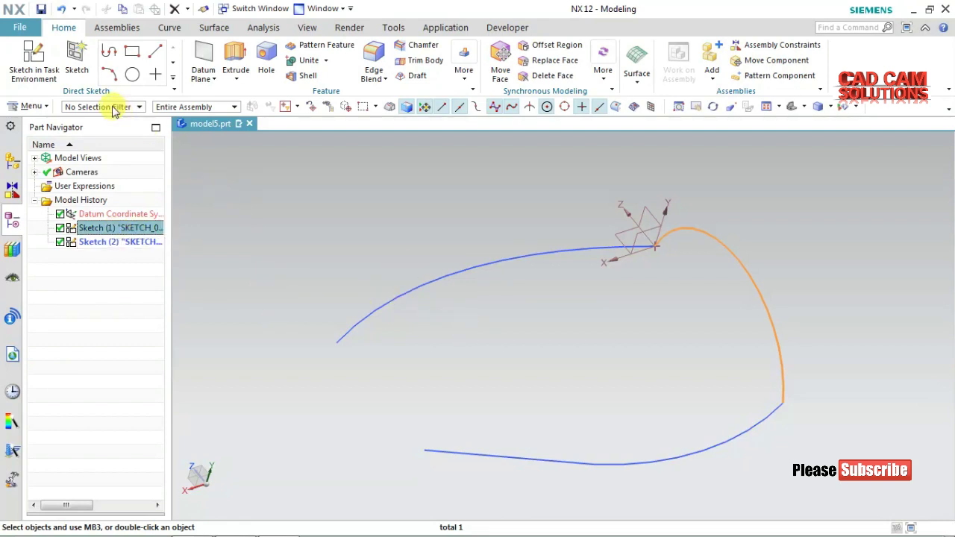
left_click(180, 176)
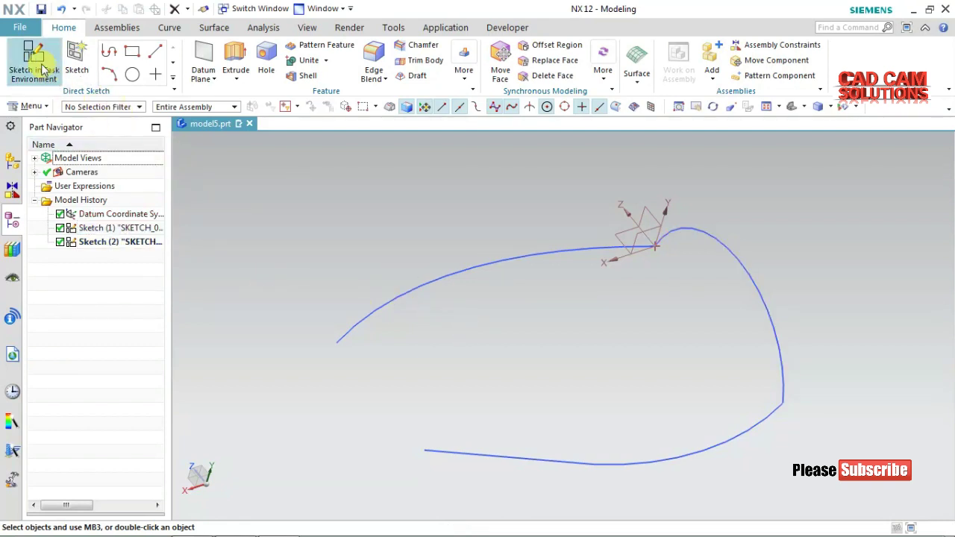
Step: Start a third sketch, SKETCH_002, on the XZ datum plane
left_click(33, 60)
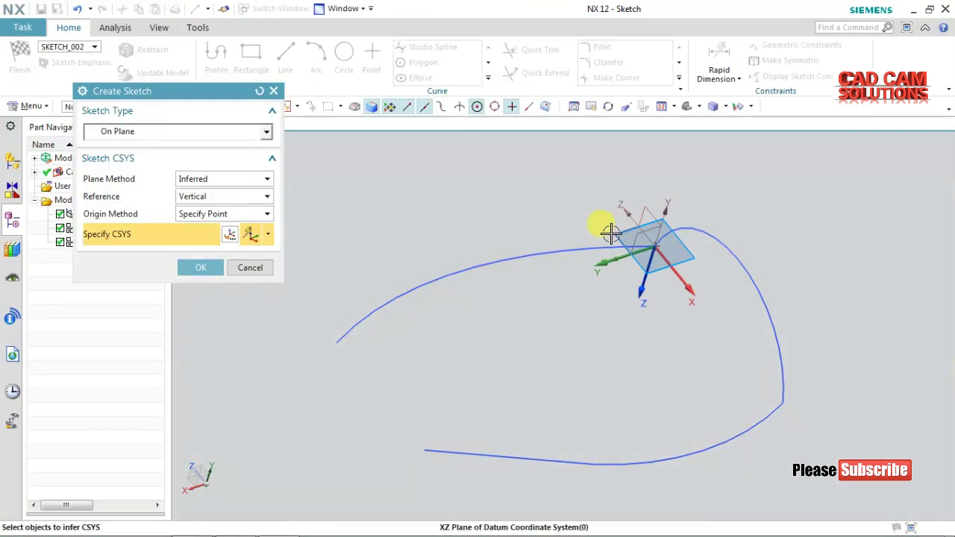
left_click(529, 320)
middle_click(529, 320)
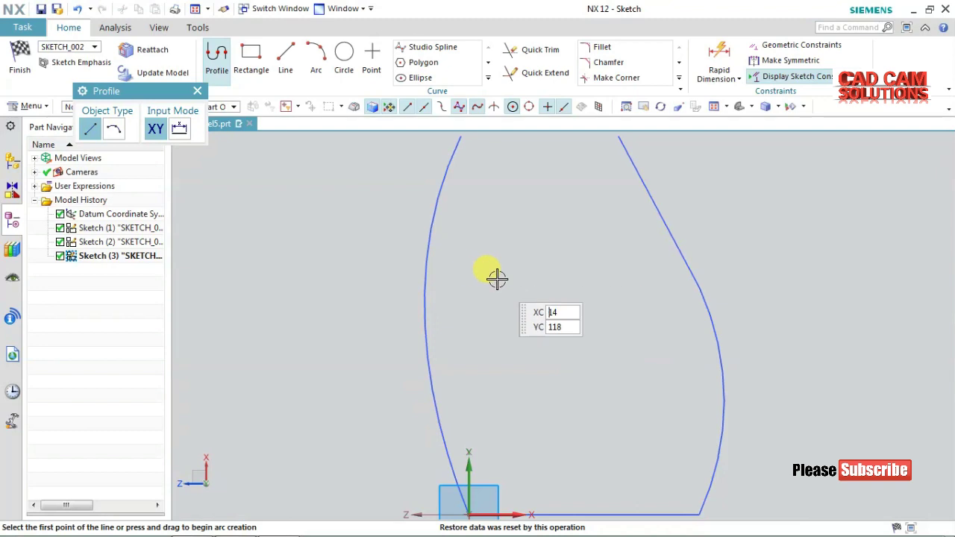
scroll(501, 336, "down", 2)
scroll(321, 162, "up", 2)
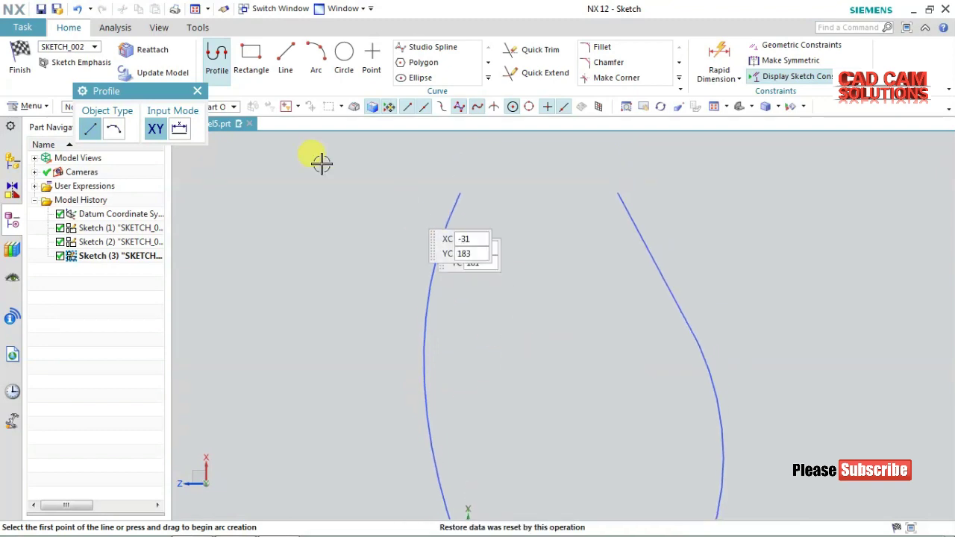
Step: Draw an R68.4 arc joining the two curves' upper ends and finish the sketch
left_click(316, 56)
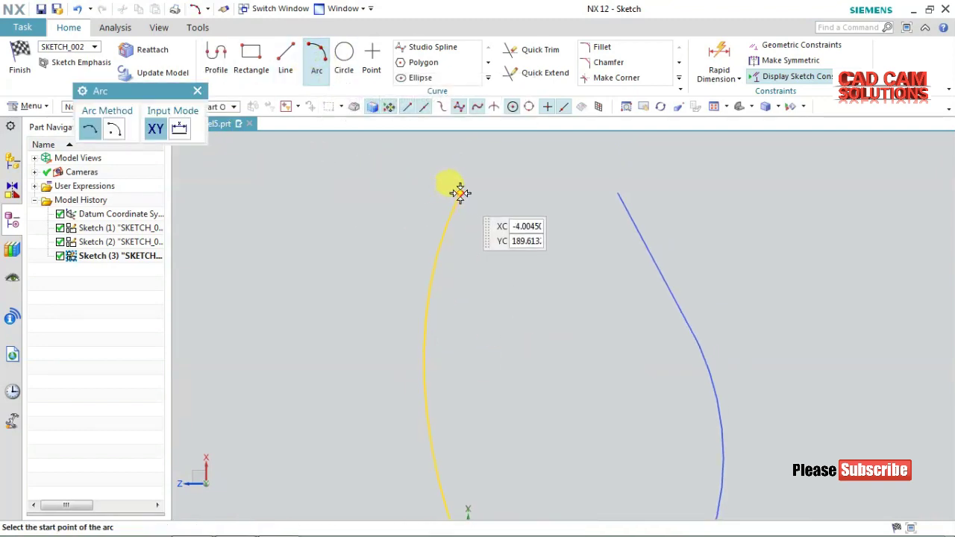
left_click(459, 194)
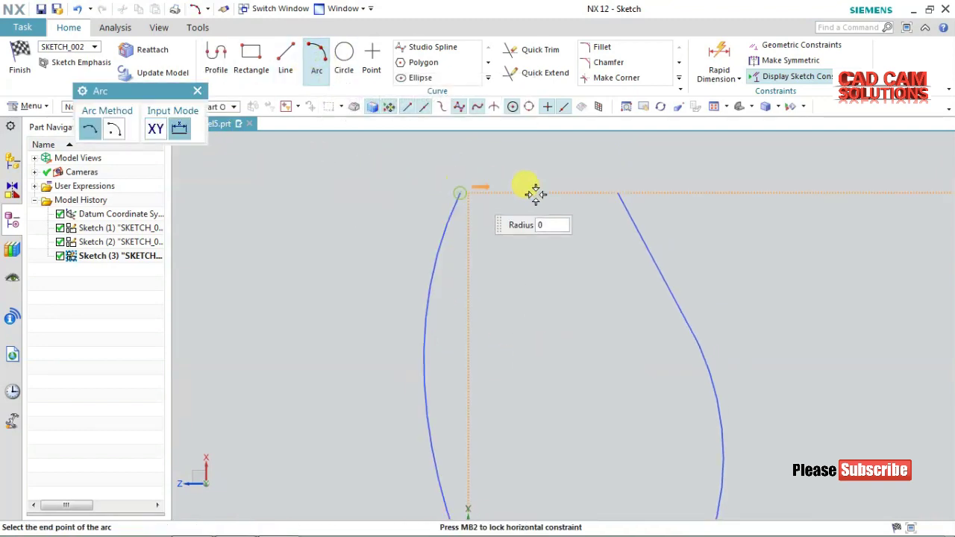
left_click(619, 193)
left_click(544, 173)
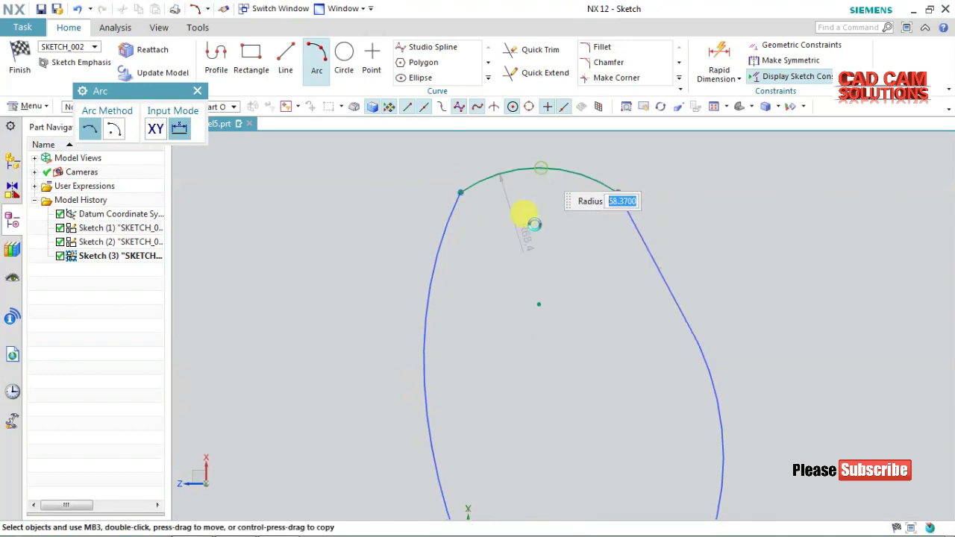
scroll(517, 246, "down", 2)
left_click(44, 69)
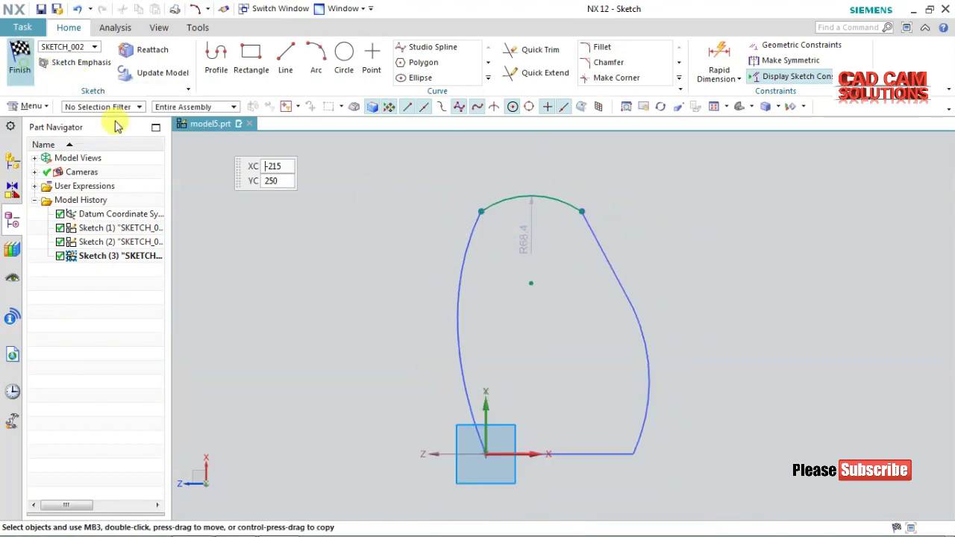
middle_click_drag(486, 373, 714, 351)
mouse_move(448, 294)
middle_mouse_down()
mouse_move(440, 310)
mouse_move(447, 303)
middle_mouse_up()
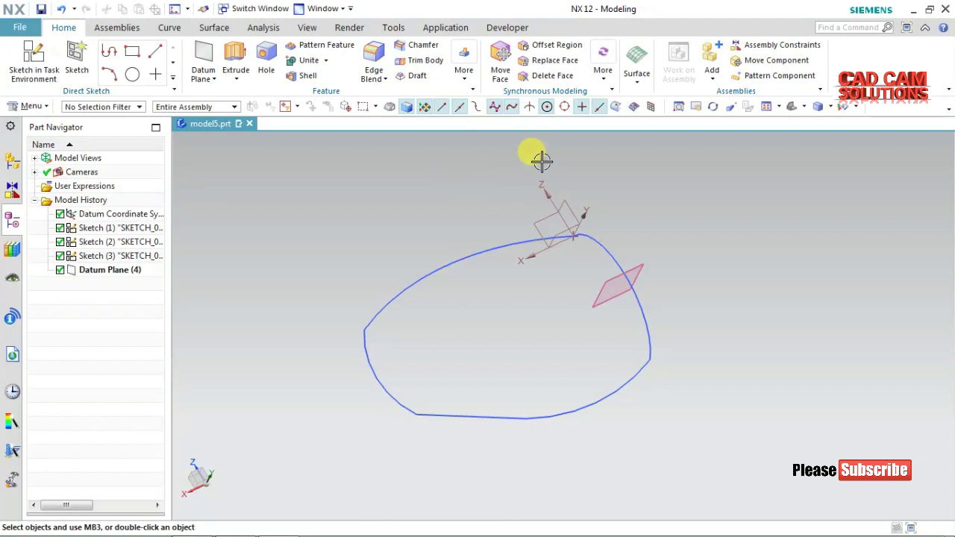
Step: Start a Studio Surface with the upper spline as first section and lower arc plus line as second
left_click(636, 65)
left_click(768, 134)
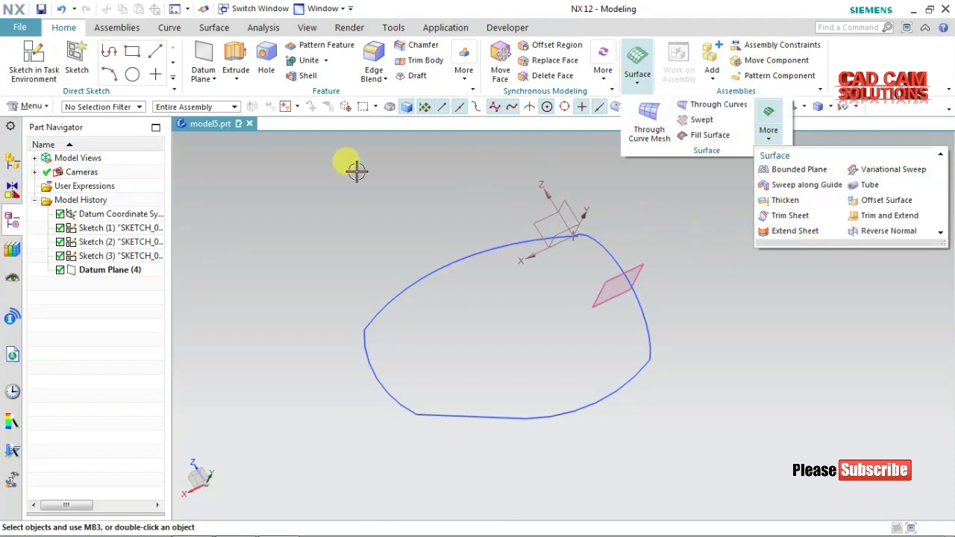
left_click(33, 107)
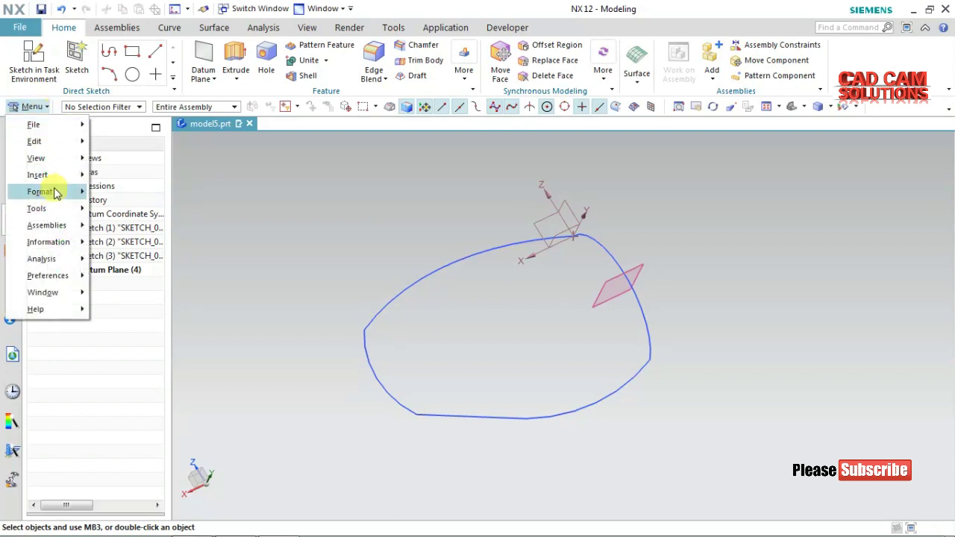
mouse_move(37, 174)
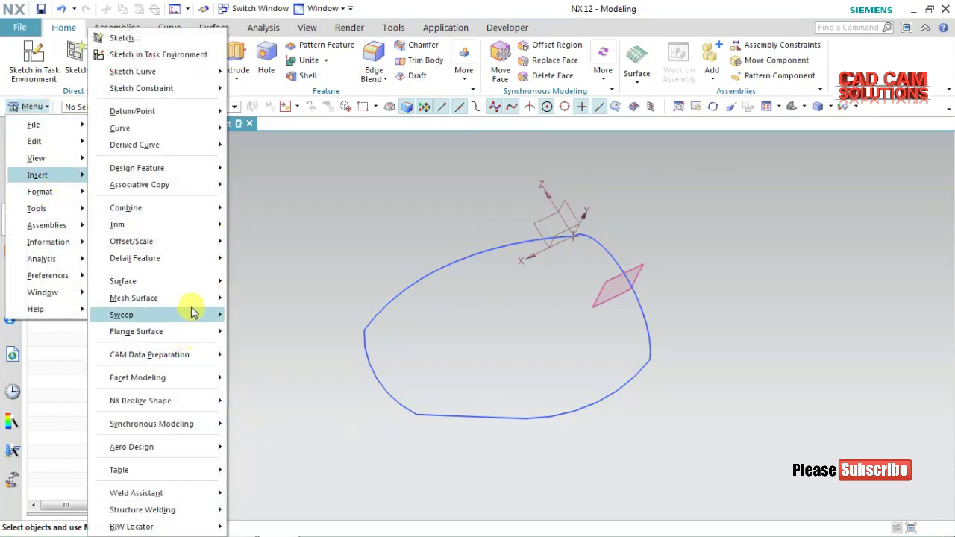
mouse_move(134, 298)
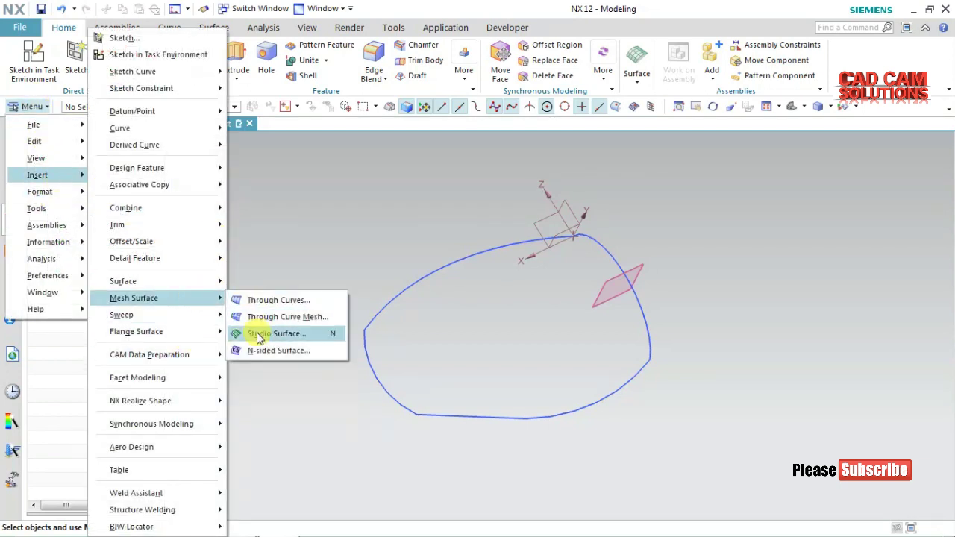
left_click(256, 334)
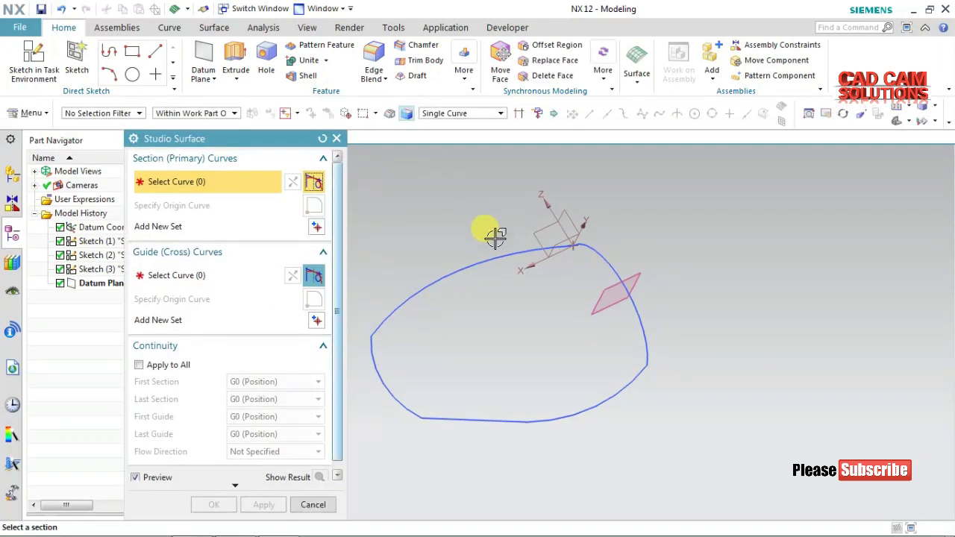
left_click(530, 247)
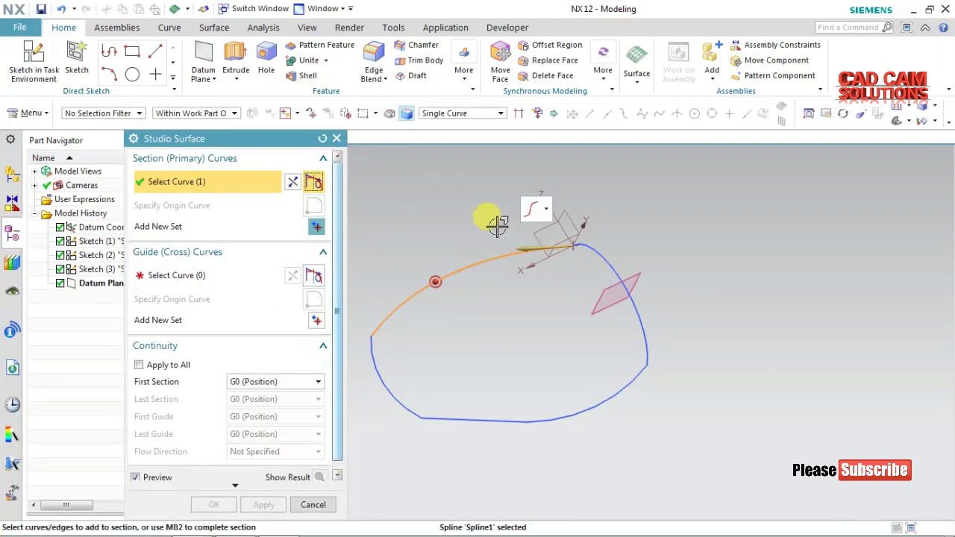
middle_click(498, 226)
left_click(630, 377)
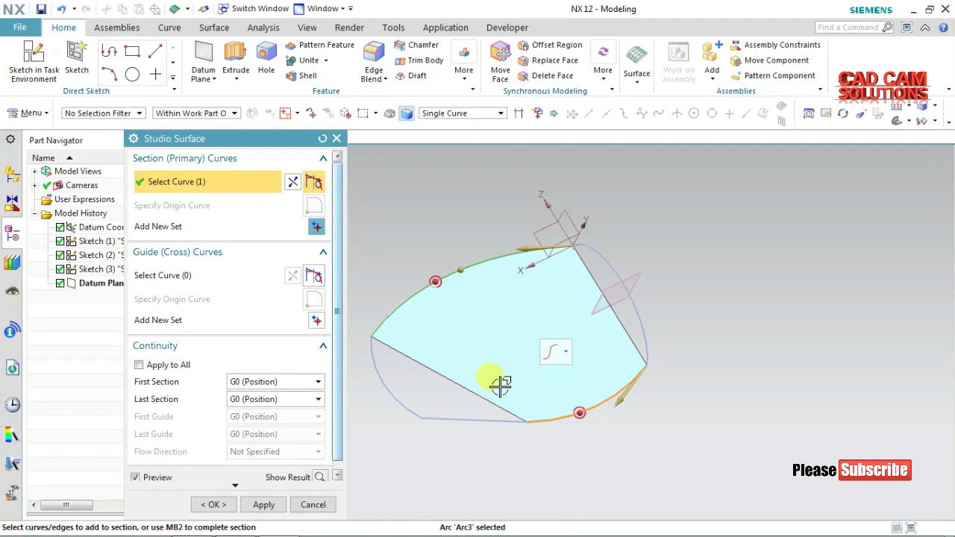
left_click(498, 416)
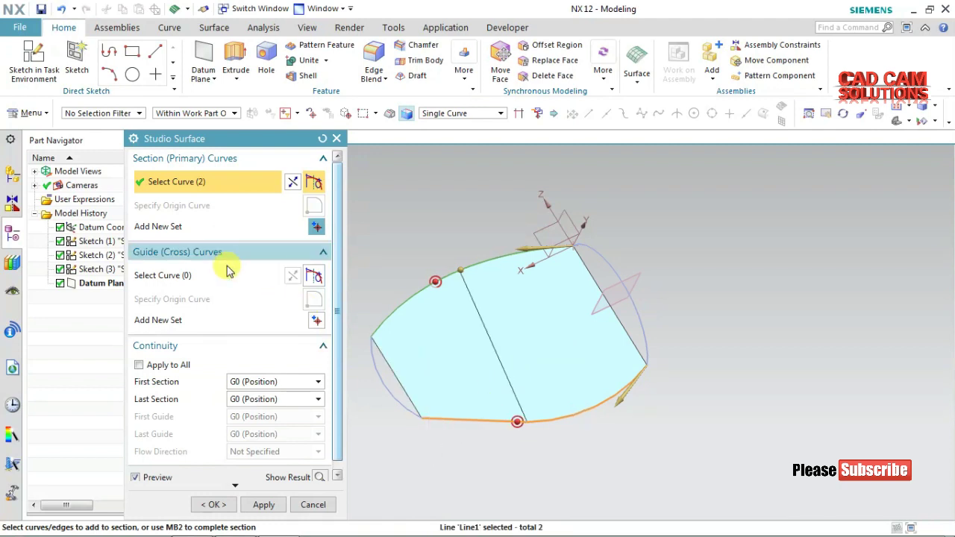
Step: Use the left edge curve as guide instead of the right arc and create Studio Surface (6)
left_click(231, 286)
left_click(589, 240)
middle_click_drag(664, 218, 672, 187)
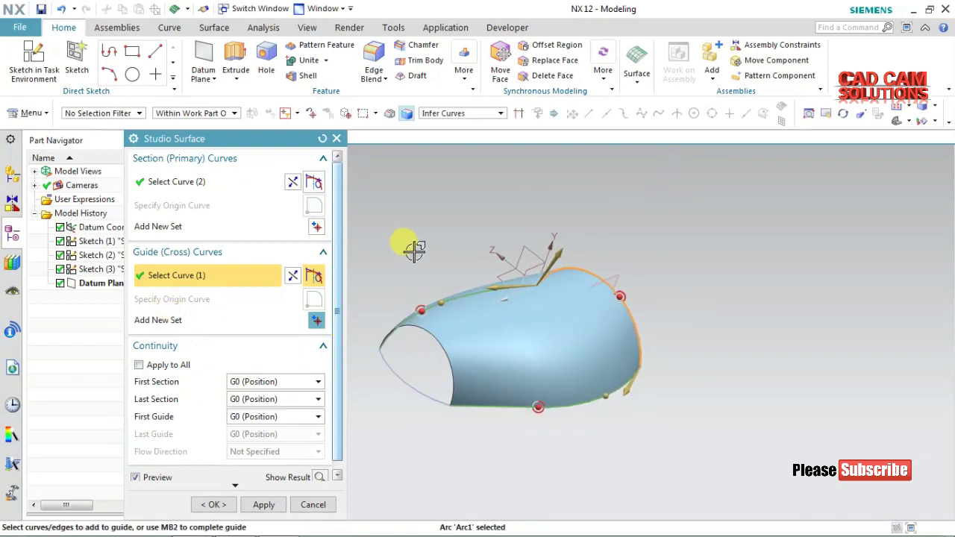
key("Escape")
left_click(387, 357)
mouse_move(485, 452)
middle_mouse_down()
mouse_move(533, 464)
mouse_move(512, 394)
mouse_move(529, 450)
mouse_move(550, 470)
mouse_move(478, 459)
middle_mouse_up()
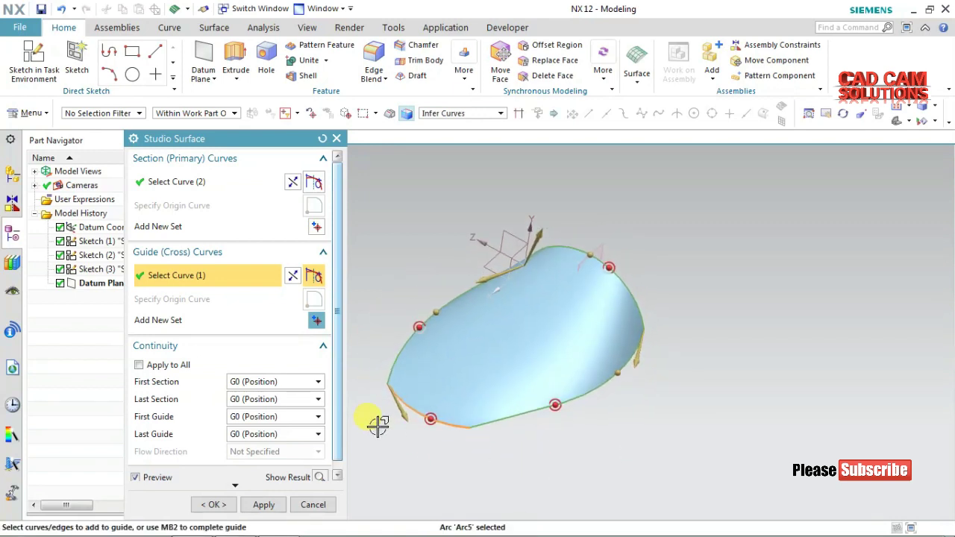
left_click(213, 505)
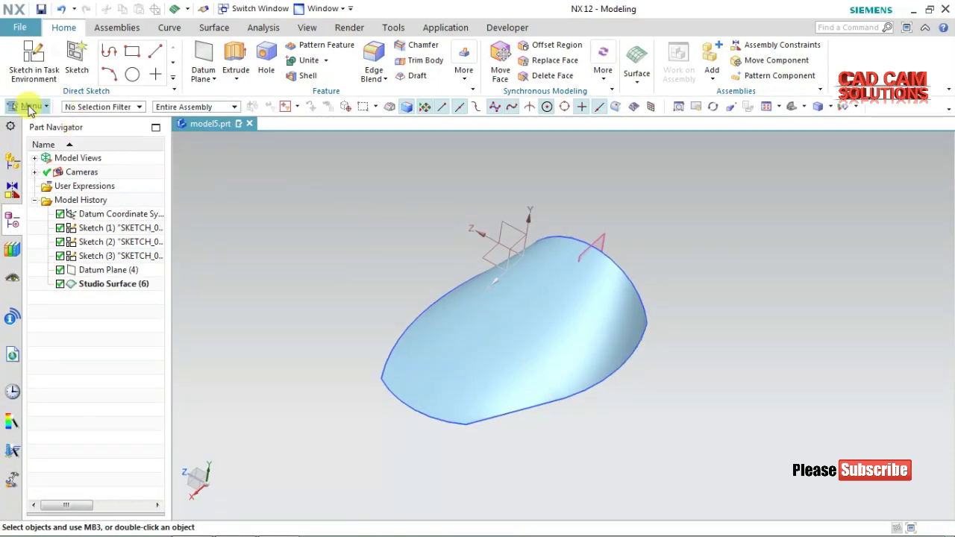
Step: Orbit the finished surface and select Sketch (1) in the feature history
left_click(30, 108)
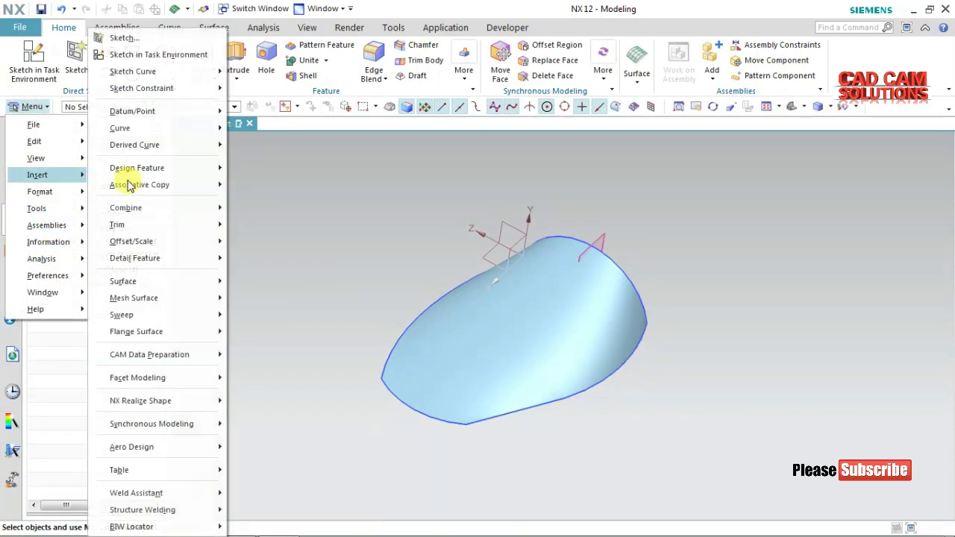
mouse_move(134, 298)
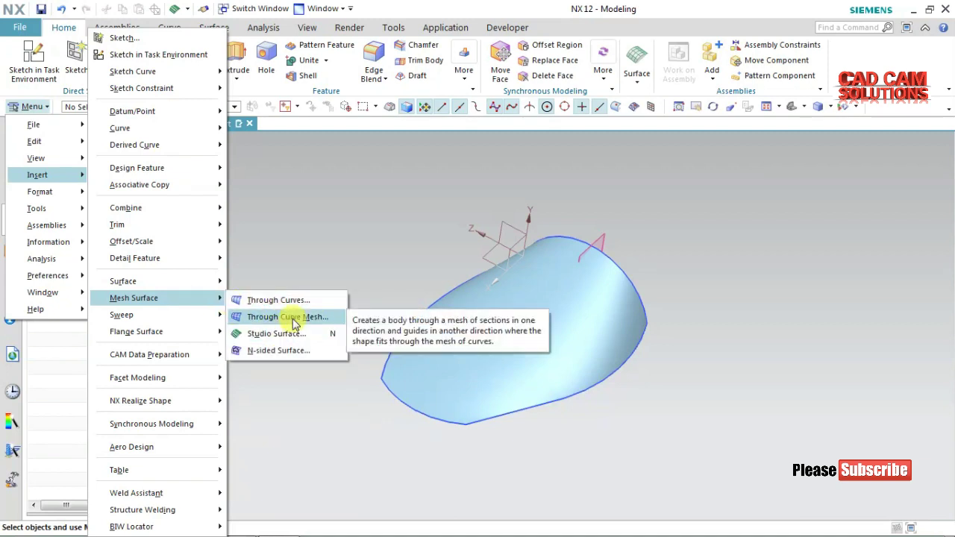
left_click(337, 202)
mouse_move(374, 276)
middle_mouse_down()
mouse_move(405, 252)
mouse_move(355, 266)
mouse_move(305, 298)
mouse_move(348, 273)
mouse_move(376, 288)
middle_mouse_up()
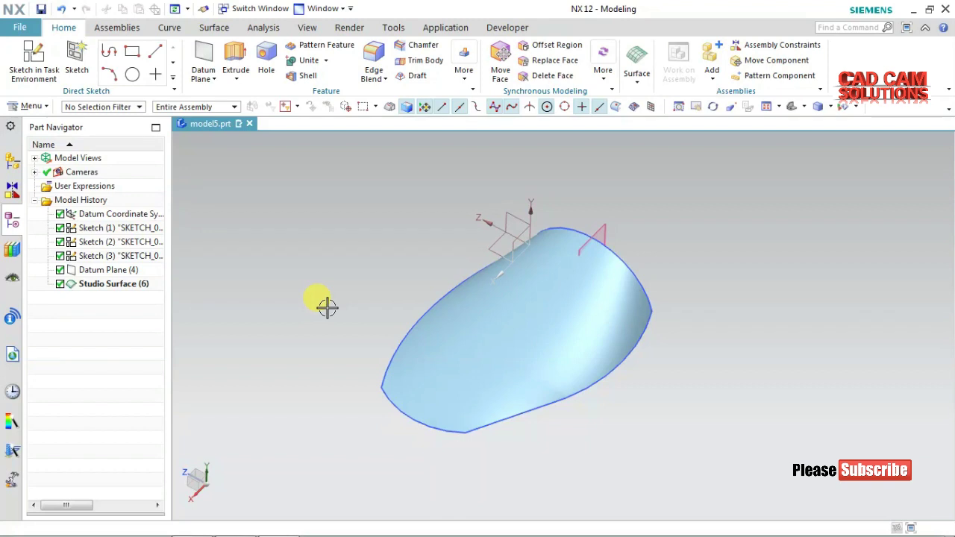
left_click(131, 228)
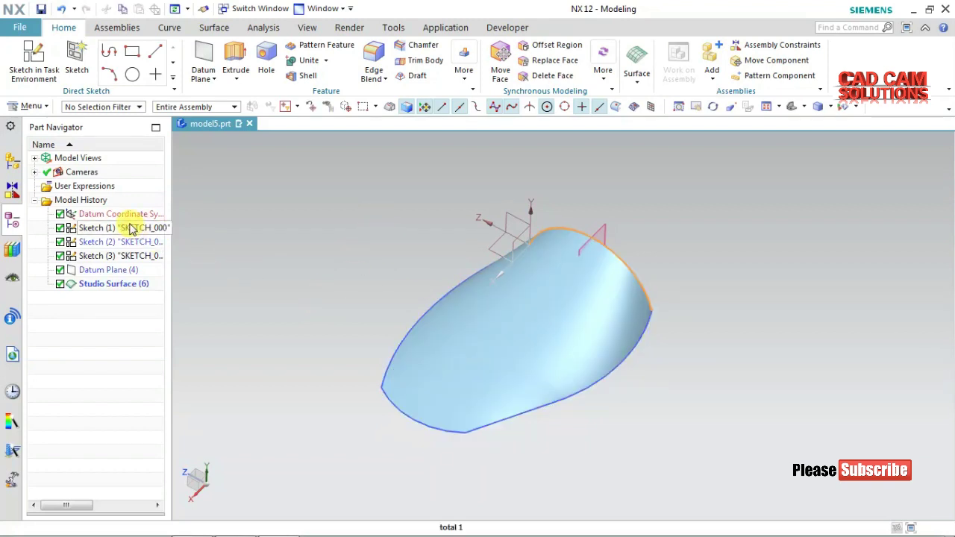
Step: Delete Sketch (1) through Studio Surface (6), keeping only the datum CSYS, and start a new sketch
left_click(122, 284, "shift")
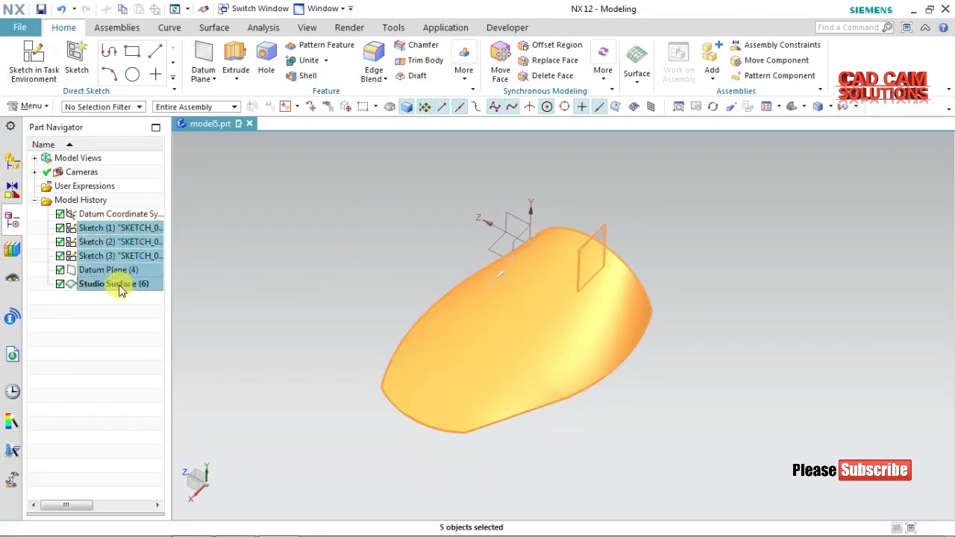
right_click(122, 283)
left_click(153, 465)
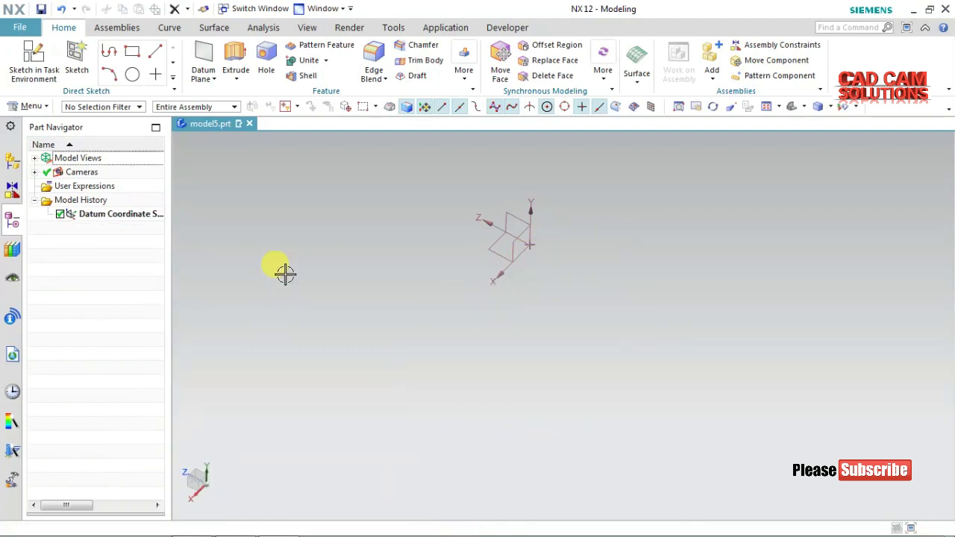
left_click(33, 60)
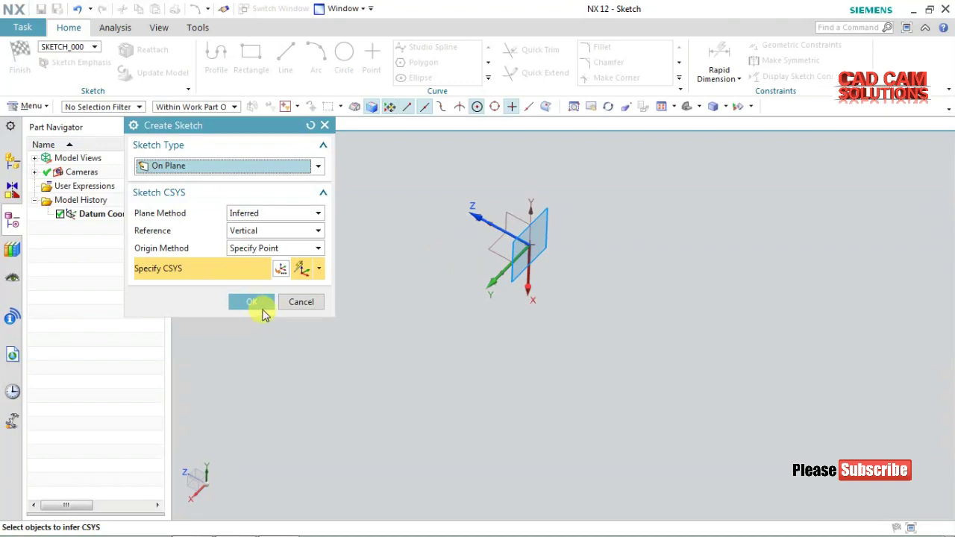
Step: On the default sketch plane, draw an arc from the origin with radius about 357.7
left_click(252, 302)
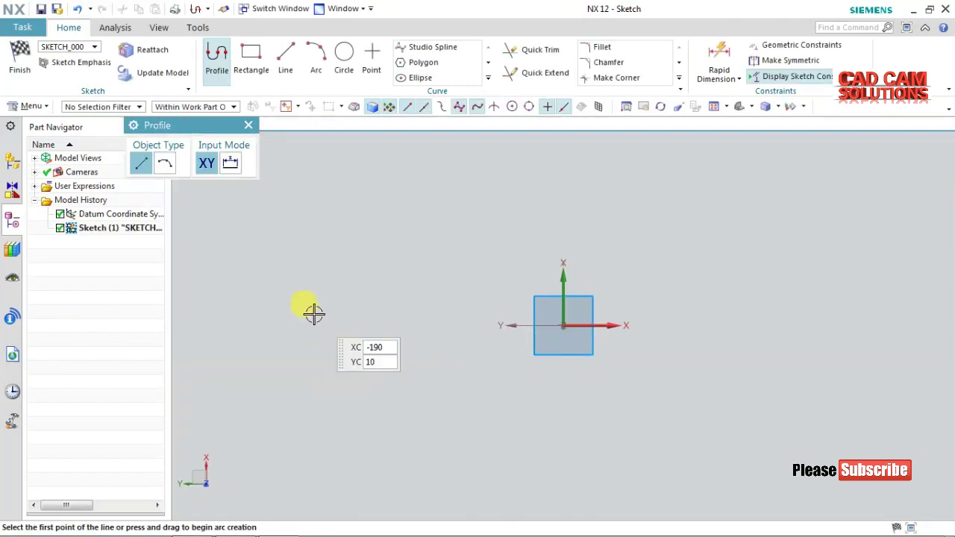
key("Escape")
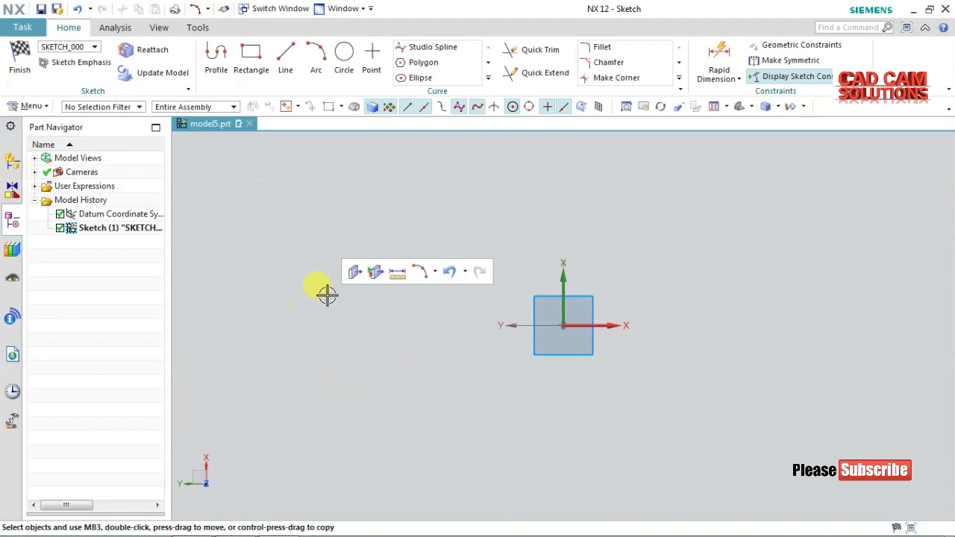
left_click(315, 60)
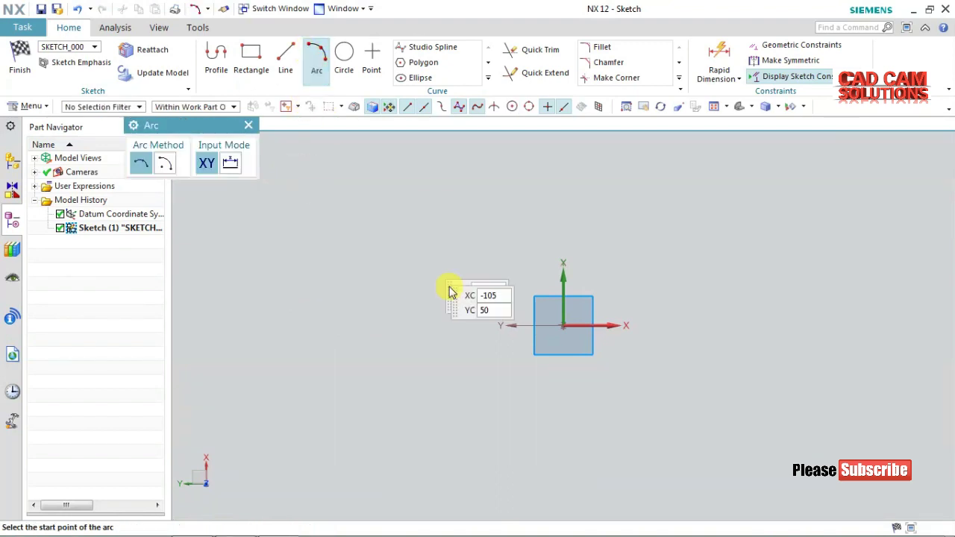
middle_click_drag(533, 370, 374, 276, "shift")
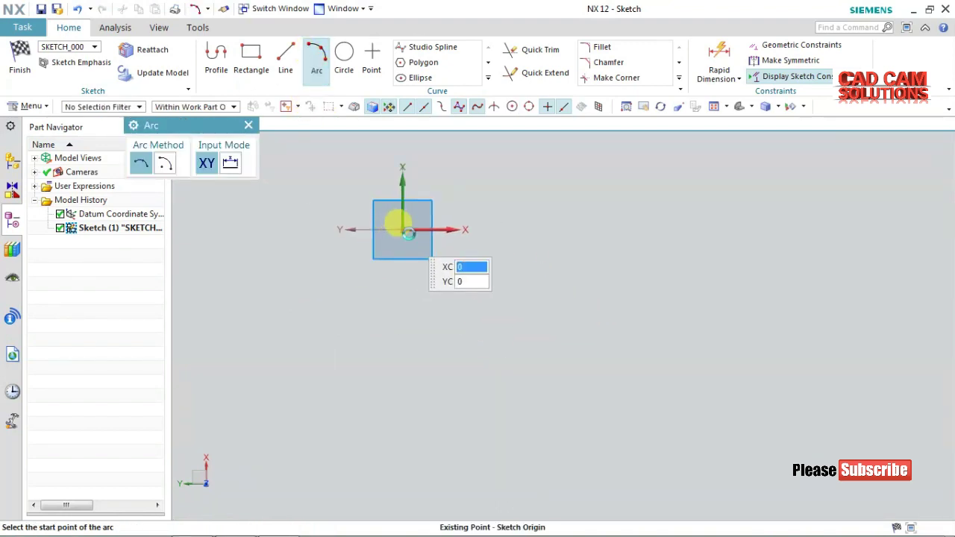
left_click(403, 229)
left_click(702, 433)
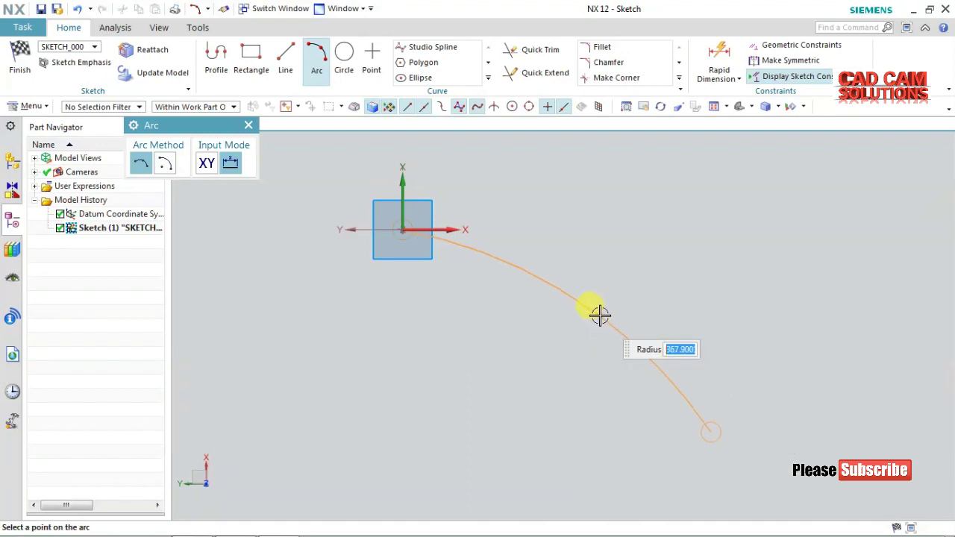
key("Return")
Step: Leave the sketch and orbit the model to view the arc in 3D
key("ctrl+q")
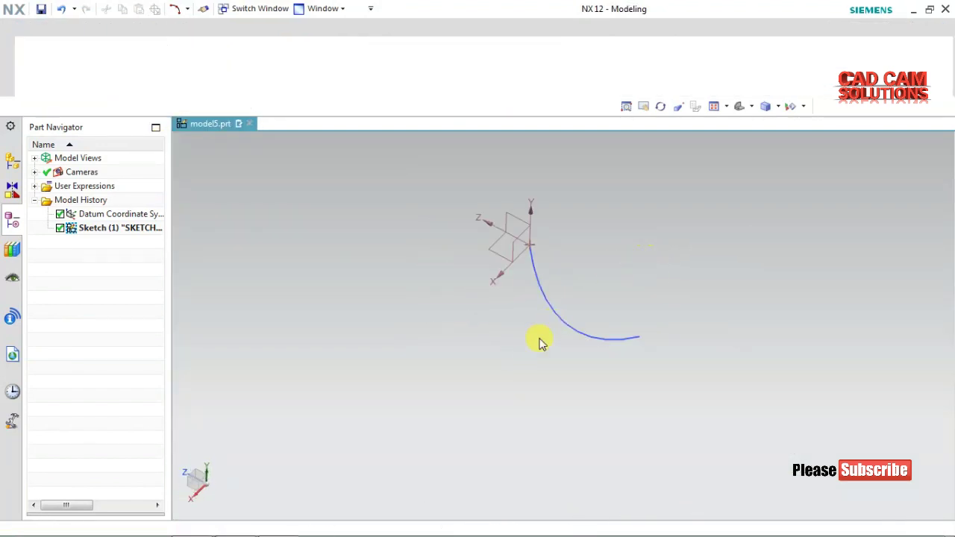
mouse_move(520, 366)
middle_mouse_down()
mouse_move(550, 319)
mouse_move(605, 294)
middle_mouse_up()
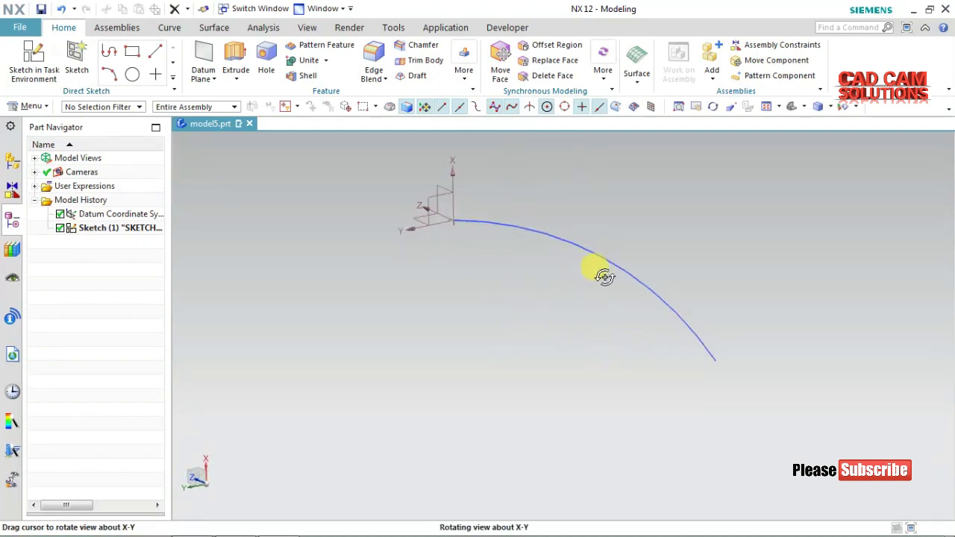
mouse_move(605, 293)
middle_mouse_down()
mouse_move(562, 300)
mouse_move(536, 330)
middle_mouse_up()
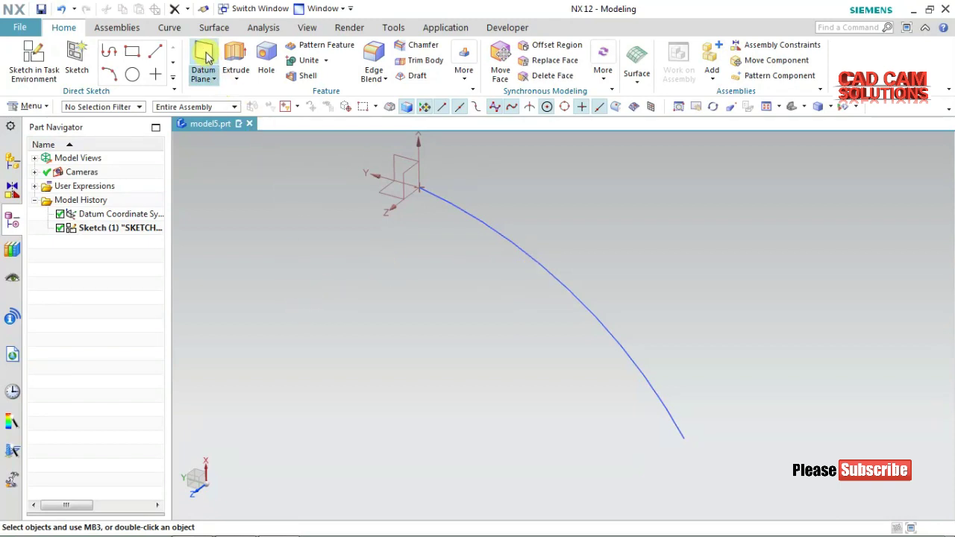
Step: Create a datum plane offset 120 mm from the XY plane and start a sketch on it
left_click(403, 154)
left_click(326, 267)
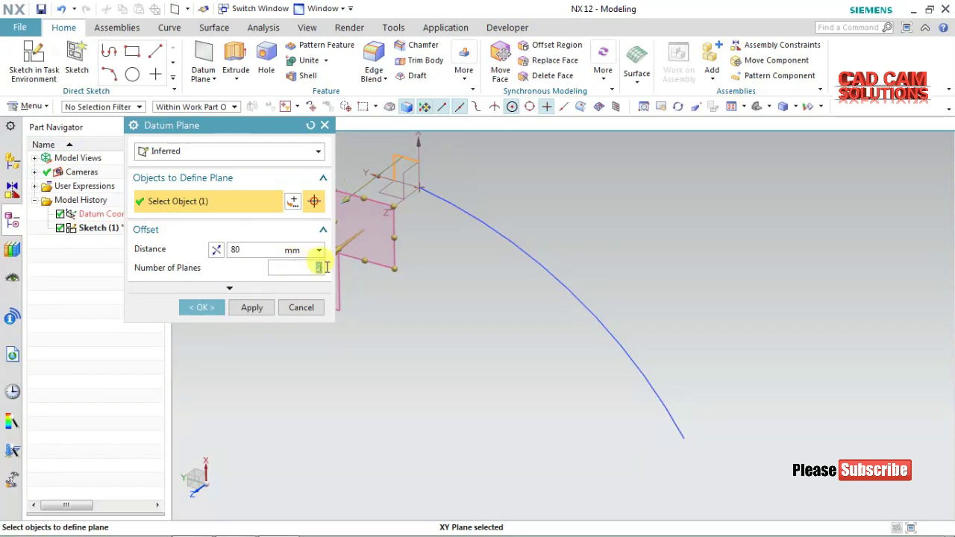
left_click(260, 249)
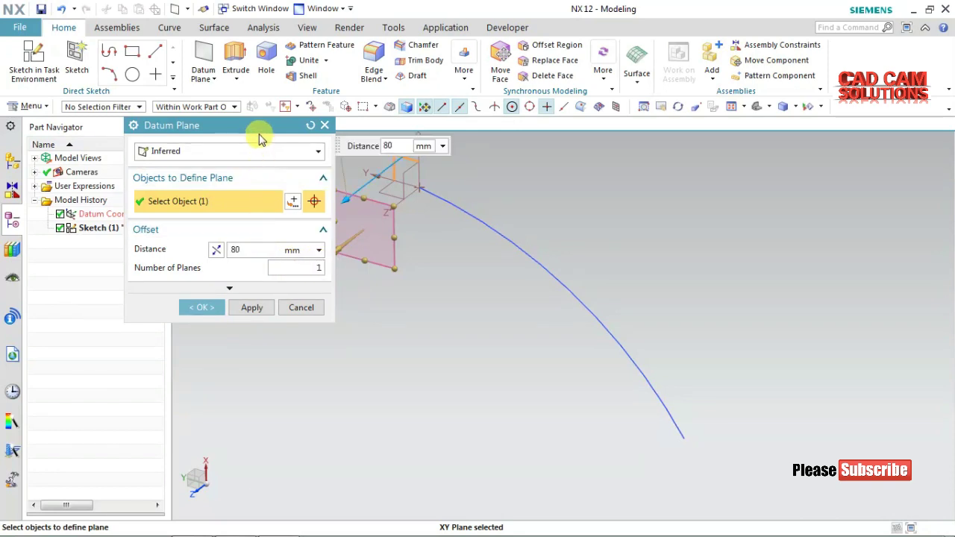
middle_click_drag(442, 285, 429, 296)
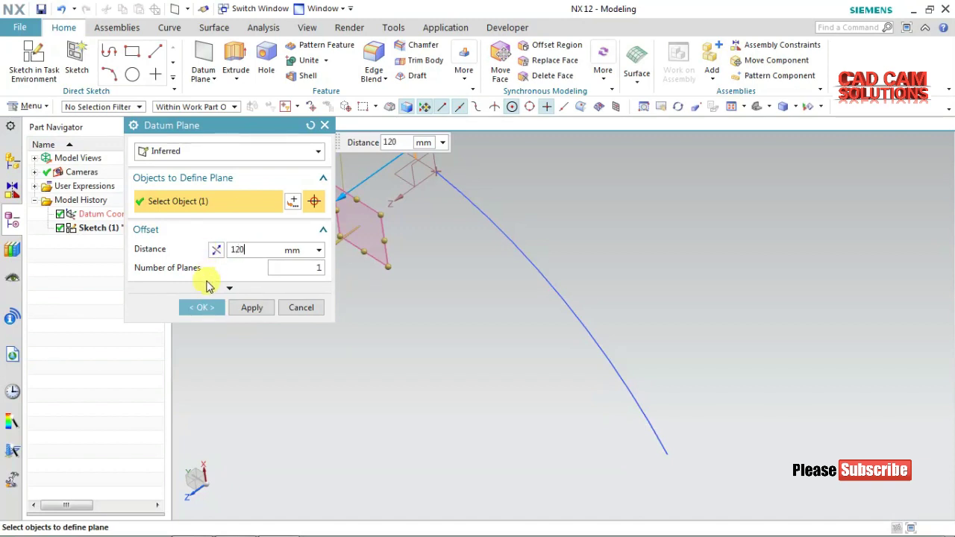
left_click(203, 307)
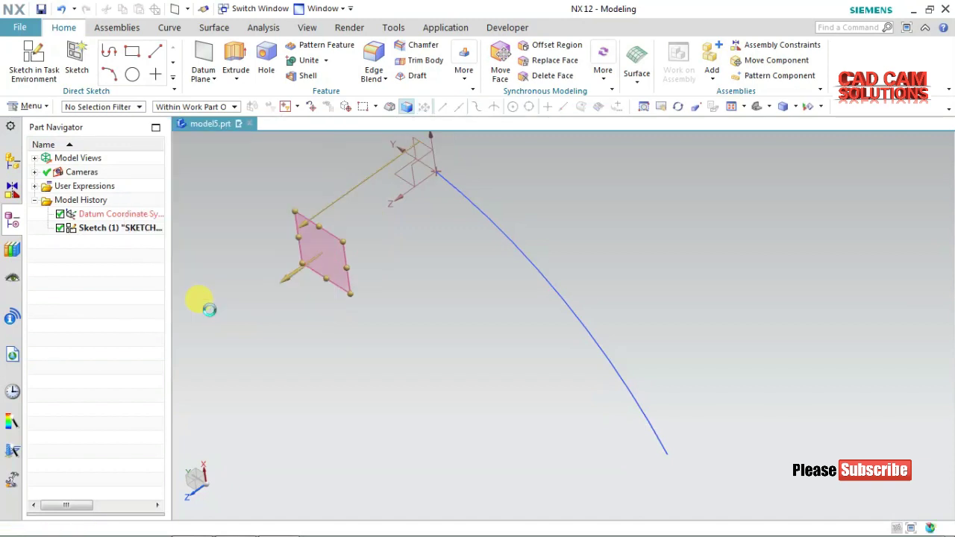
left_click(339, 232)
left_click(378, 215)
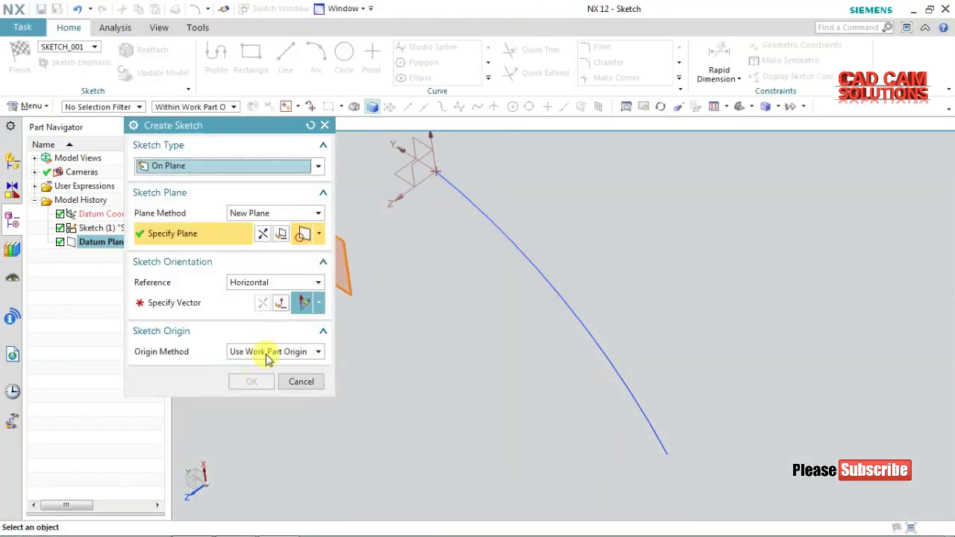
Step: Restart the sketch on Datum Plane (2) and bring the origin into view
left_click(302, 381)
left_click(23, 59)
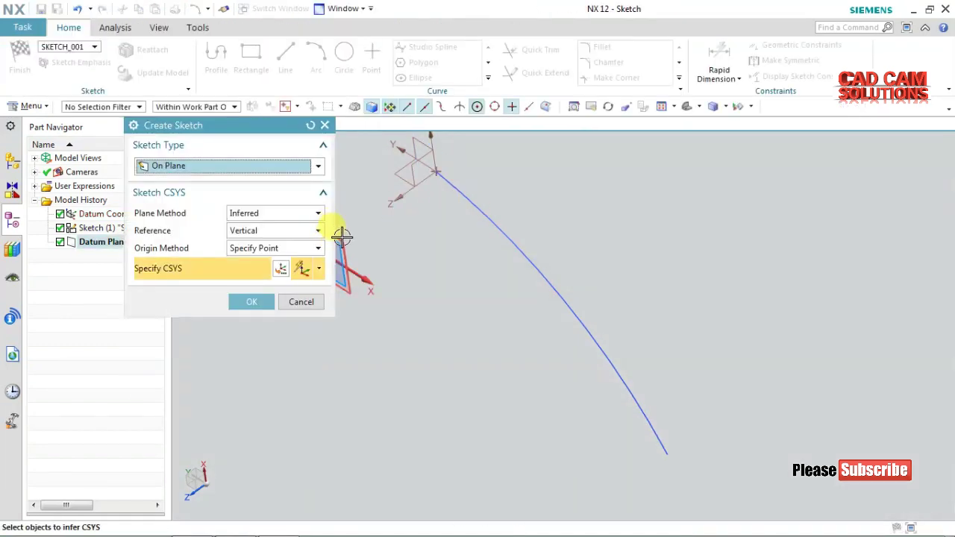
left_click(341, 240)
left_click(254, 302)
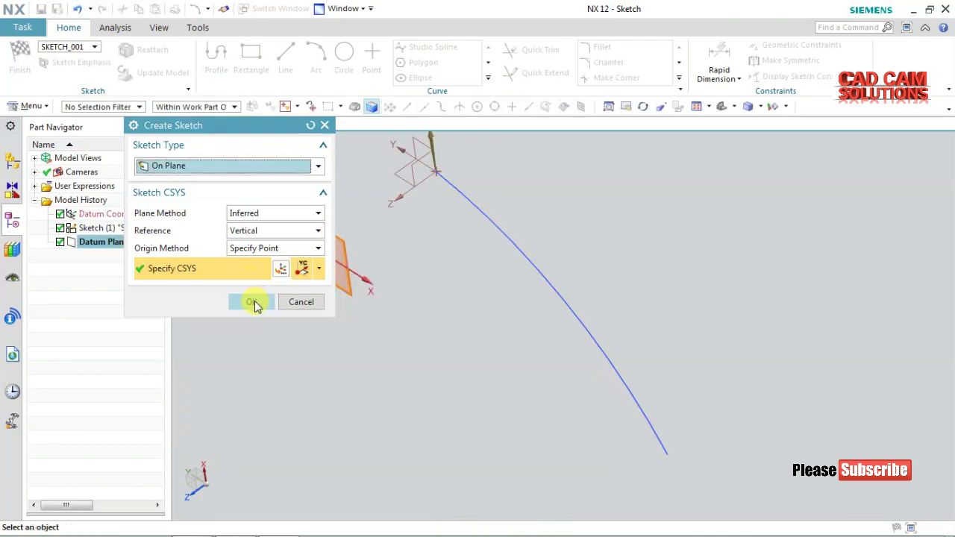
middle_click_drag(520, 373, 390, 256, "shift")
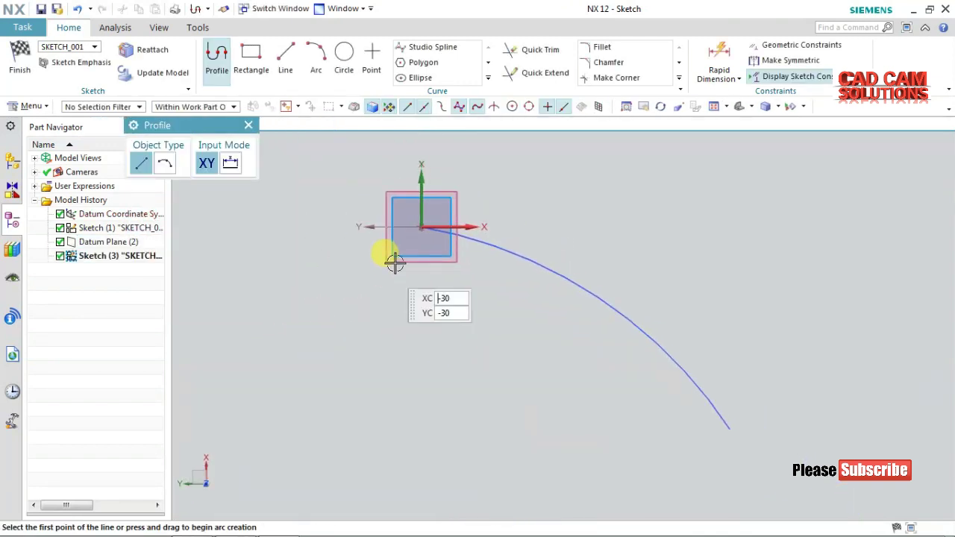
Step: Draw a second arc from the origin, radius about 357.7, and finish the sketch
left_click(319, 67)
left_click(422, 227)
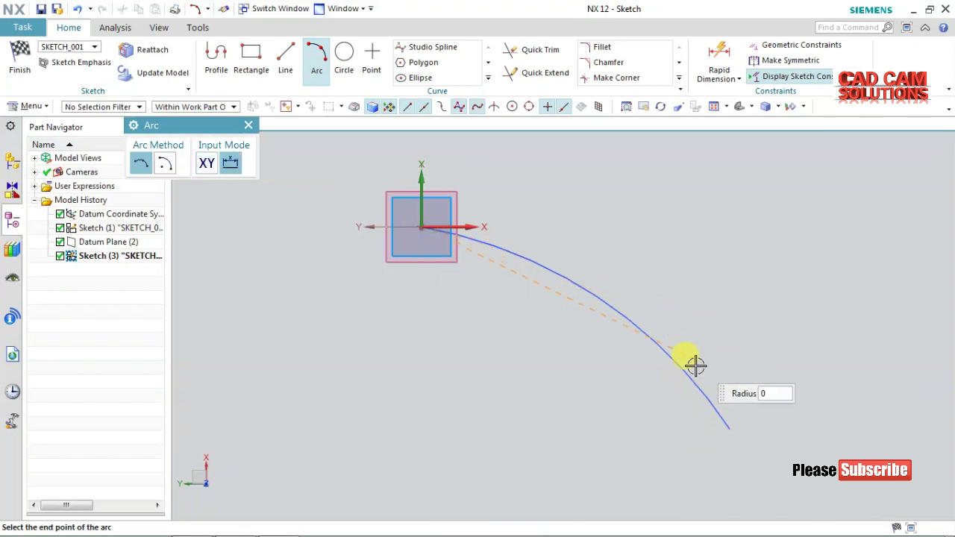
left_click(729, 428)
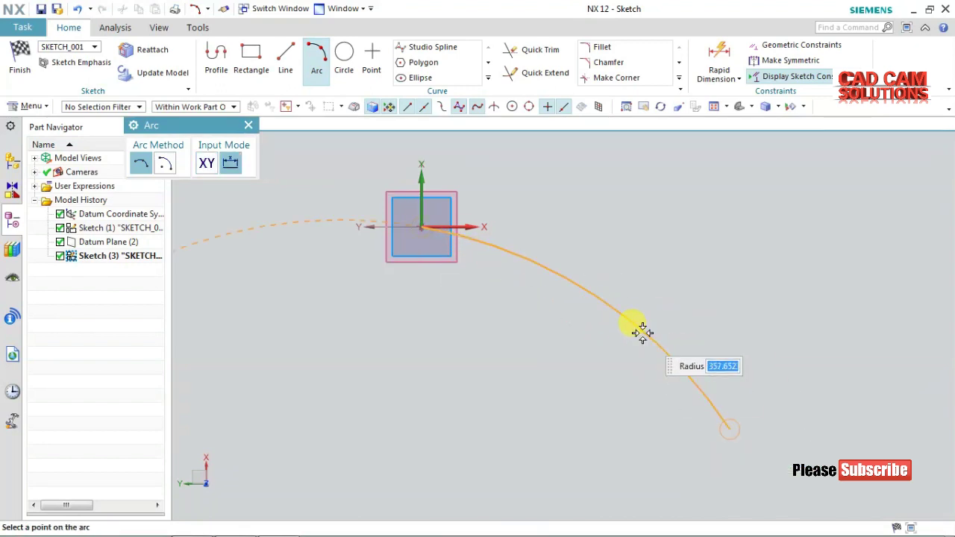
left_click(643, 333)
left_click(20, 66)
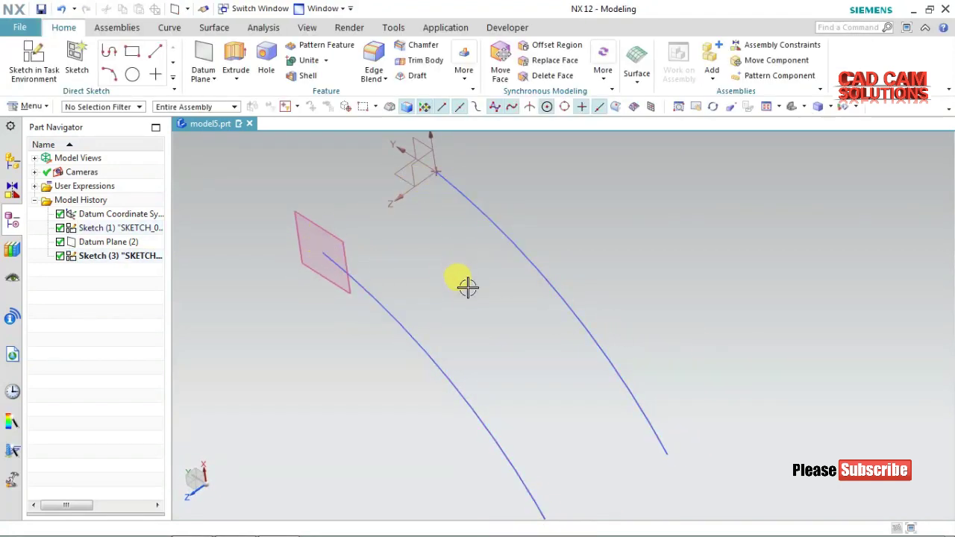
scroll(468, 286, "up", 2)
scroll(468, 286, "up", 2)
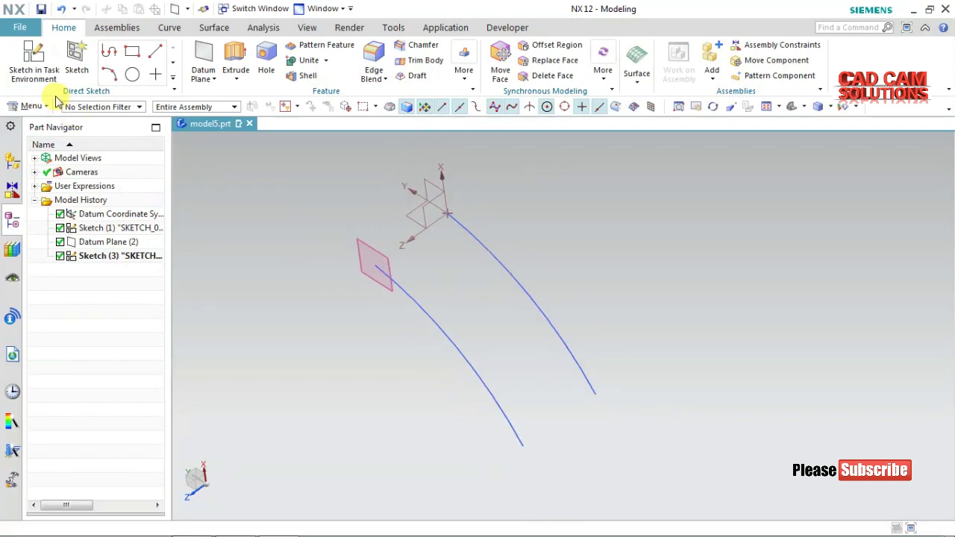
Step: On the YZ plane, sketch a horizontal line running left from the origin and finish
left_click(40, 76)
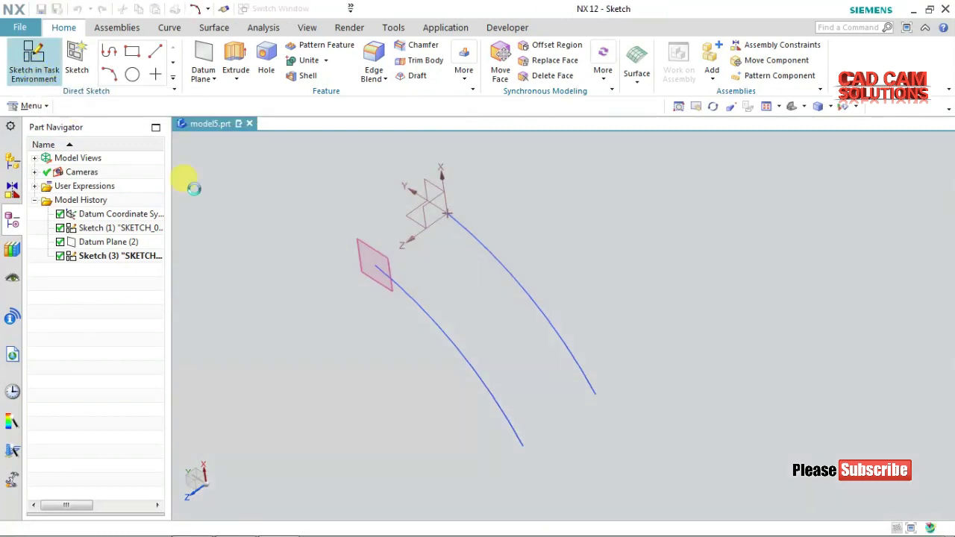
left_click(405, 209)
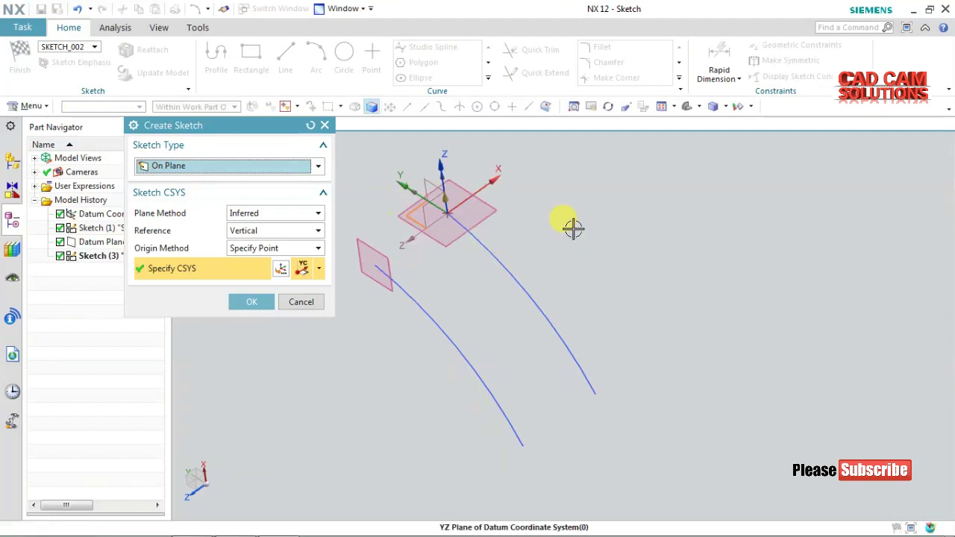
left_click(241, 305)
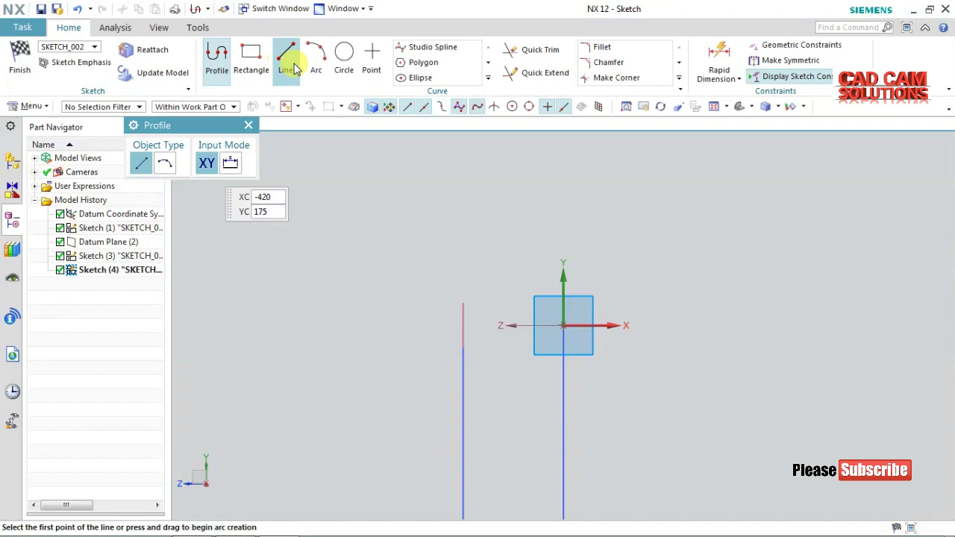
scroll(512, 341, "up", 3)
left_click(611, 310)
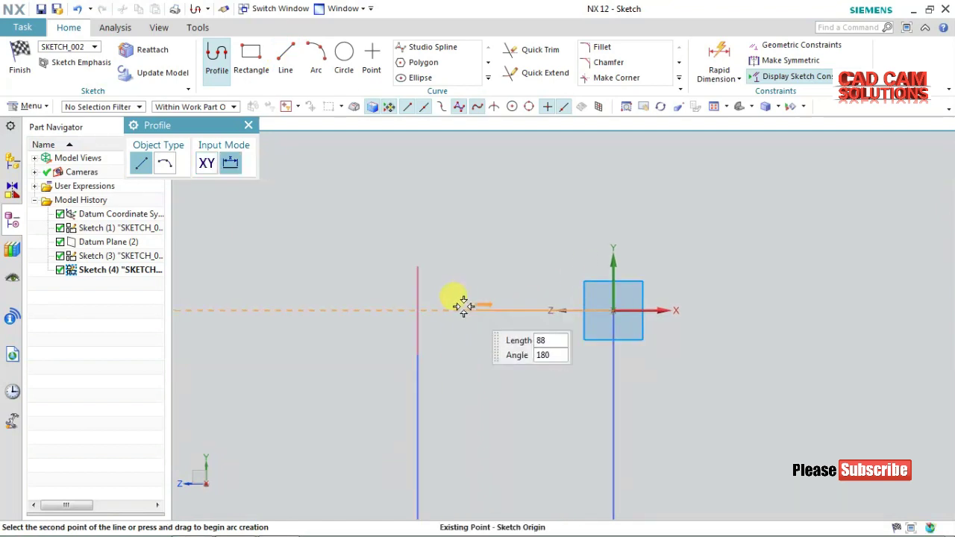
left_click(417, 310)
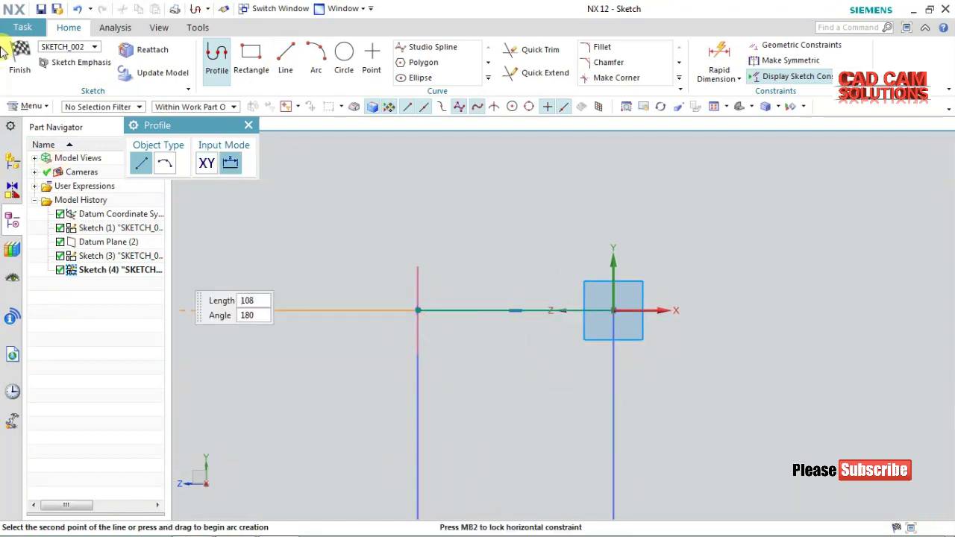
left_click(21, 66)
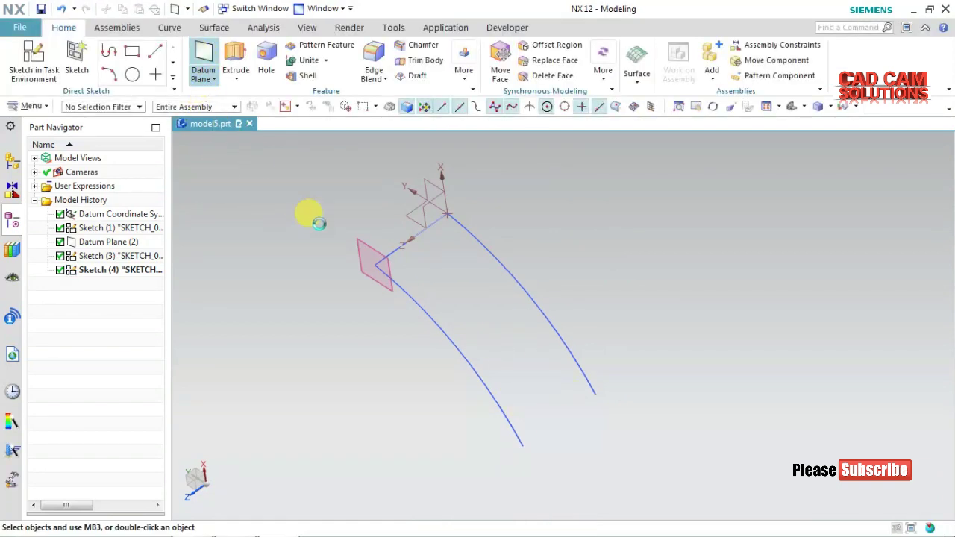
Step: Create a datum plane from the YZ plane, normal to the arc's end
left_click(406, 214)
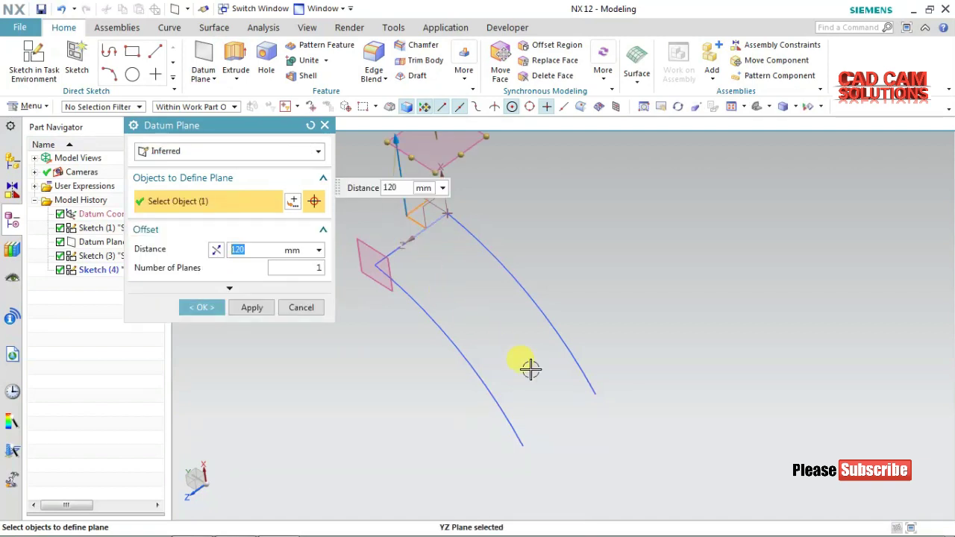
left_click(592, 398)
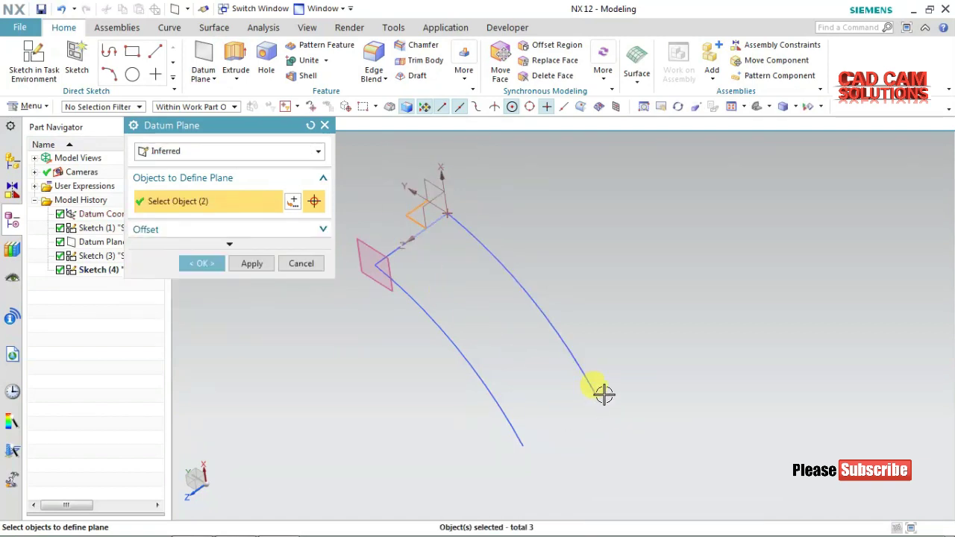
left_click(292, 263)
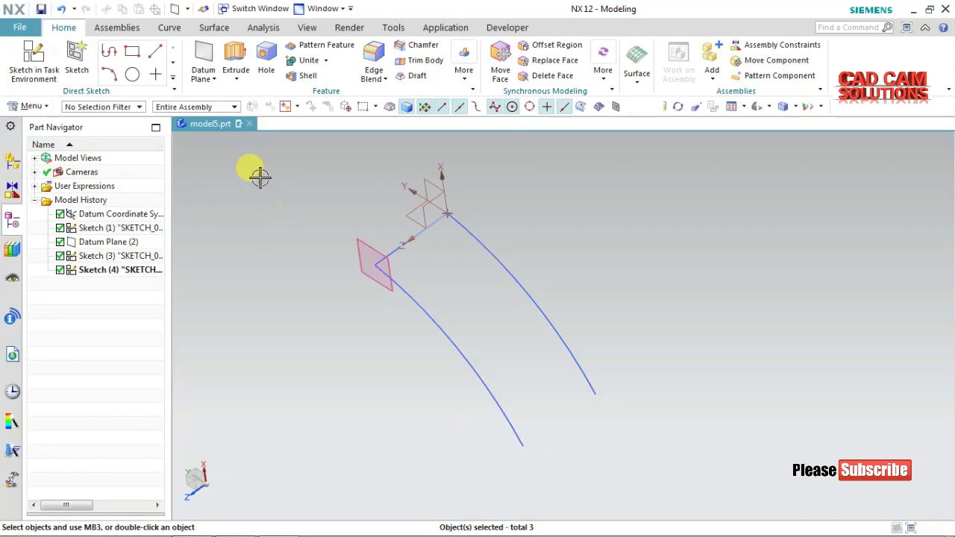
left_click(202, 64)
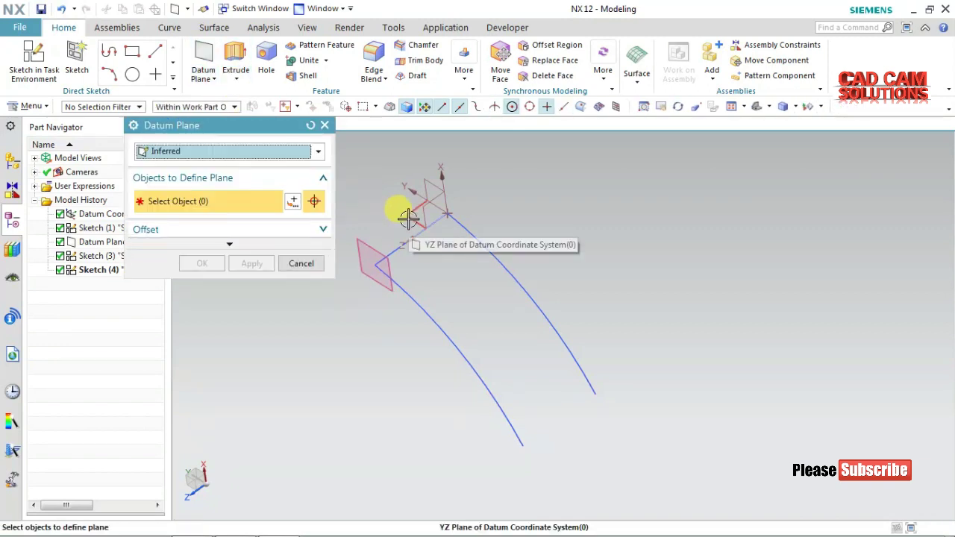
left_click(406, 215)
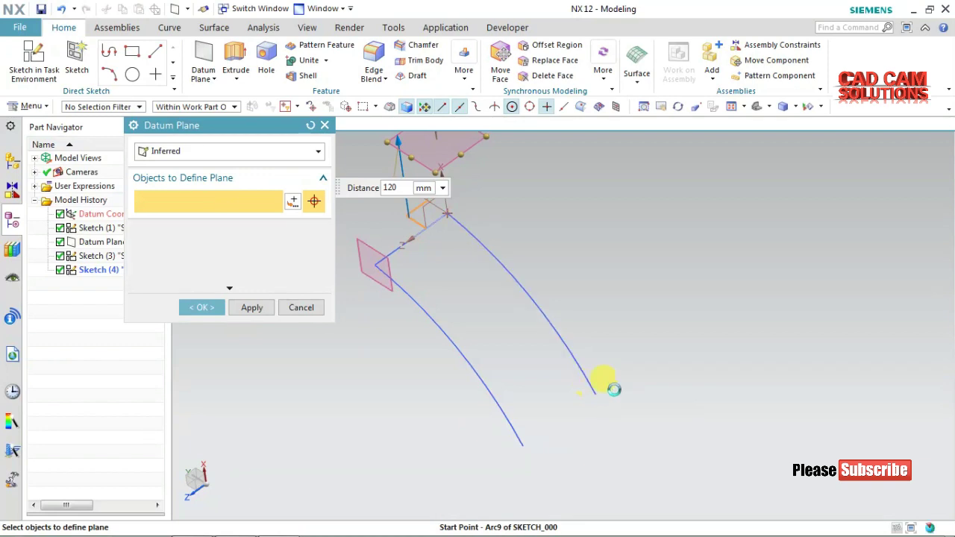
left_click(597, 393)
left_click(213, 265)
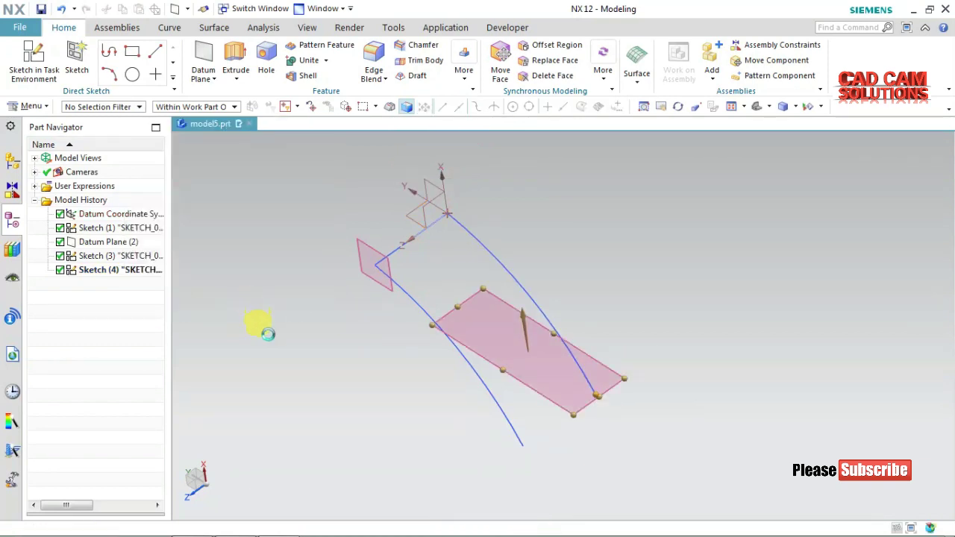
Step: Sketch a line at the bottom of the left curve on the new datum plane
left_click(29, 64)
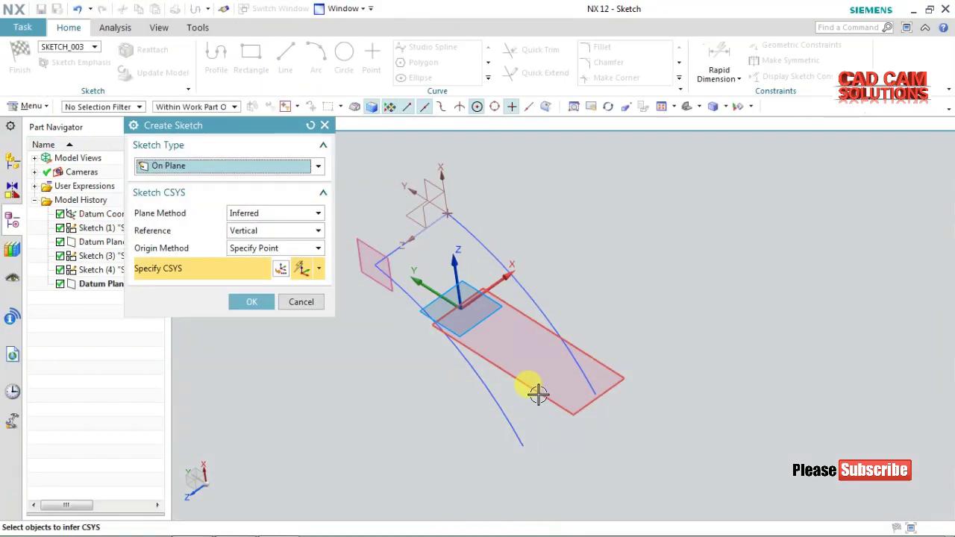
left_click(432, 382)
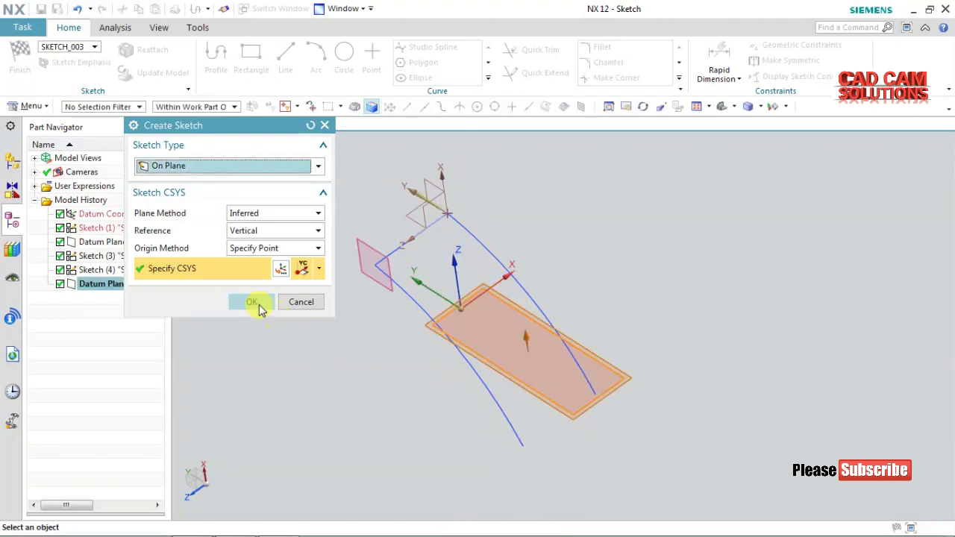
left_click(252, 302)
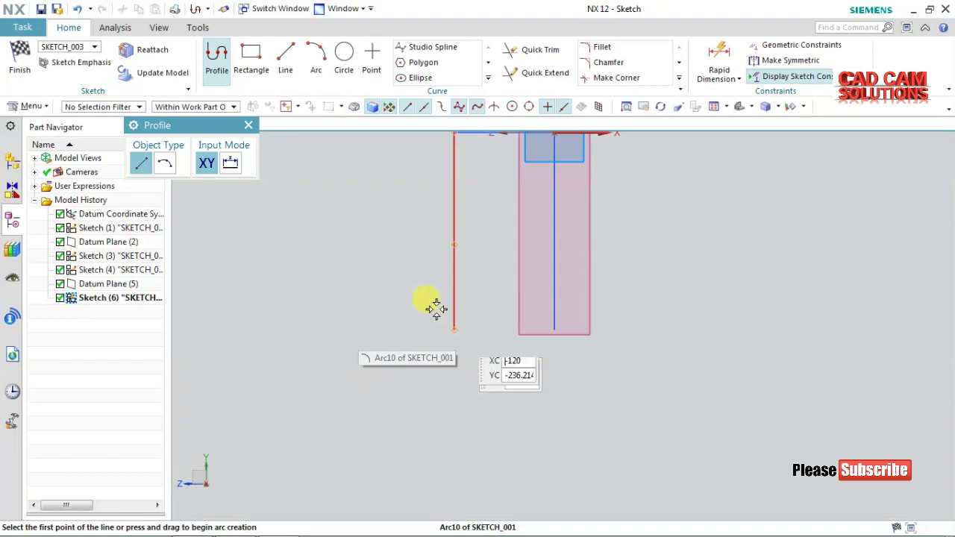
left_click(453, 329)
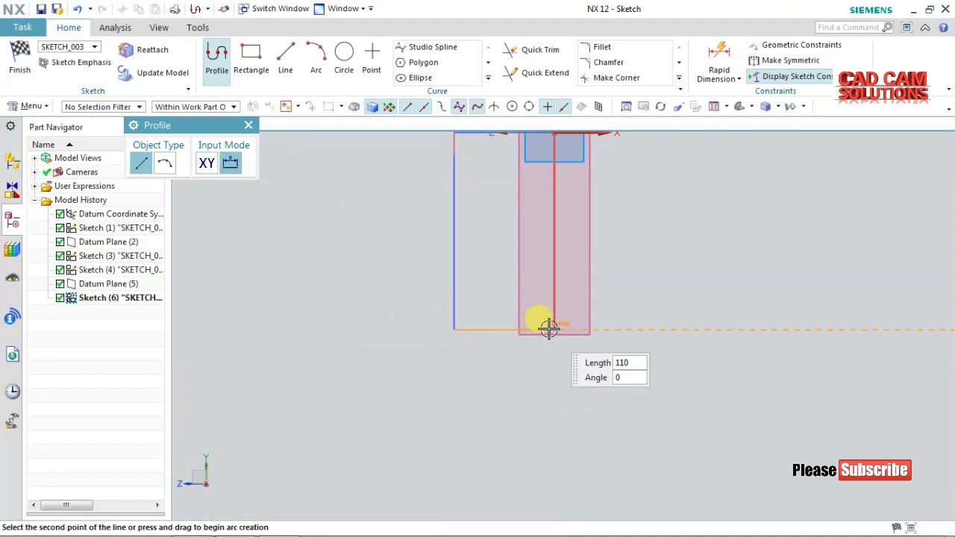
left_click(20, 64)
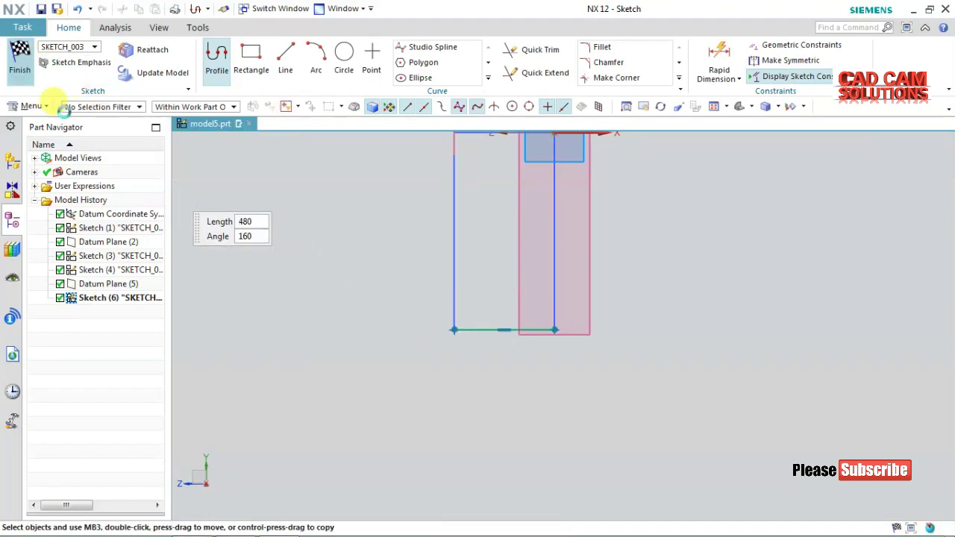
middle_click_drag(384, 335, 390, 395)
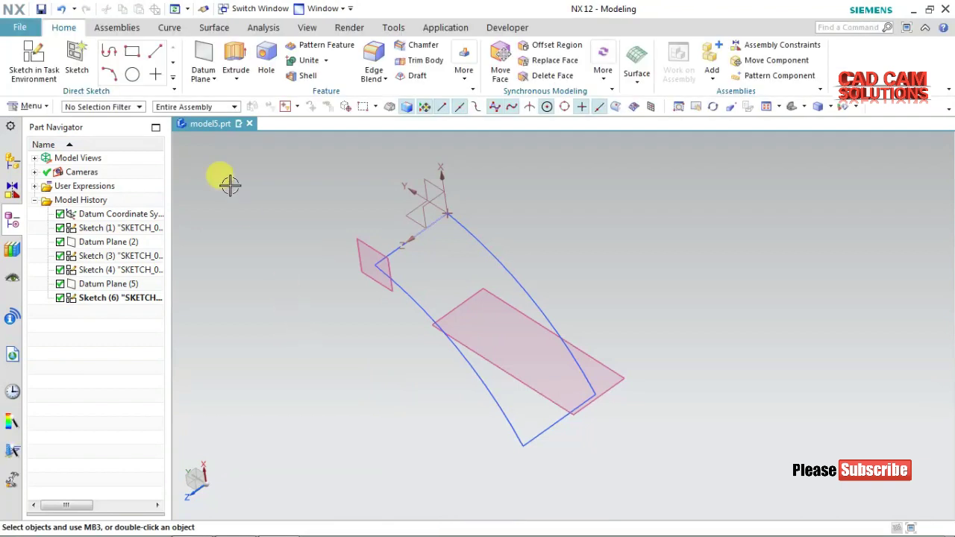
Step: Create a datum plane offset 60 mm from the XY plane
left_click(436, 177)
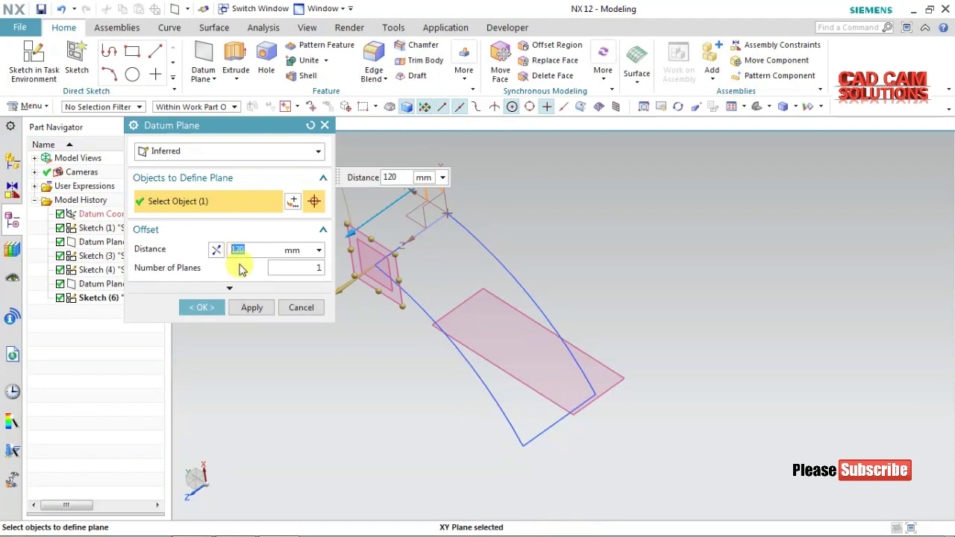
type("60")
key("Return")
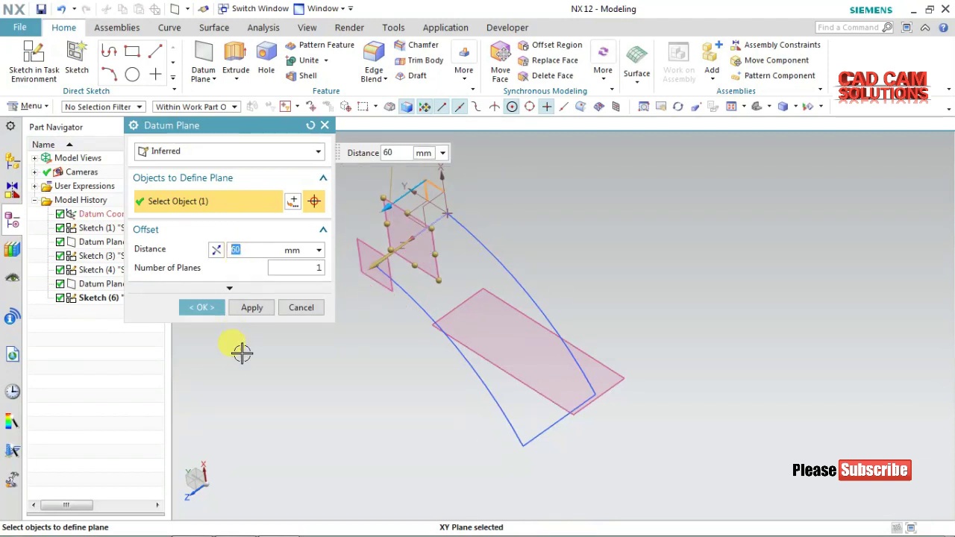
left_click(208, 308)
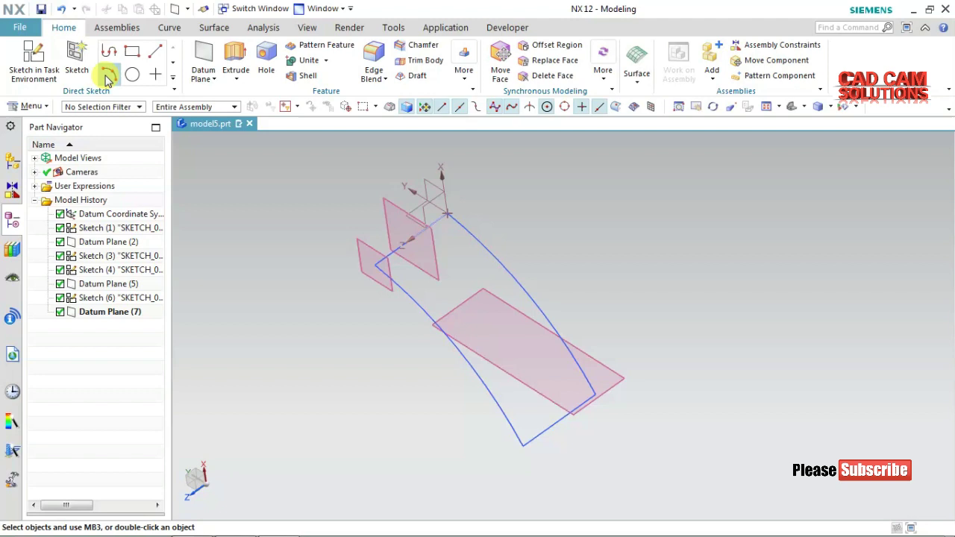
left_click(34, 64)
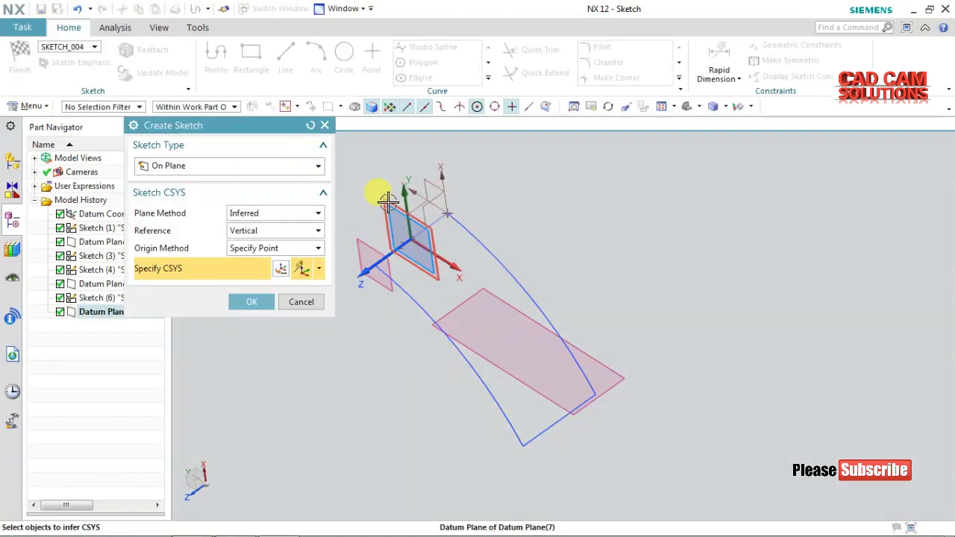
Step: On Datum Plane (7), draw an arc from the origin to the bottom line's endpoint
left_click(388, 202)
left_click(251, 301)
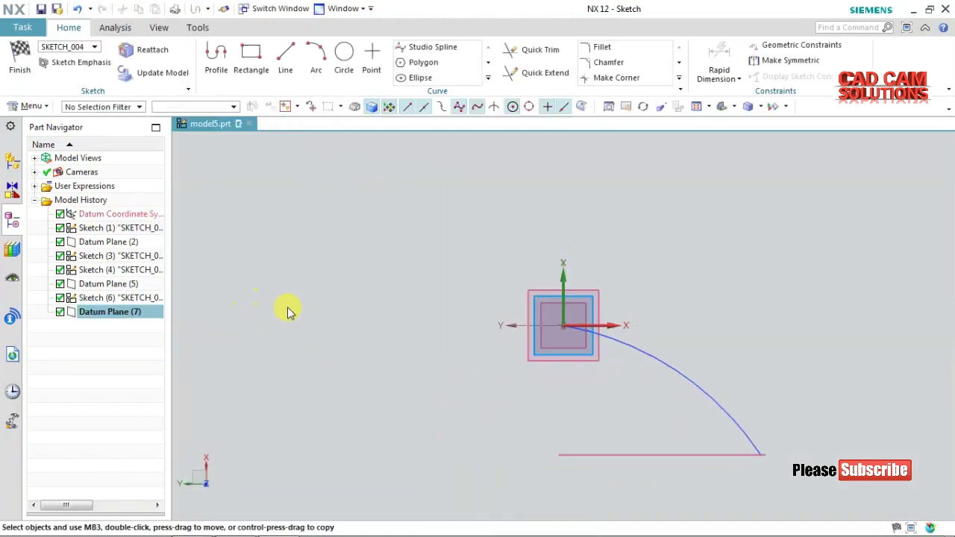
left_click(315, 59)
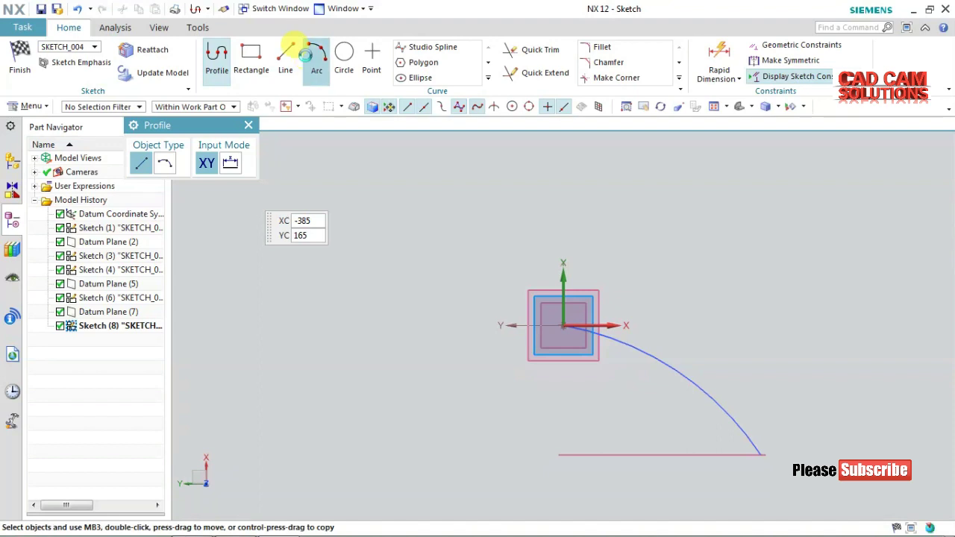
left_click(564, 326)
left_click(758, 453)
left_click(702, 390)
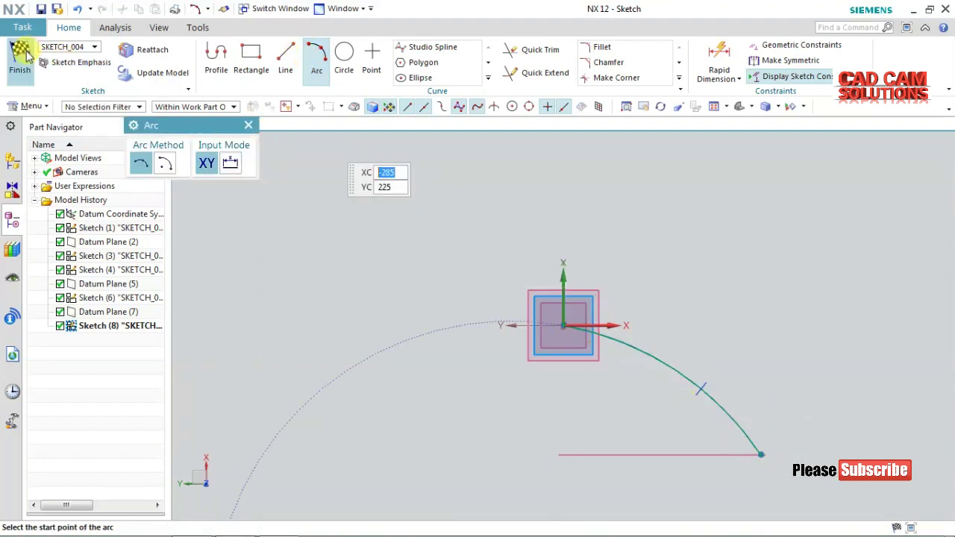
left_click(27, 57)
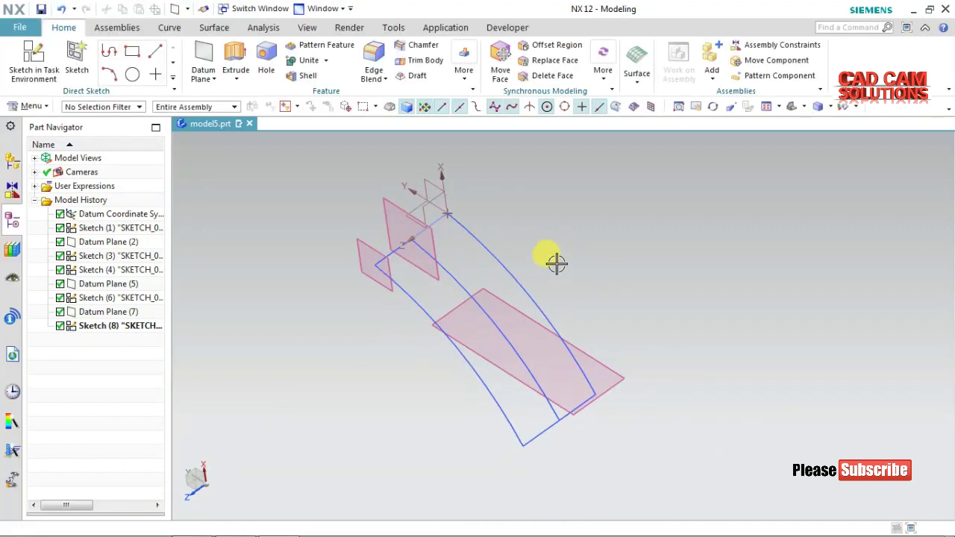
scroll(614, 337, "down", 1)
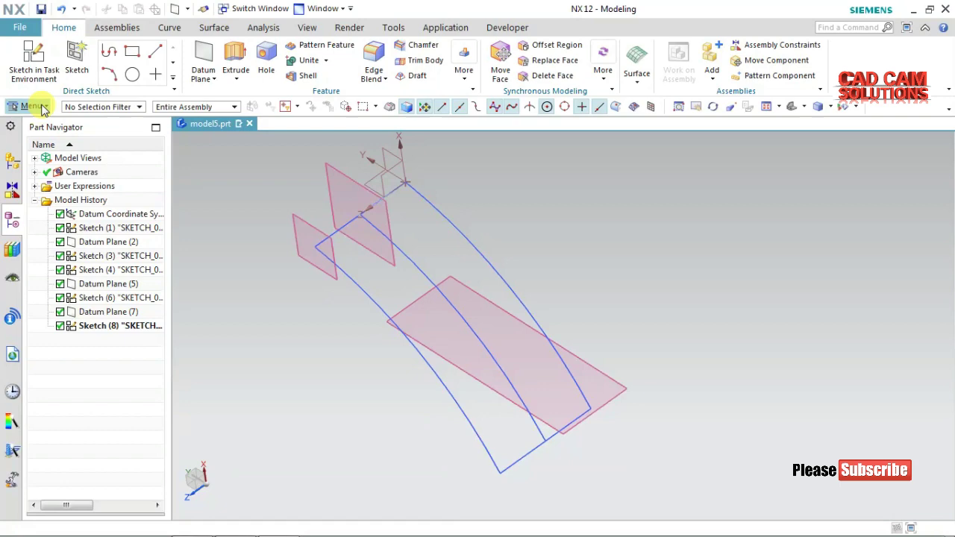
left_click(42, 109)
mouse_move(37, 175)
left_click(301, 342)
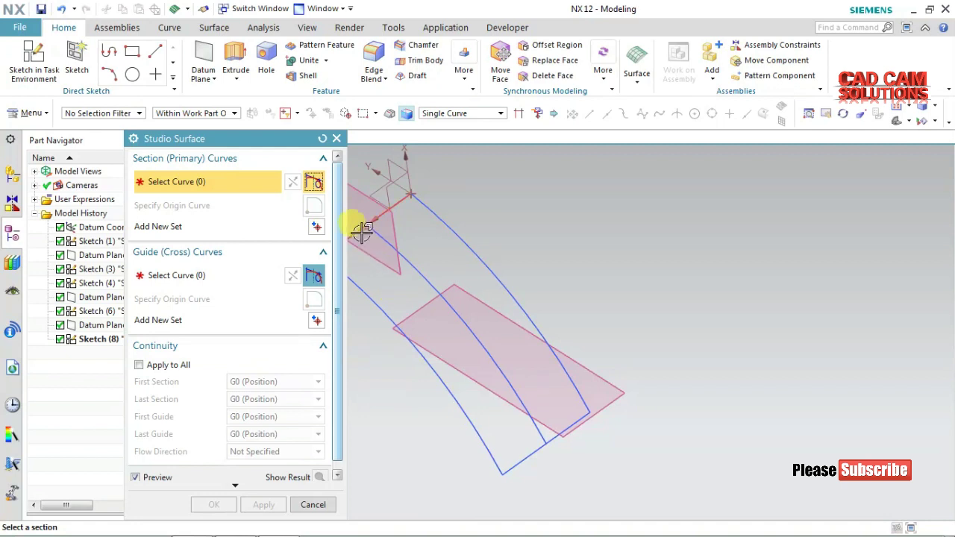
left_click(397, 202)
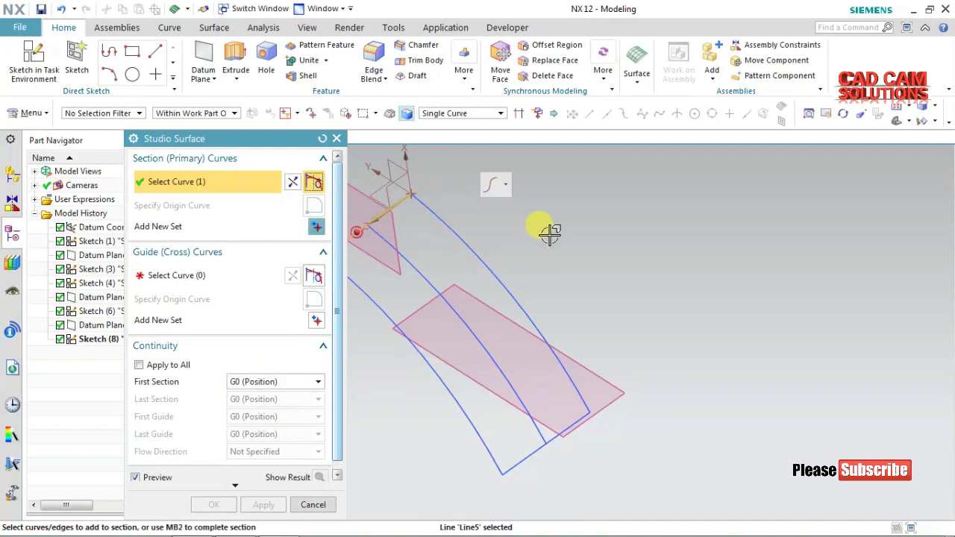
left_click(579, 423)
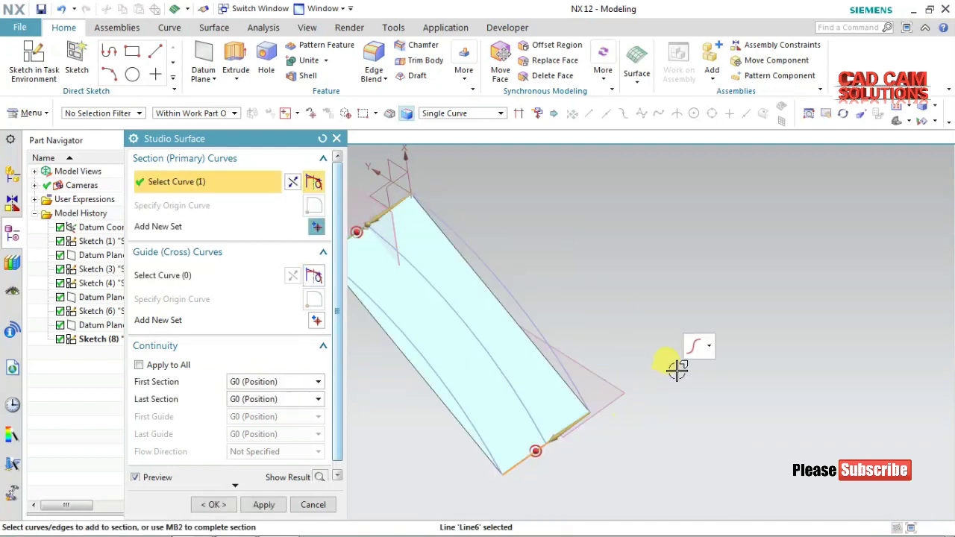
middle_click(448, 255)
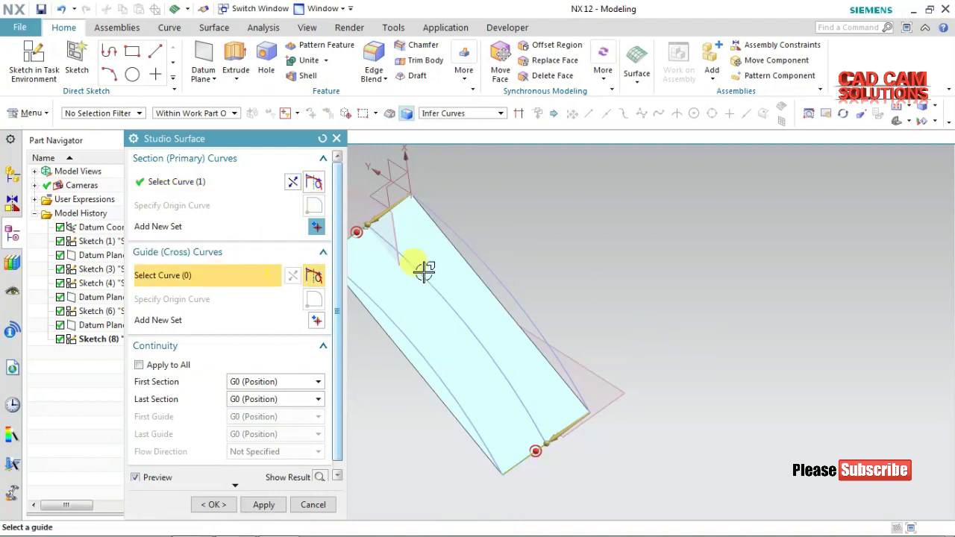
left_click(458, 231)
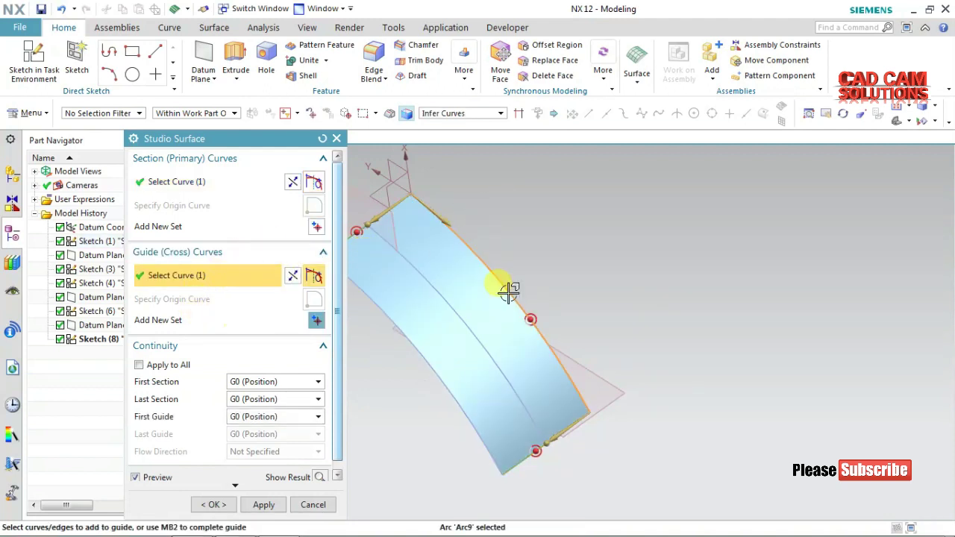
middle_click(560, 238)
left_click(398, 249)
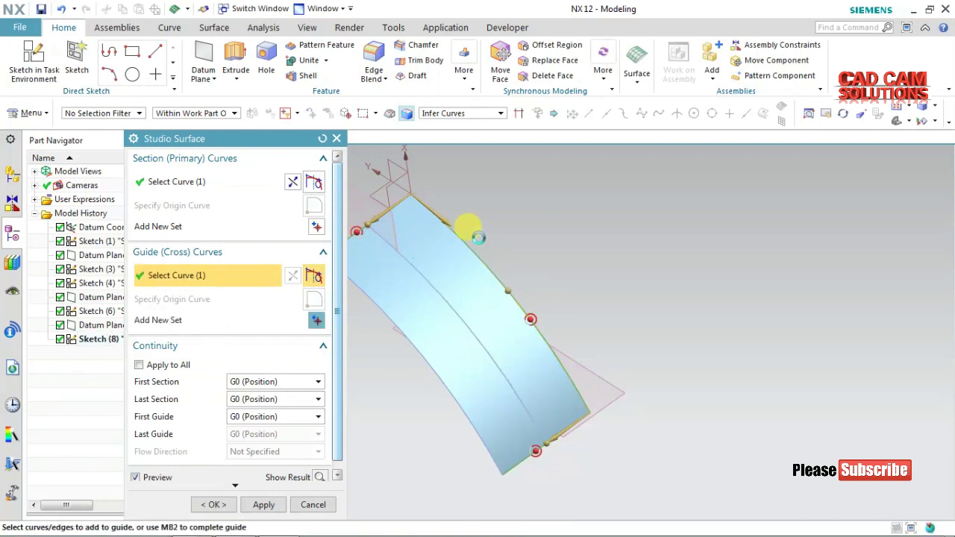
mouse_move(521, 210)
middle_mouse_down()
mouse_move(550, 186)
mouse_move(517, 226)
mouse_move(543, 229)
mouse_move(535, 207)
mouse_move(497, 202)
mouse_move(526, 220)
mouse_move(517, 215)
middle_mouse_up()
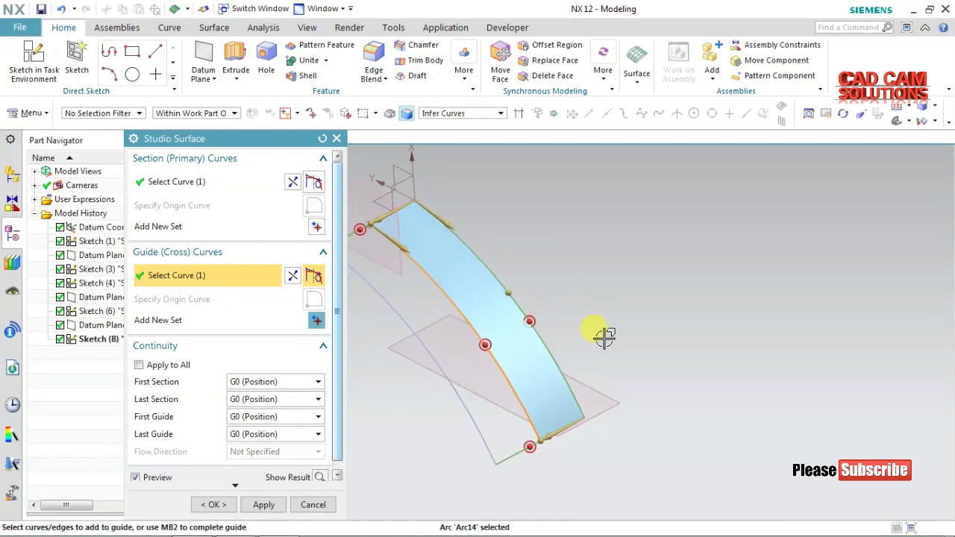
left_click(313, 505)
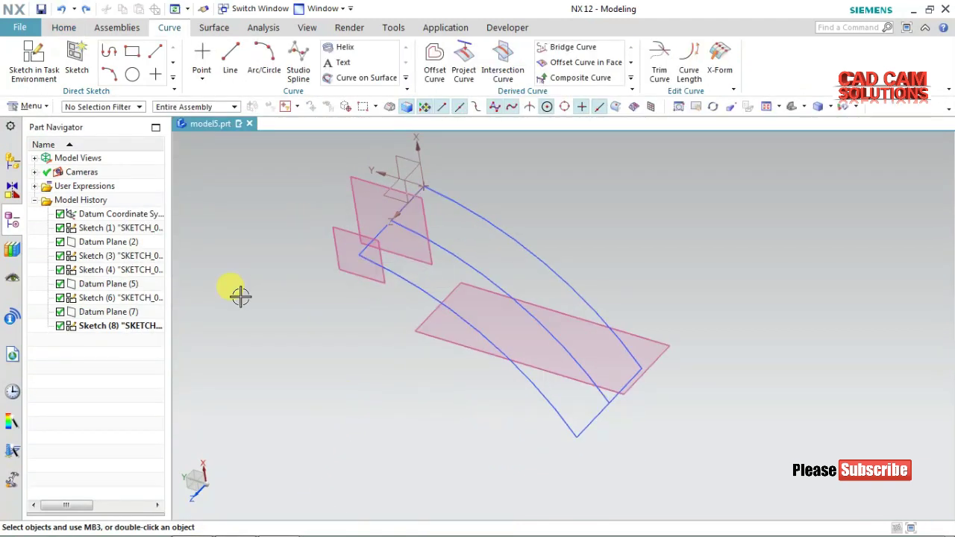
Step: Redraw Sketch (8)'s arc from the origin to the line endpoint, radius 172.6
double_click(450, 252)
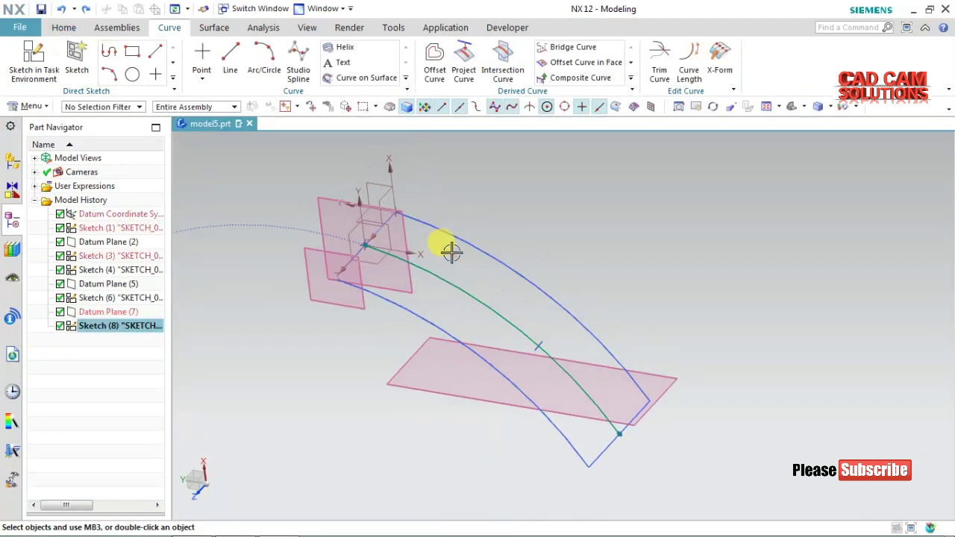
left_click_drag(551, 279, 426, 278)
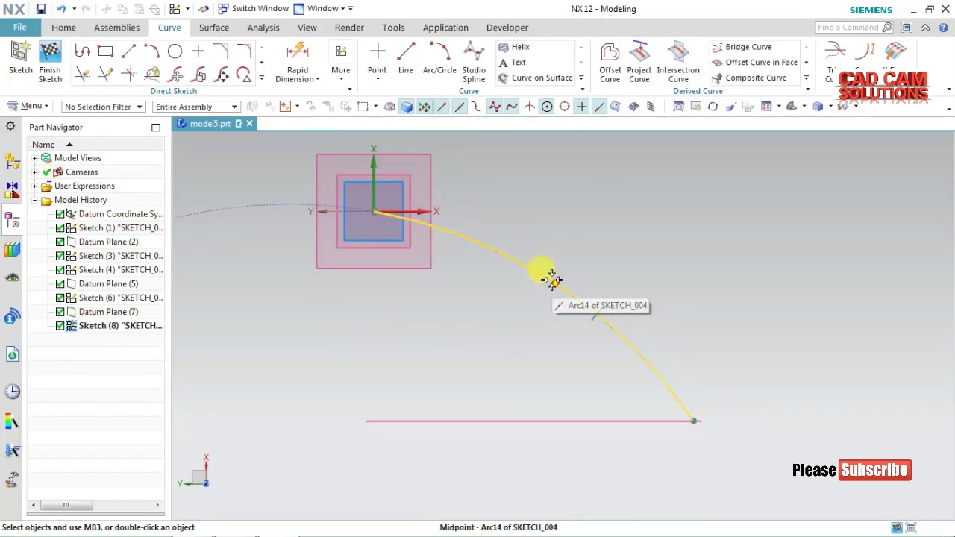
left_click(151, 51)
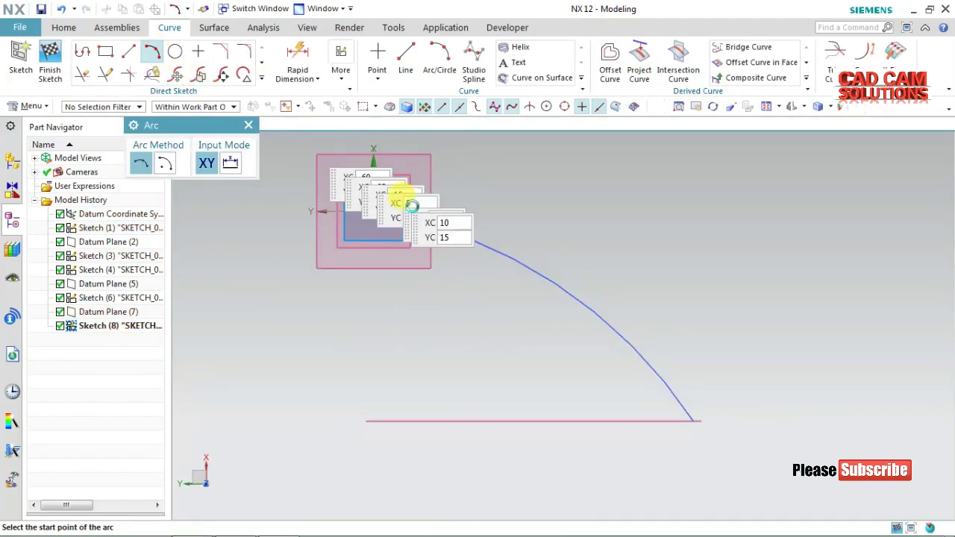
left_click(373, 213)
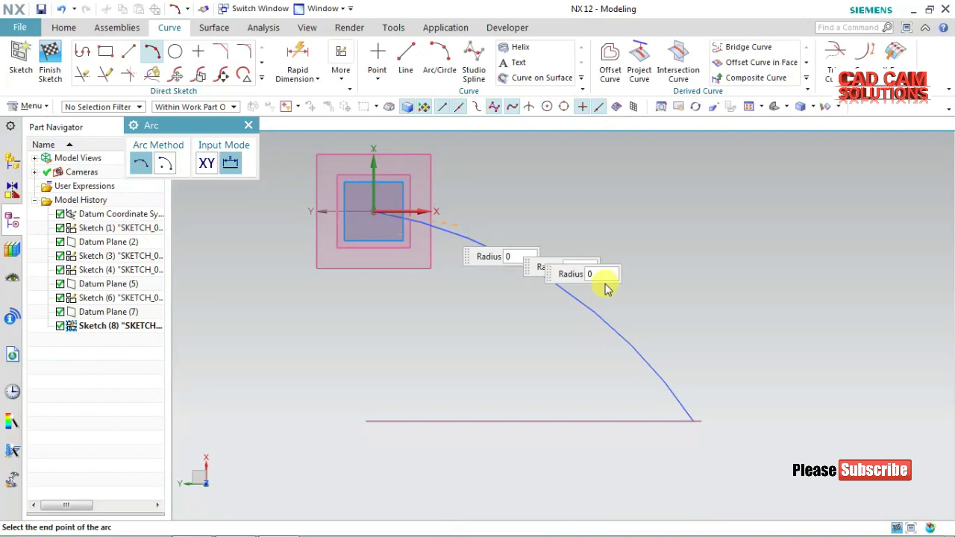
left_click(693, 420)
left_click(644, 286)
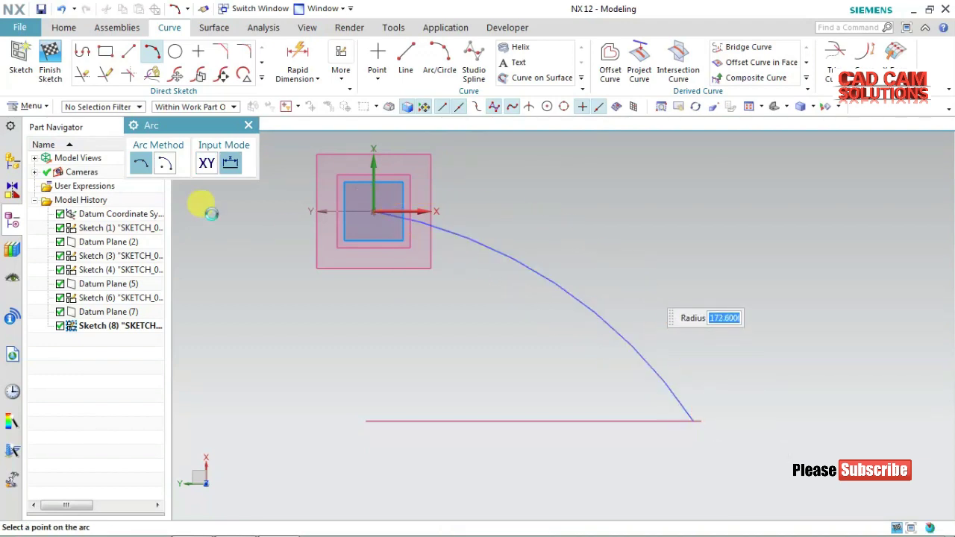
left_click(49, 59)
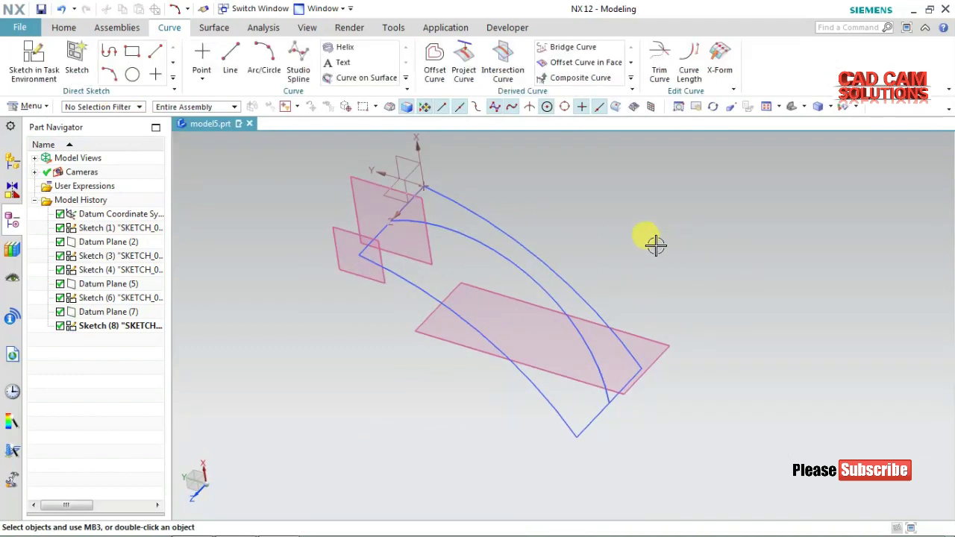
left_click(30, 106)
mouse_move(37, 175)
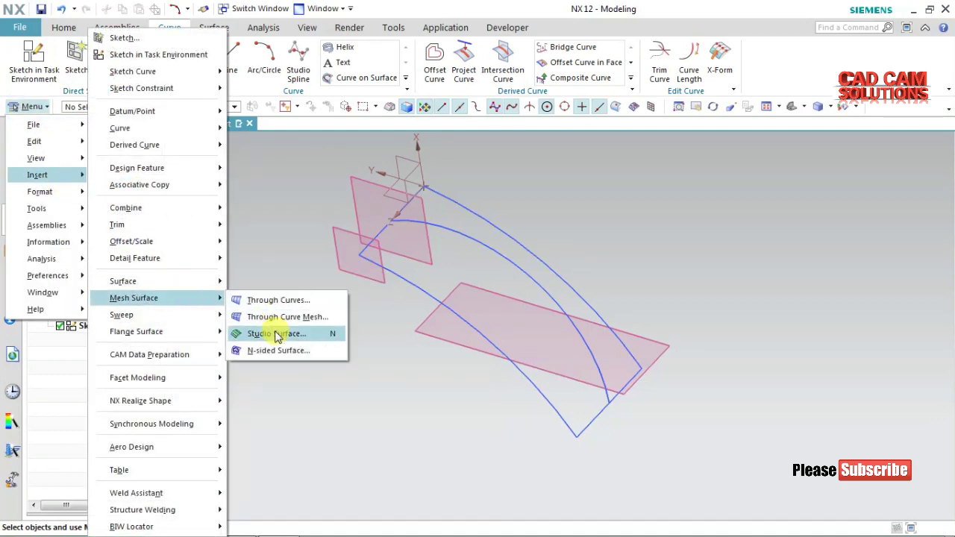
Step: Start a Studio Surface with the two short lines as sections and an arc as guide
mouse_move(134, 297)
left_click(275, 333)
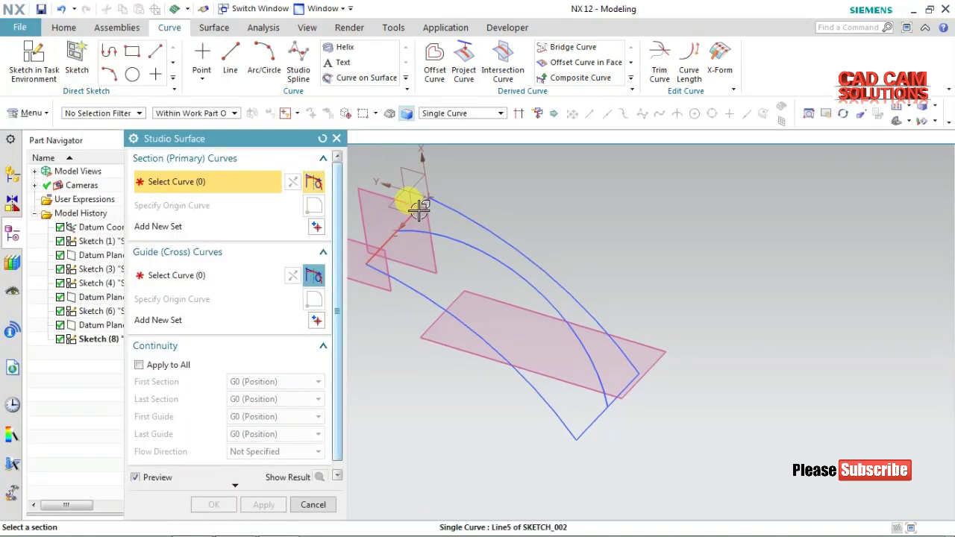
left_click(420, 209)
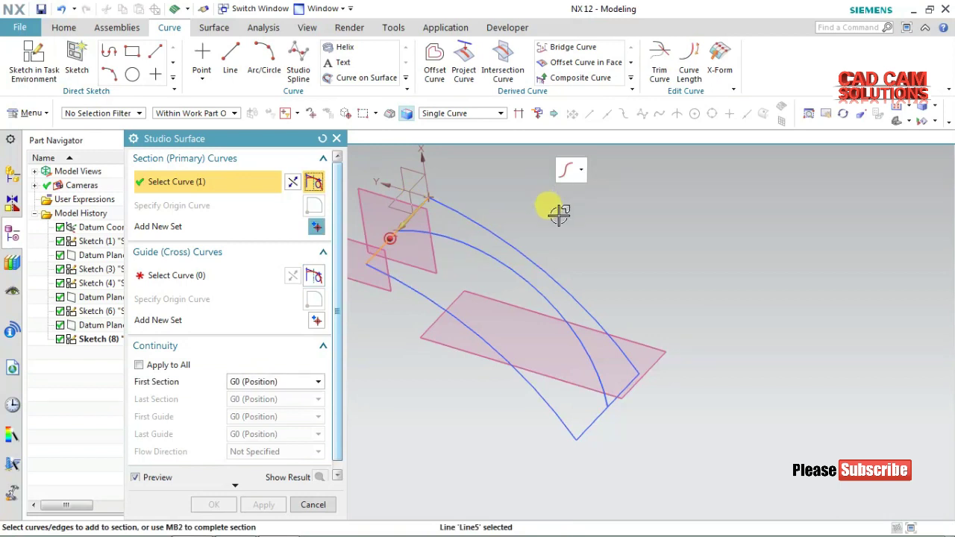
left_click(636, 384)
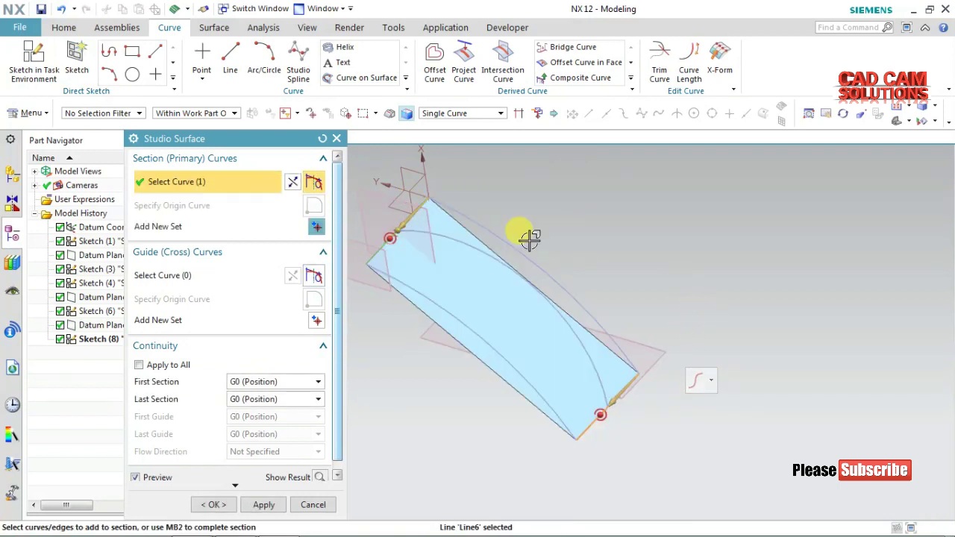
left_click(195, 275)
left_click(449, 209)
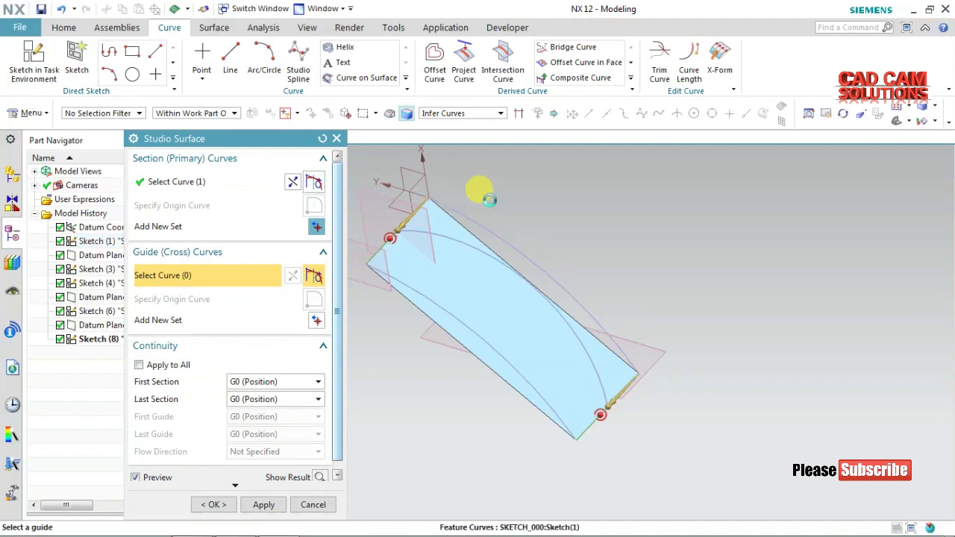
left_click(437, 277, "shift")
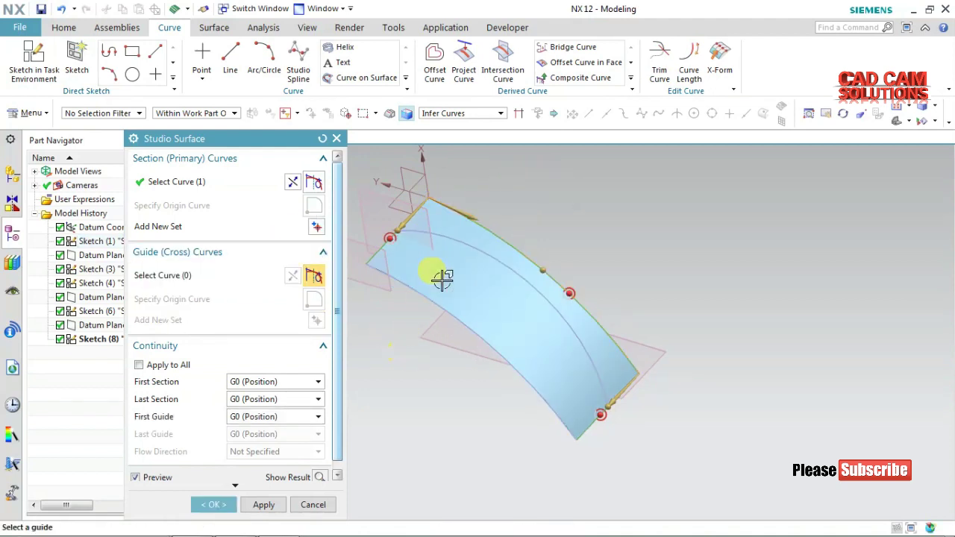
left_click(433, 249)
Step: Re-pick the guide curve, inspect the surface preview, then cancel the Studio Surface
mouse_move(396, 392)
middle_mouse_down()
mouse_move(416, 341)
mouse_move(384, 383)
mouse_move(366, 375)
middle_mouse_up()
left_click(396, 280, "shift")
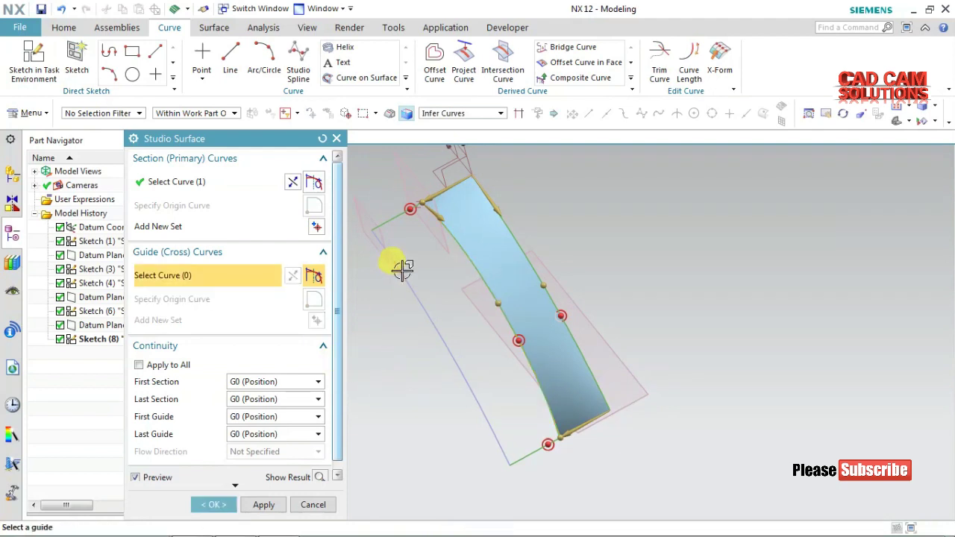
left_click(395, 264)
mouse_move(380, 379)
middle_mouse_down()
mouse_move(410, 335)
mouse_move(428, 330)
mouse_move(423, 376)
mouse_move(440, 351)
middle_mouse_up()
mouse_move(480, 407)
middle_mouse_down()
mouse_move(477, 370)
mouse_move(495, 356)
mouse_move(441, 380)
mouse_move(448, 388)
middle_mouse_up()
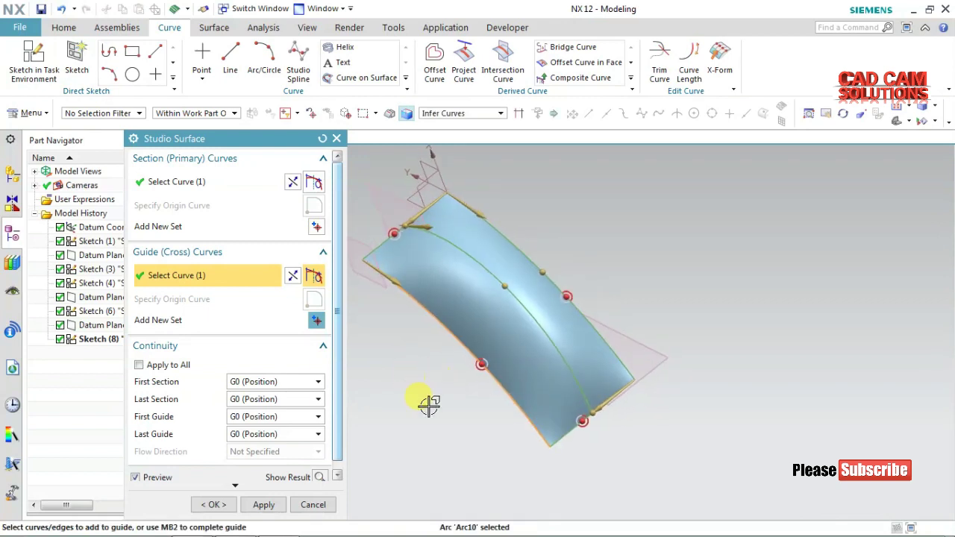
left_click(312, 506)
middle_click_drag(346, 437, 386, 362)
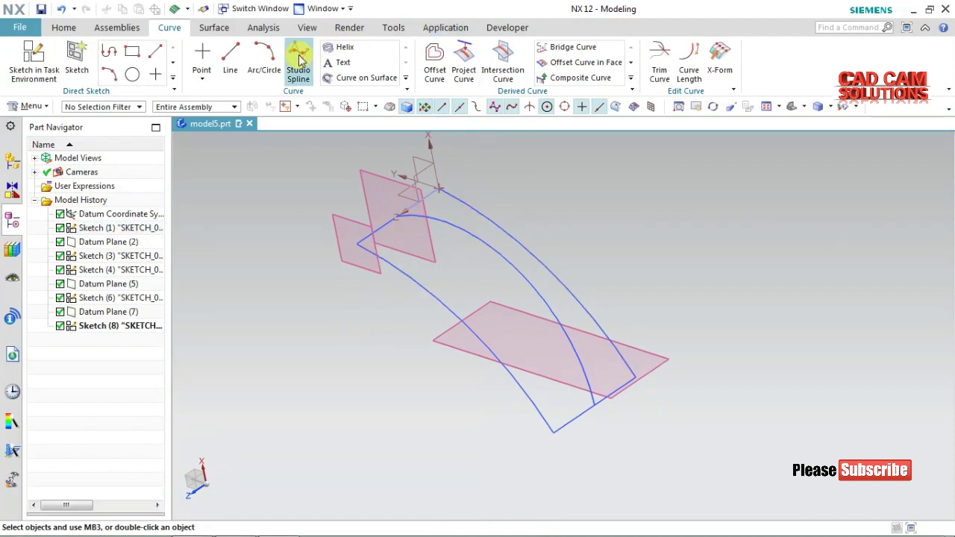
Step: Create a spline through three points picked across the arcs as an extra guide
mouse_move(588, 199)
middle_mouse_down()
mouse_move(605, 213)
mouse_move(580, 226)
middle_mouse_up()
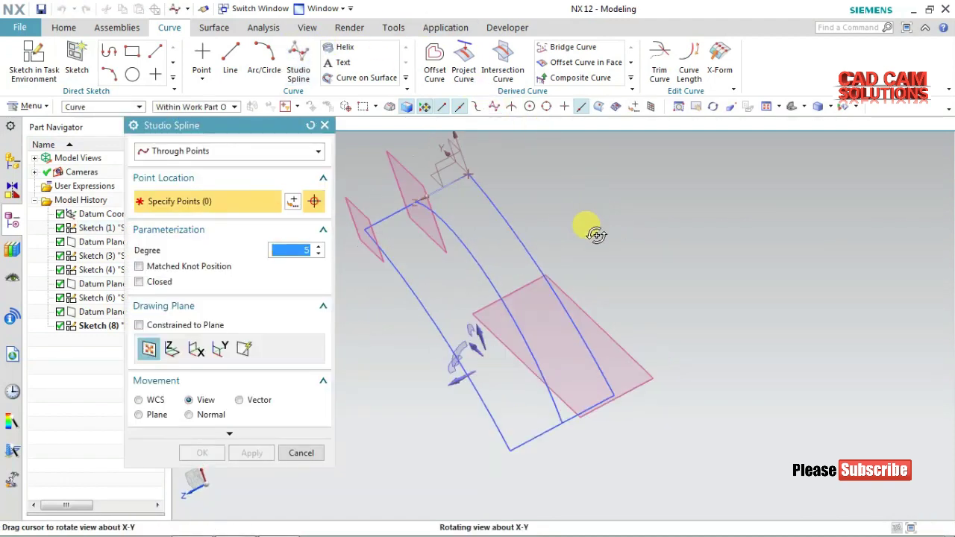
left_click(422, 303)
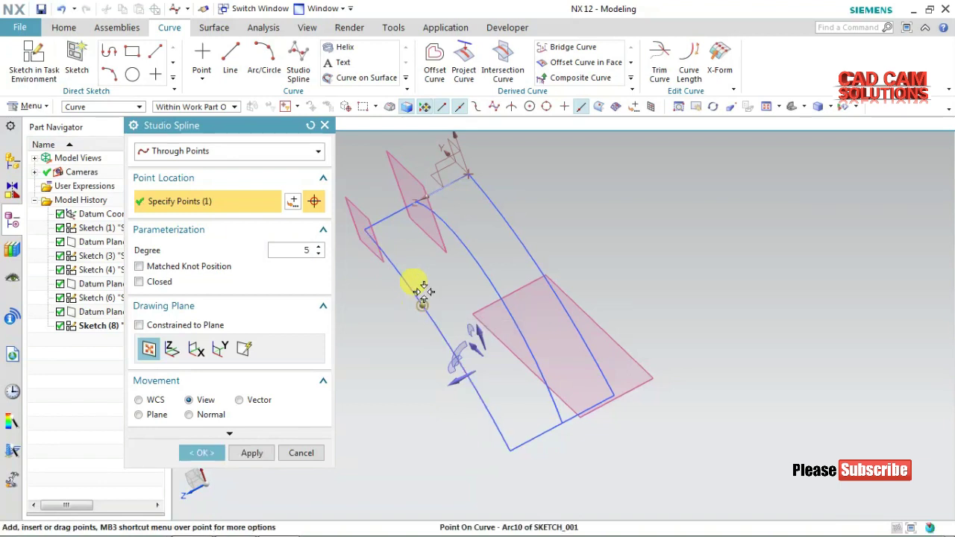
mouse_move(498, 255)
middle_mouse_down()
mouse_move(490, 214)
mouse_move(495, 222)
middle_mouse_up()
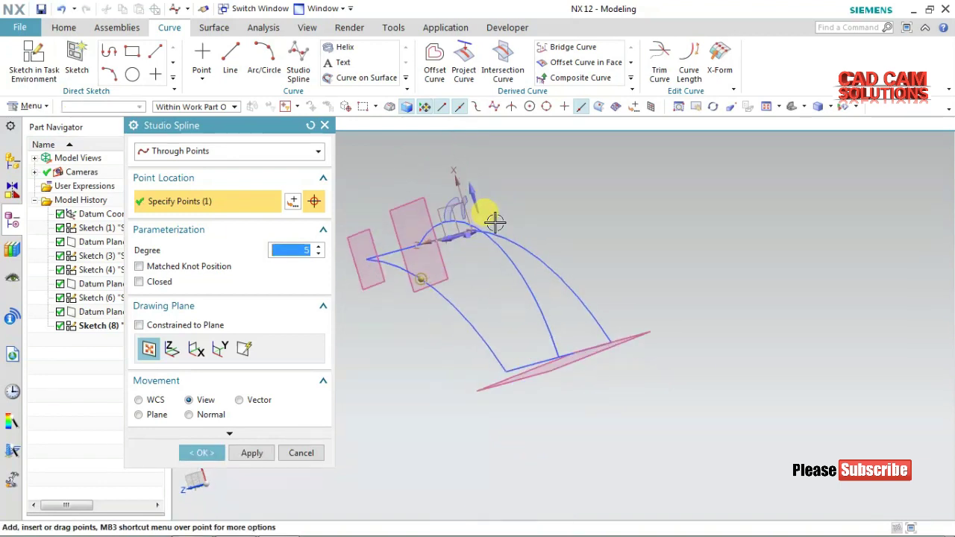
mouse_move(428, 188)
middle_mouse_down()
mouse_move(396, 152)
mouse_move(437, 188)
middle_mouse_up()
left_click(463, 205)
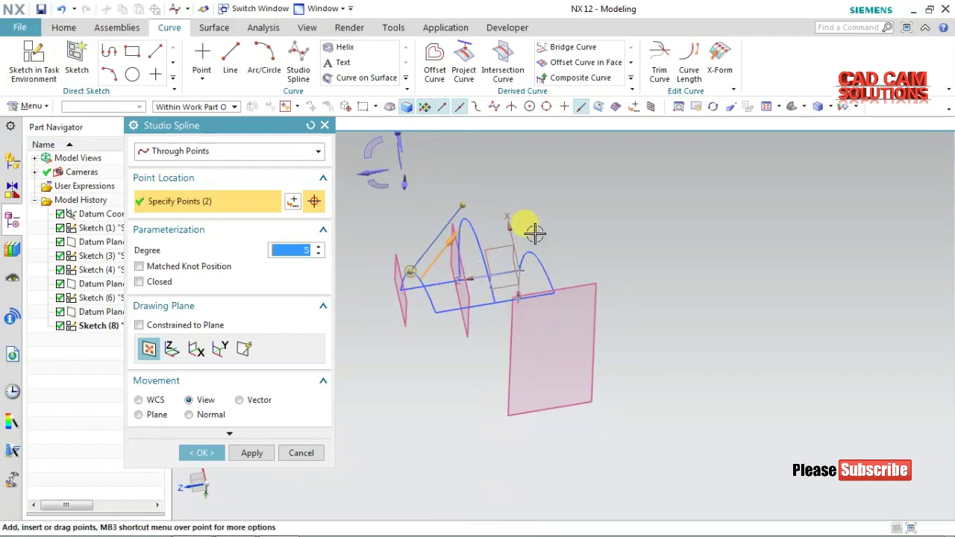
left_click(525, 179)
mouse_move(529, 185)
middle_mouse_down()
mouse_move(569, 237)
mouse_move(548, 271)
middle_mouse_up()
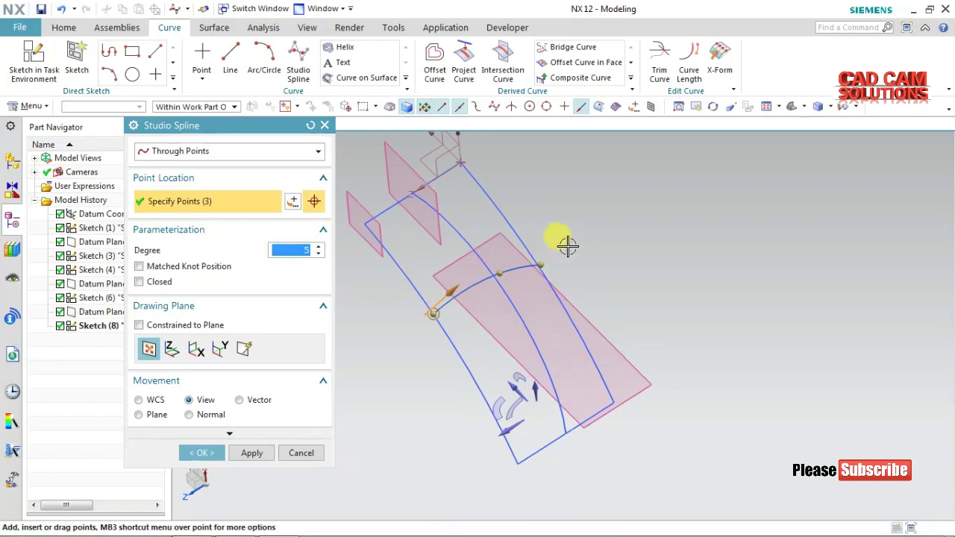
middle_click_drag(567, 246, 550, 199)
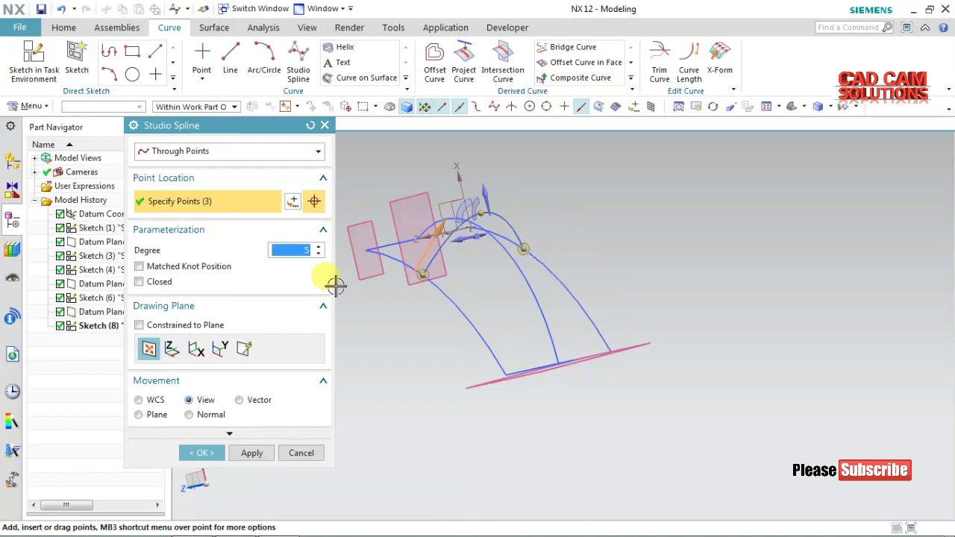
left_click(200, 453)
mouse_move(309, 239)
middle_mouse_down()
mouse_move(283, 249)
mouse_move(280, 225)
mouse_move(299, 234)
mouse_move(309, 277)
mouse_move(319, 263)
middle_mouse_up()
left_click(41, 106)
mouse_move(37, 175)
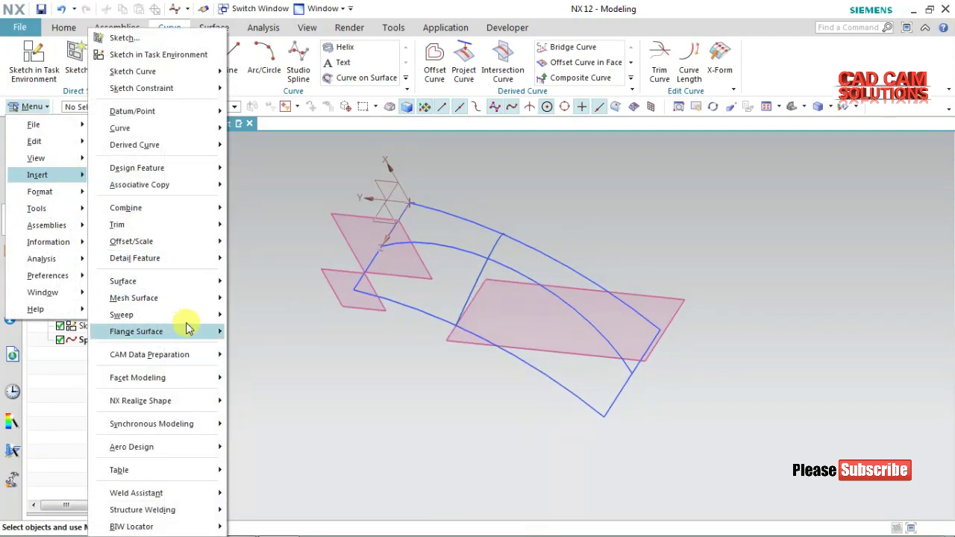
mouse_move(133, 297)
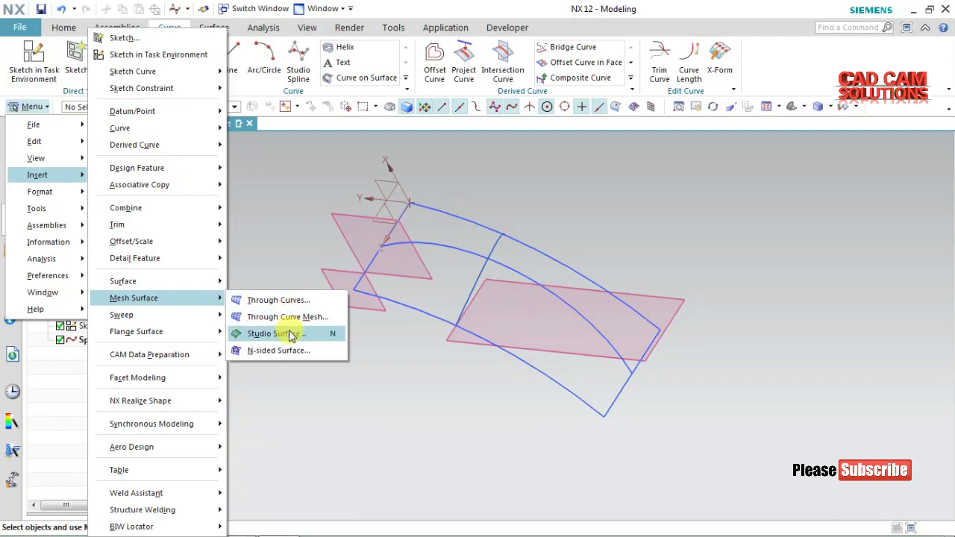
Step: Start a studio surface and pick three section curves, each as its own set
left_click(290, 337)
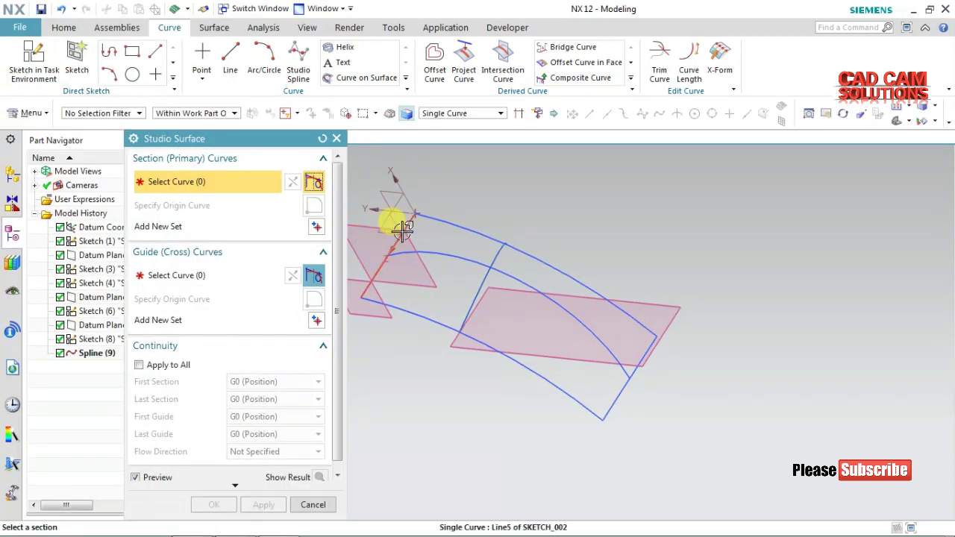
left_click(403, 232)
middle_click(454, 190)
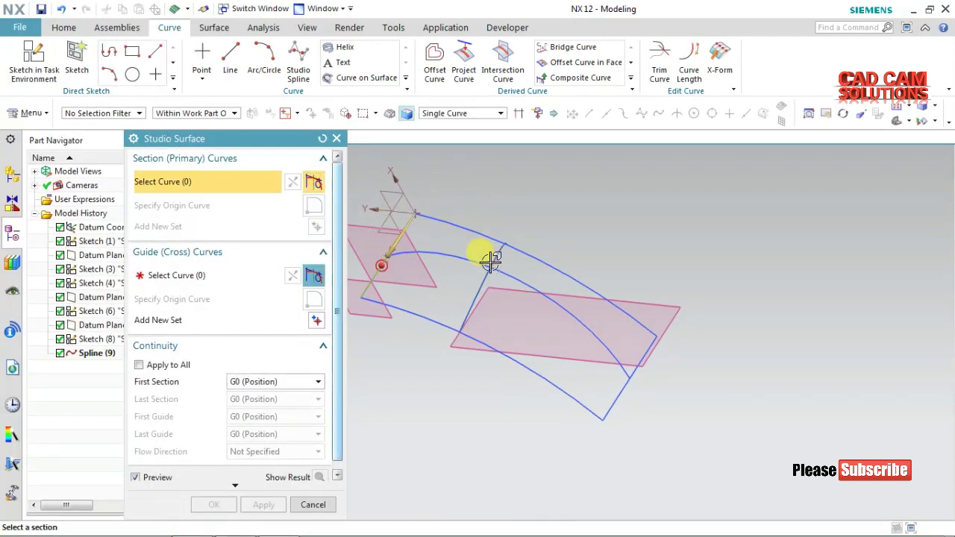
left_click(499, 254)
middle_click(600, 239)
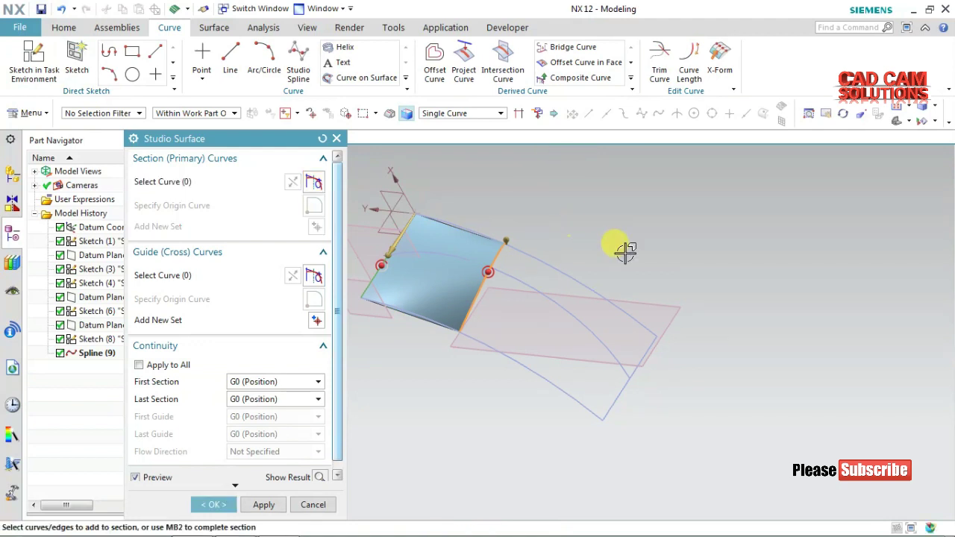
left_click(646, 346)
mouse_move(618, 256)
middle_mouse_down()
mouse_move(603, 214)
mouse_move(567, 239)
middle_mouse_up()
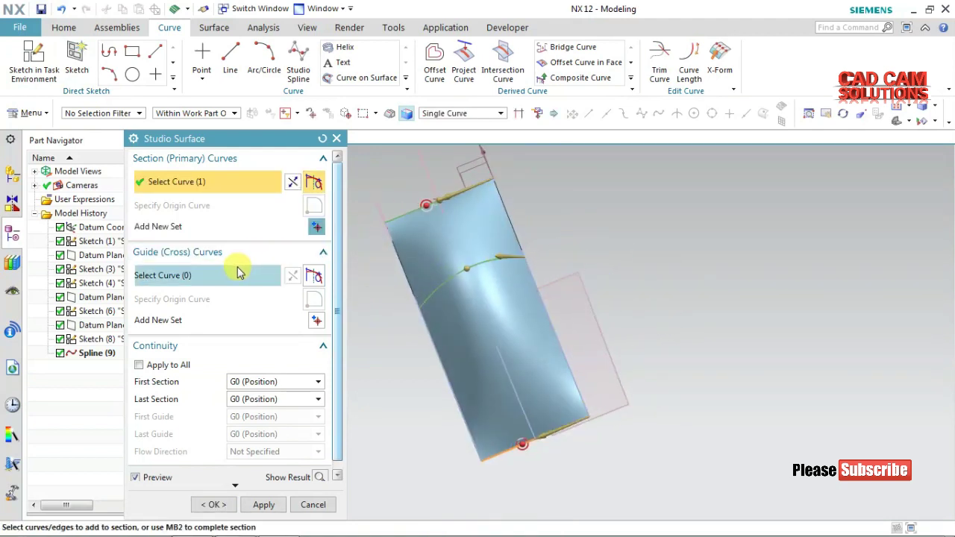
middle_click(548, 210)
Step: Pick the spline and the orange arc as guide curves
left_click(504, 208)
mouse_move(603, 244)
middle_mouse_down()
mouse_move(623, 222)
mouse_move(632, 224)
middle_mouse_up()
middle_click(632, 224)
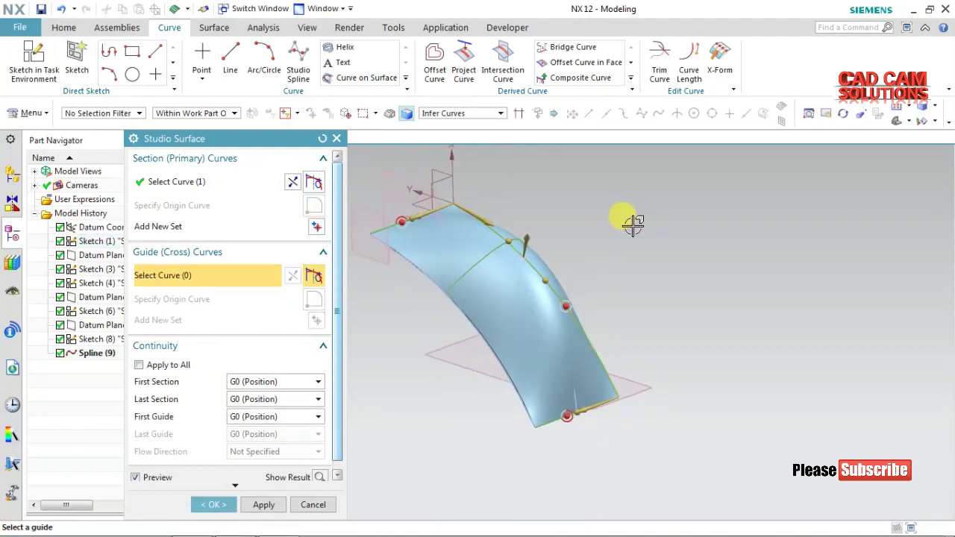
middle_click_drag(395, 336, 437, 267)
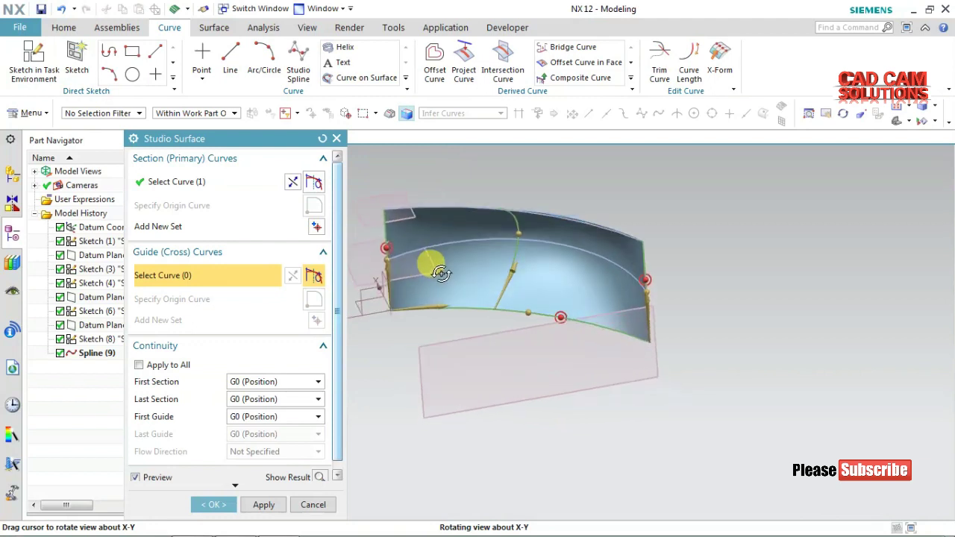
left_click(540, 258)
mouse_move(586, 198)
middle_mouse_down()
mouse_move(622, 179)
mouse_move(548, 283)
mouse_move(522, 276)
middle_mouse_up()
left_click(486, 261)
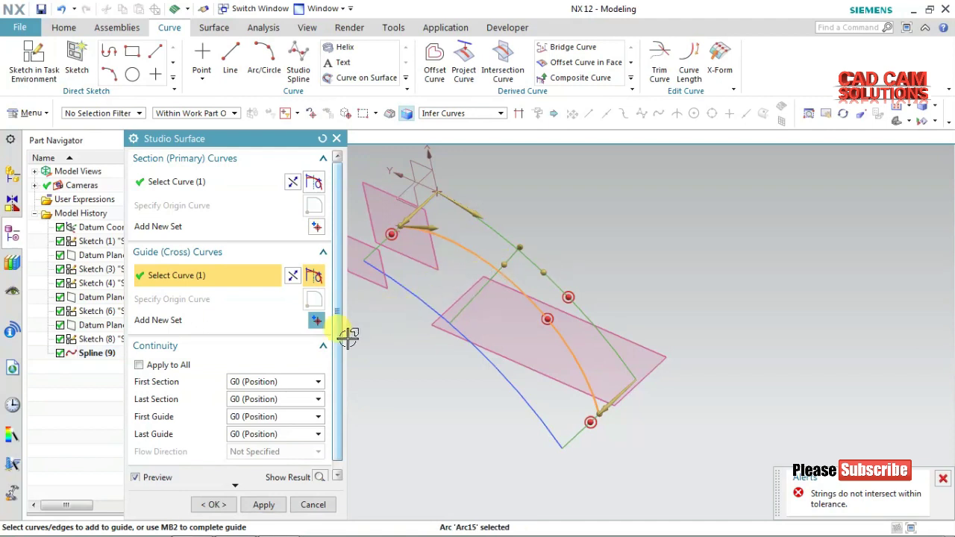
mouse_move(340, 346)
left_mouse_down()
mouse_move(341, 395)
mouse_move(341, 331)
left_mouse_up()
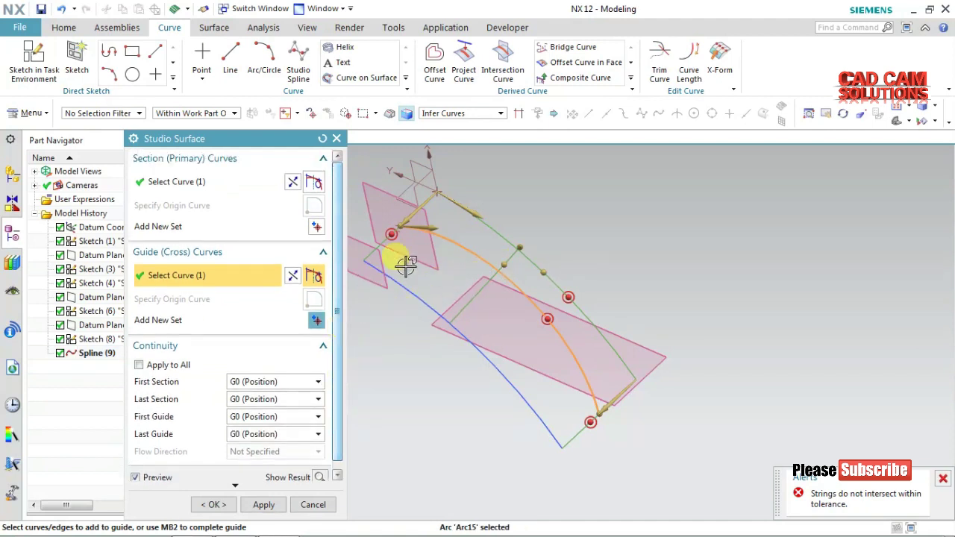
middle_click(448, 233)
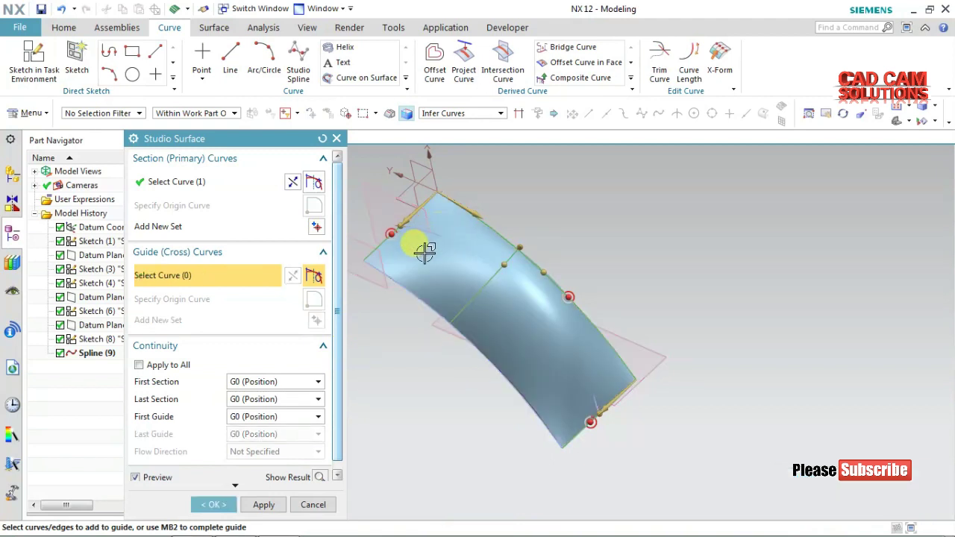
Step: Add the left edge curve as a final guide and create Studio Surface (10)
left_click(386, 279)
mouse_move(411, 378)
middle_mouse_down()
mouse_move(420, 375)
mouse_move(409, 388)
middle_mouse_up()
left_click(214, 511)
mouse_move(323, 377)
middle_mouse_down()
mouse_move(330, 345)
mouse_move(362, 345)
mouse_move(288, 395)
mouse_move(288, 418)
mouse_move(303, 341)
mouse_move(342, 378)
middle_mouse_up()
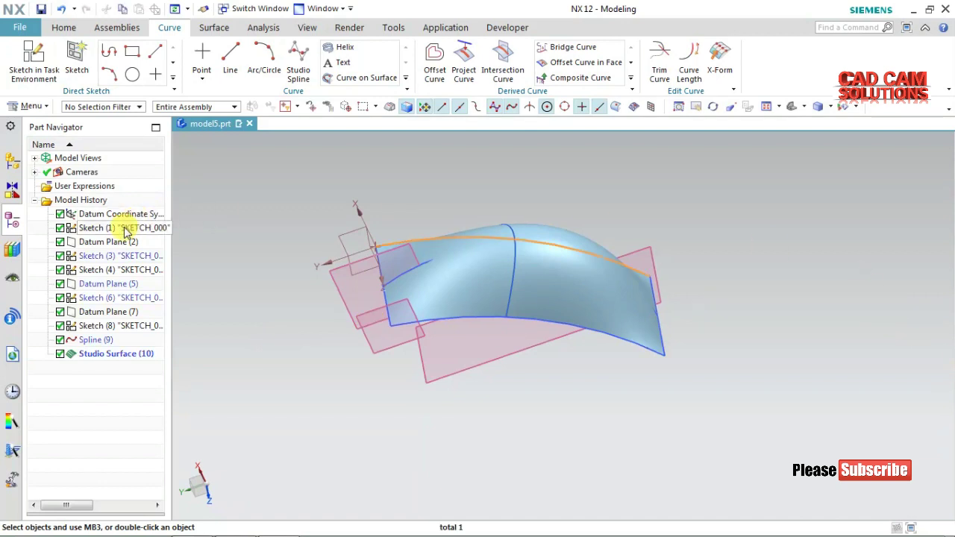
Step: Delete all features from Sketch (1) onward, including the sketches, planes and surface
left_click(104, 357, "shift")
right_click(107, 356)
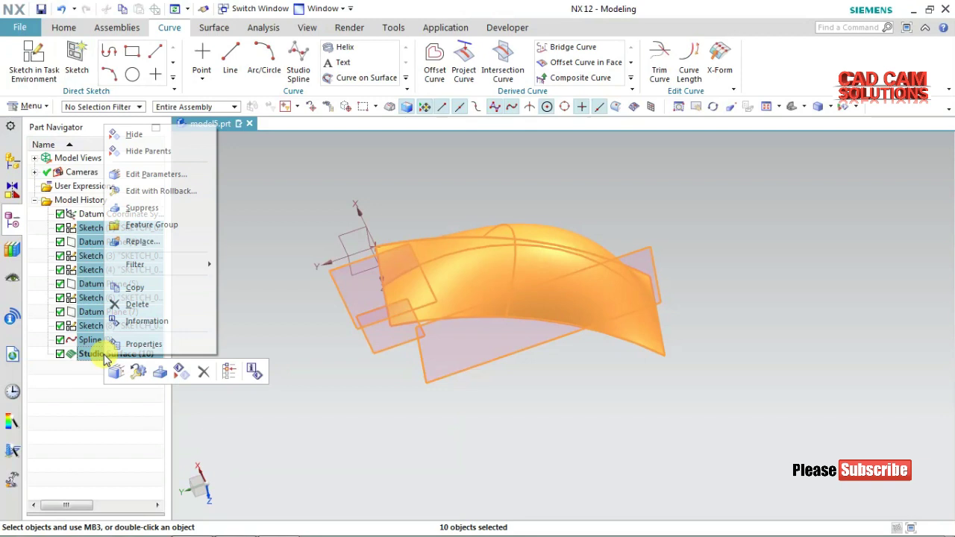
left_click(133, 284)
key("Delete")
middle_click_drag(281, 271, 356, 294)
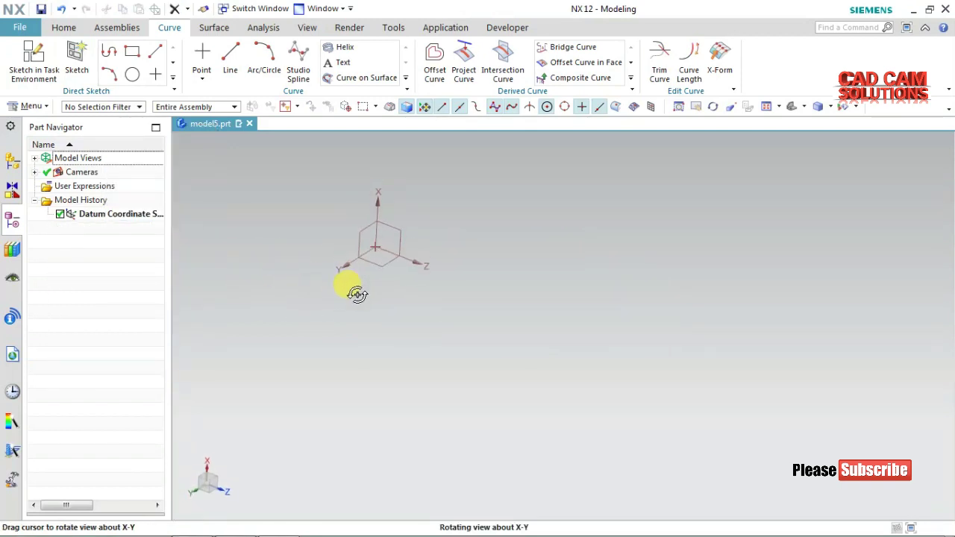
Step: Add three datum planes offset from the XZ plane in 60 mm steps
left_click(60, 30)
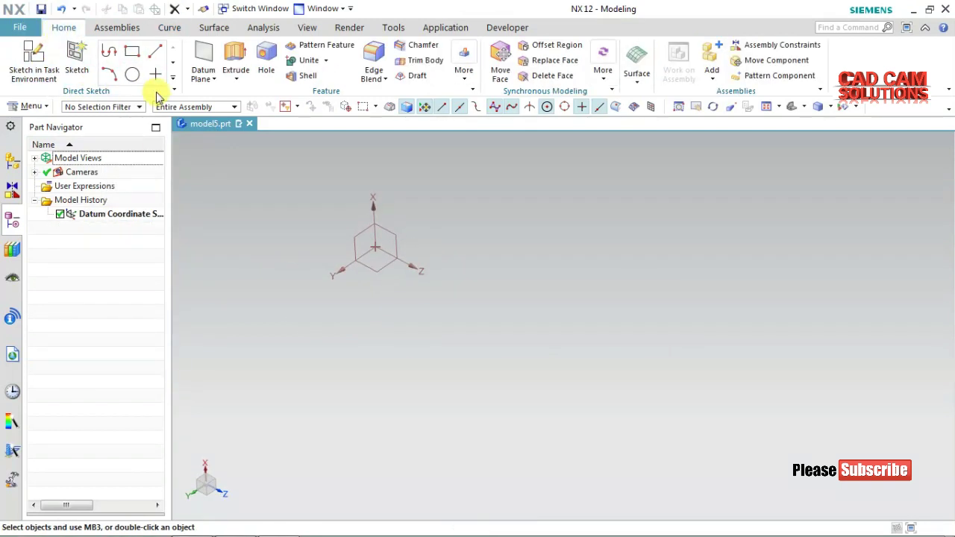
left_click(401, 246)
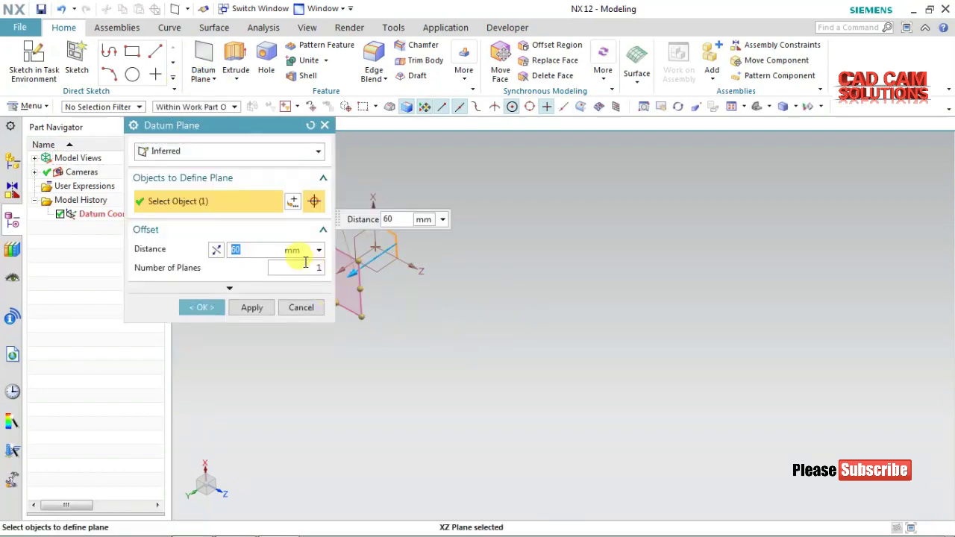
left_click(319, 267)
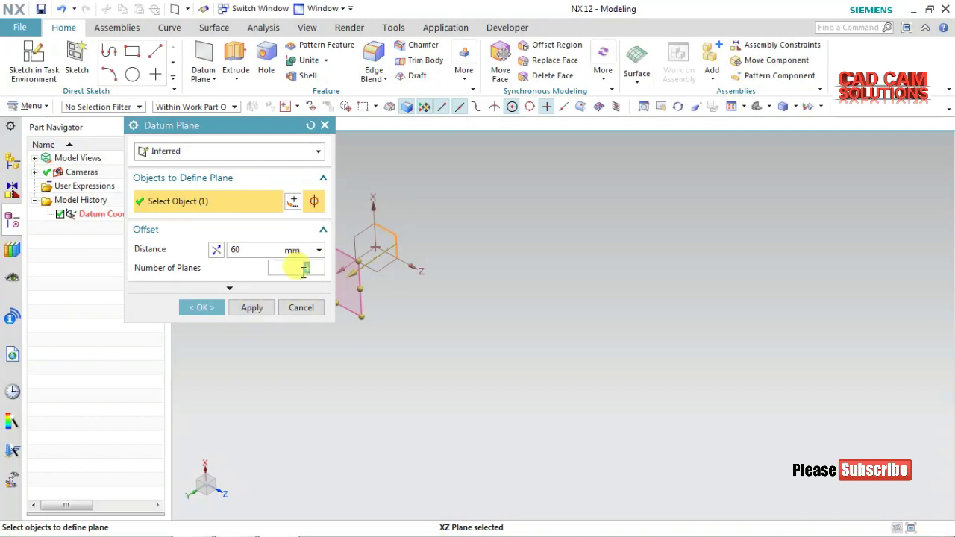
type("3")
left_click(208, 308)
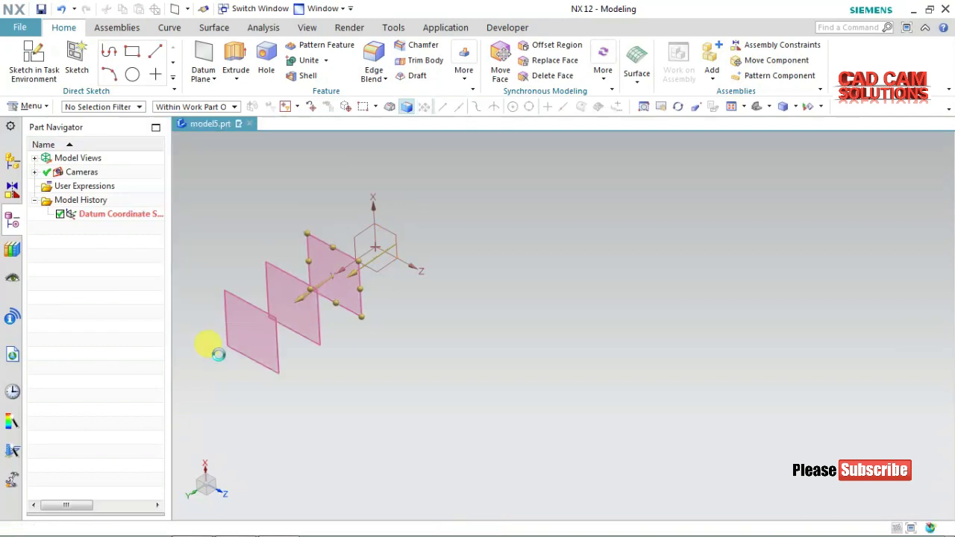
left_click(32, 58)
Step: On the XZ plane, sketch a vertical-then-horizontal line profile from the origin as Sketch (4)
left_click(398, 236)
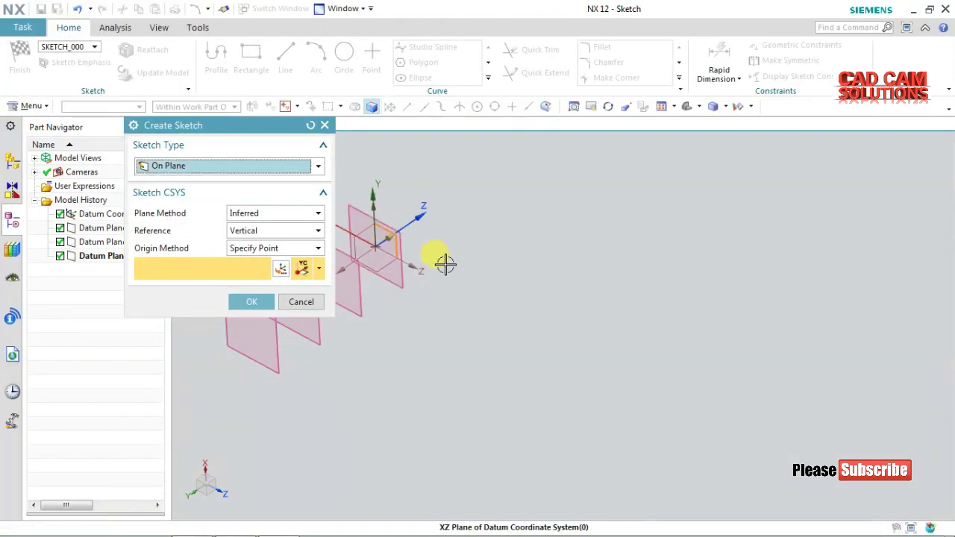
middle_click(486, 283)
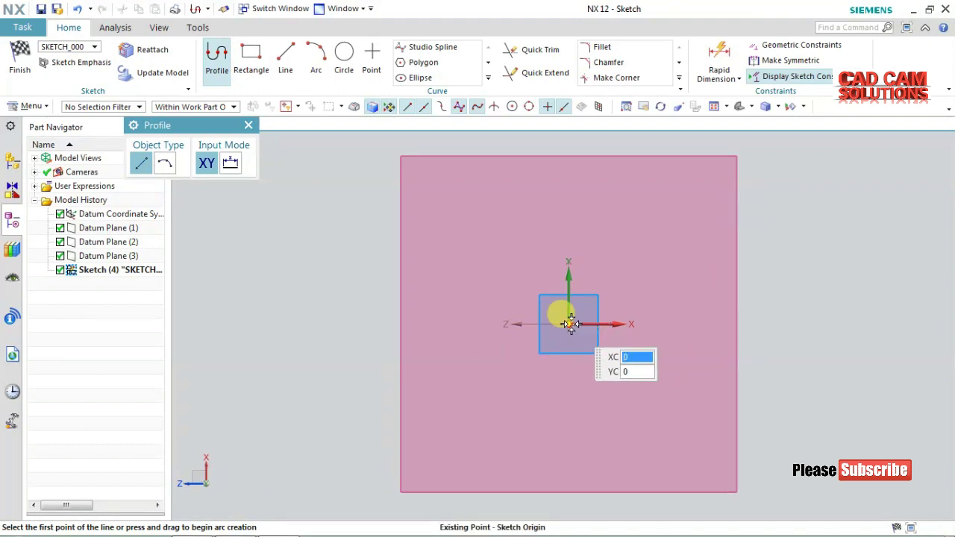
left_click(570, 324)
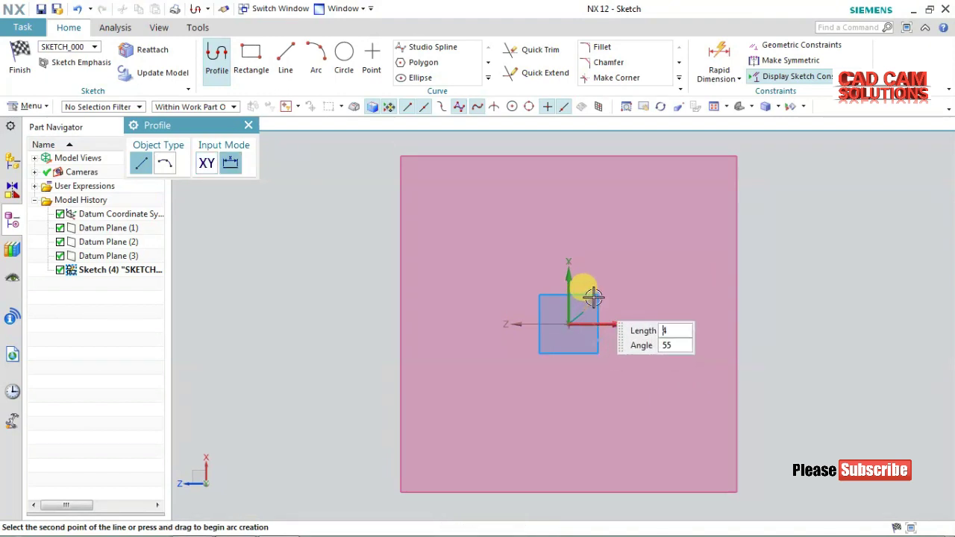
scroll(586, 309, "up", 2)
scroll(588, 307, "up", 1)
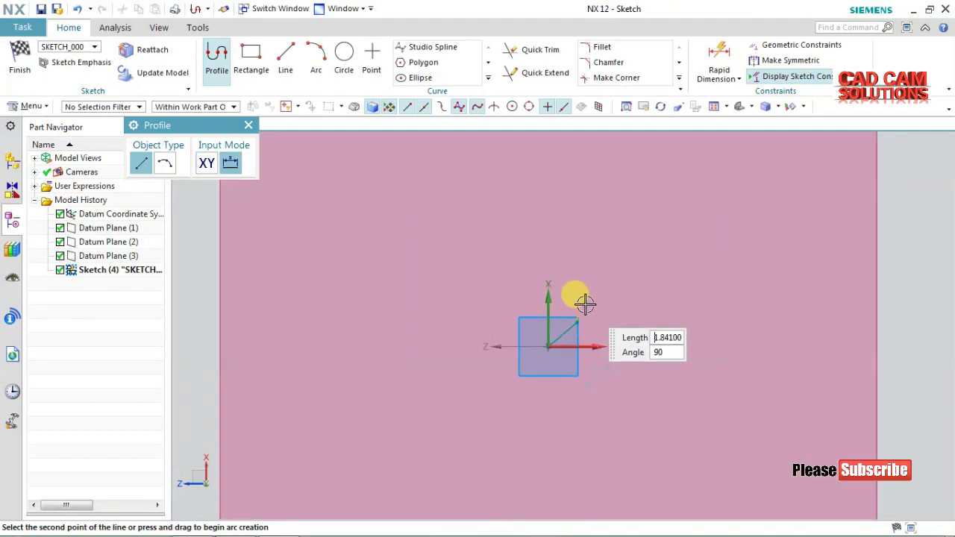
left_click(585, 305)
left_click(643, 306)
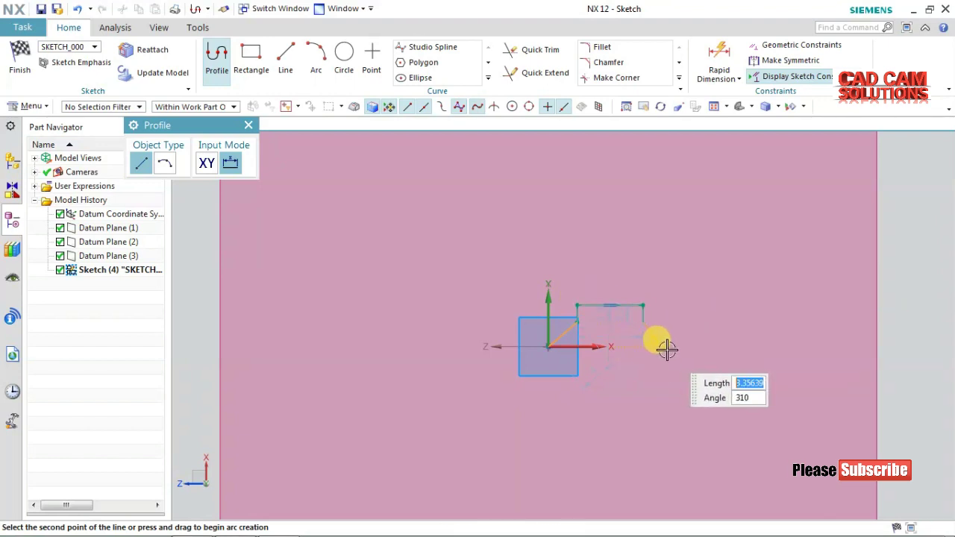
middle_click(728, 332)
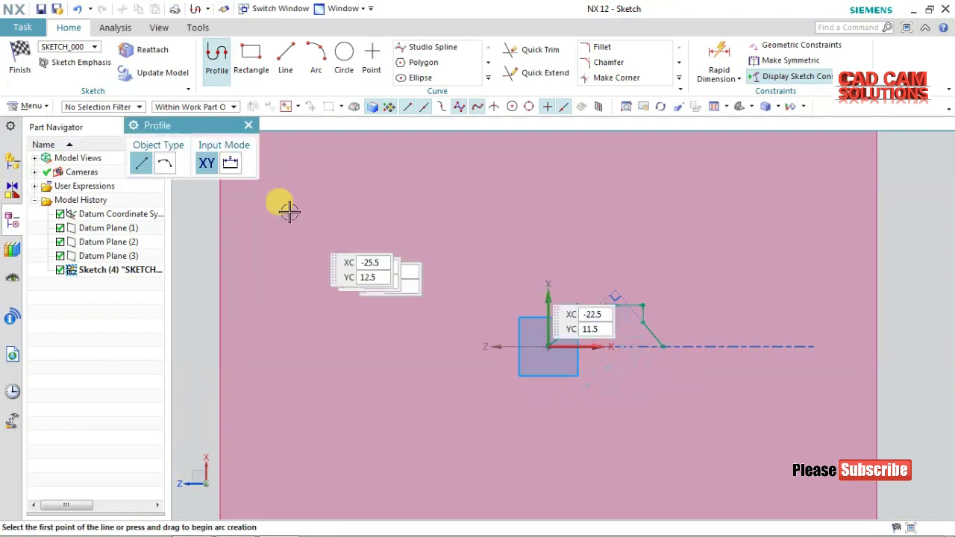
left_click(22, 67)
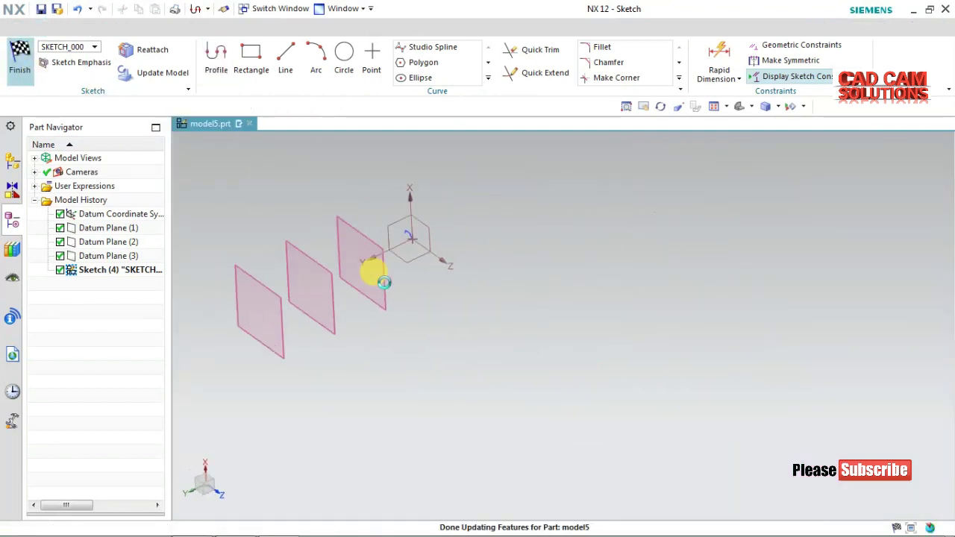
left_click(34, 60)
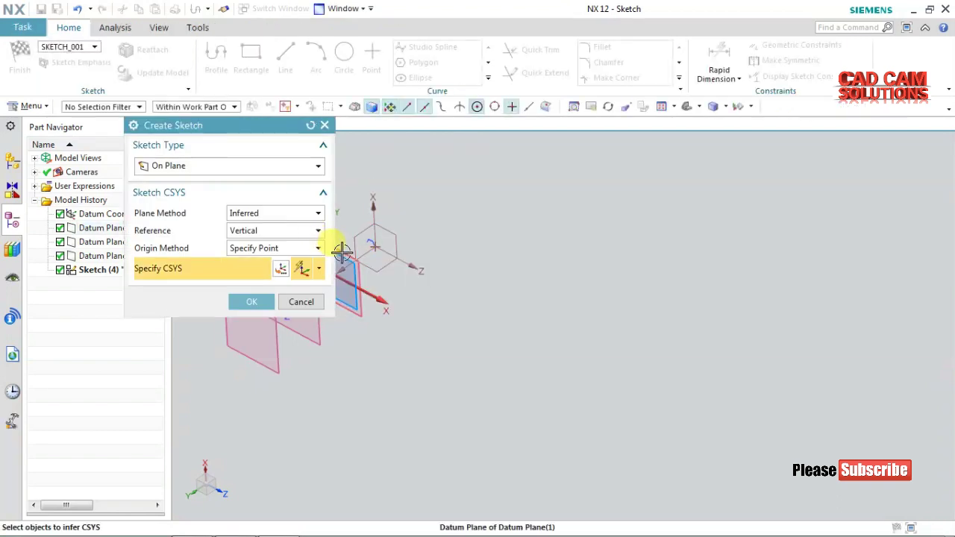
Step: Sketch a three-line zigzag from the origin on Datum Plane (1), first line 8 long, as Sketch (5)
left_click(341, 251)
middle_click(440, 287)
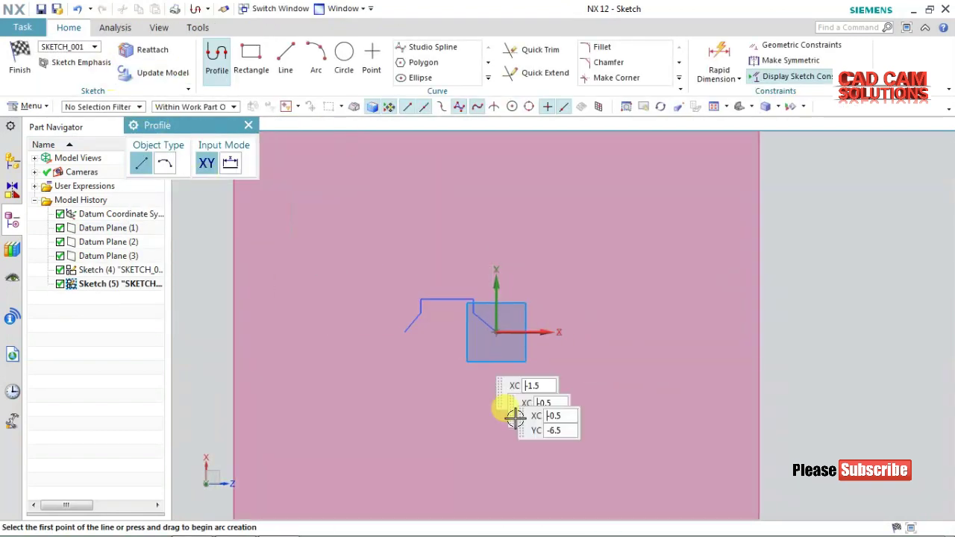
left_click(497, 332)
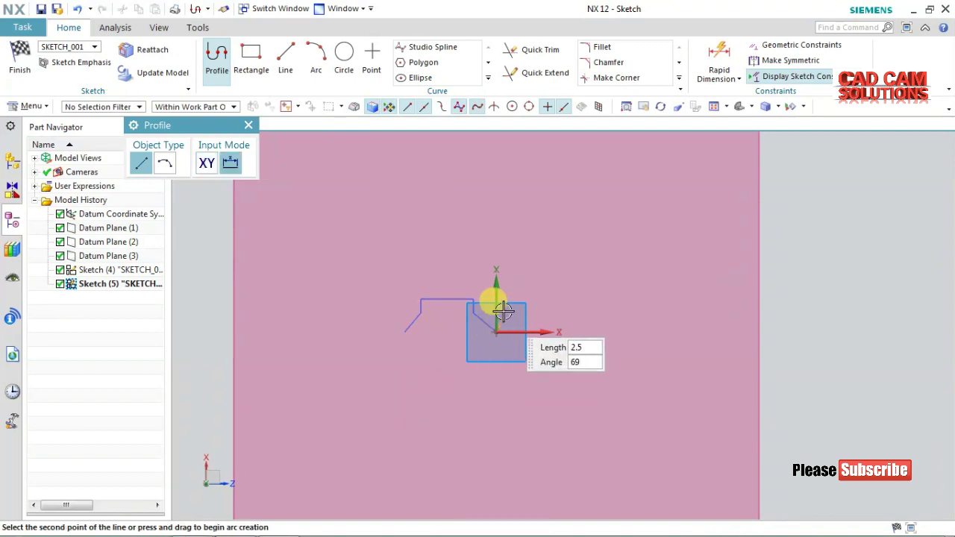
left_click(470, 278)
left_click(421, 277)
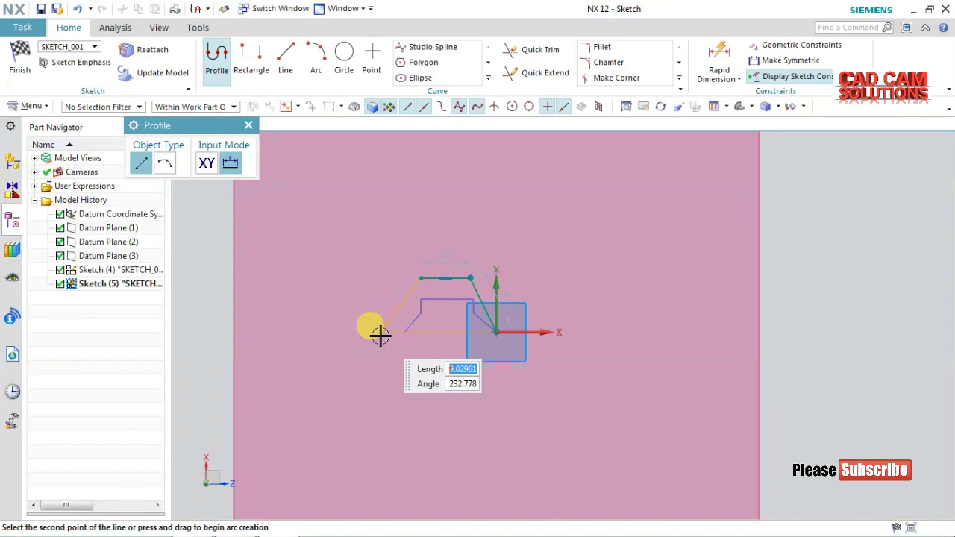
left_click(20, 63)
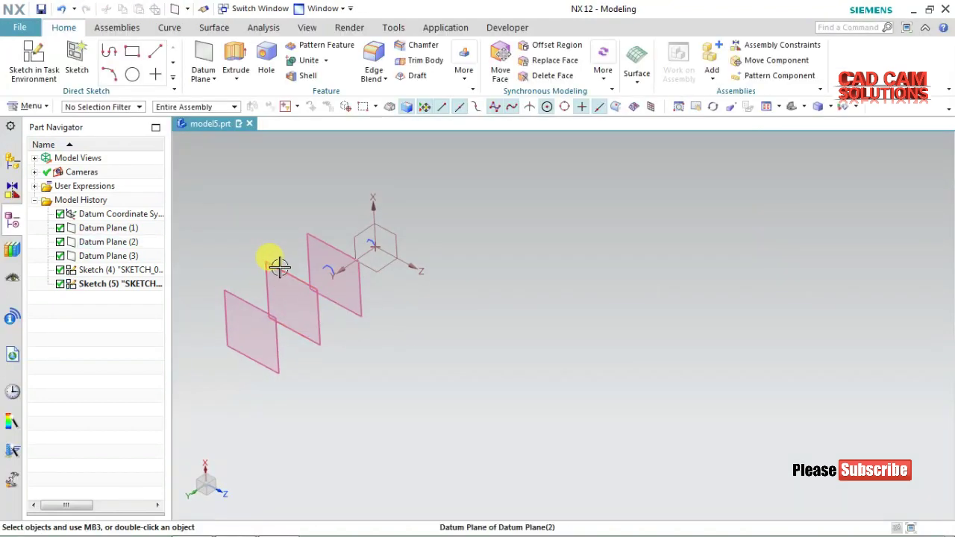
left_click(279, 267)
left_click(34, 60)
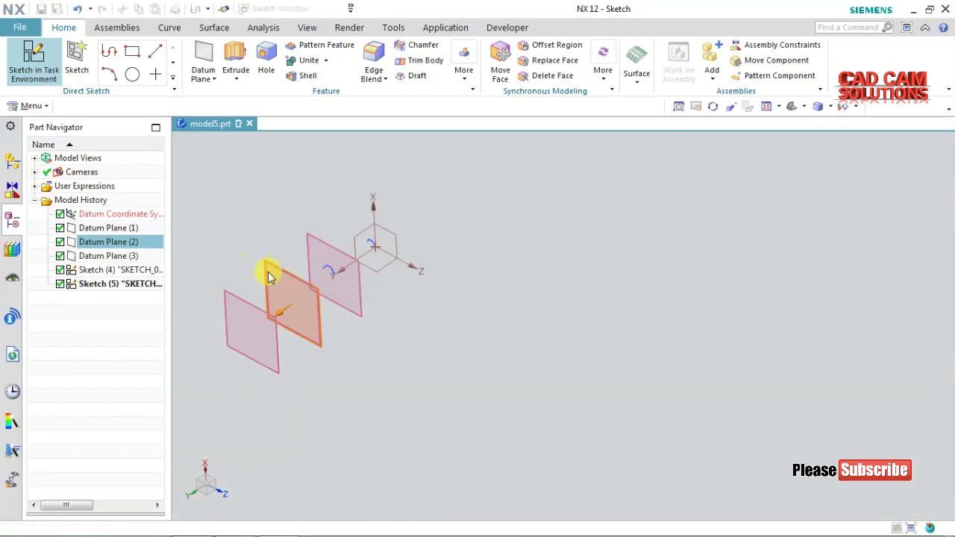
Step: Open a sketch on Datum Plane (2) with the profile starting at the Sketch Origin
left_click(298, 383)
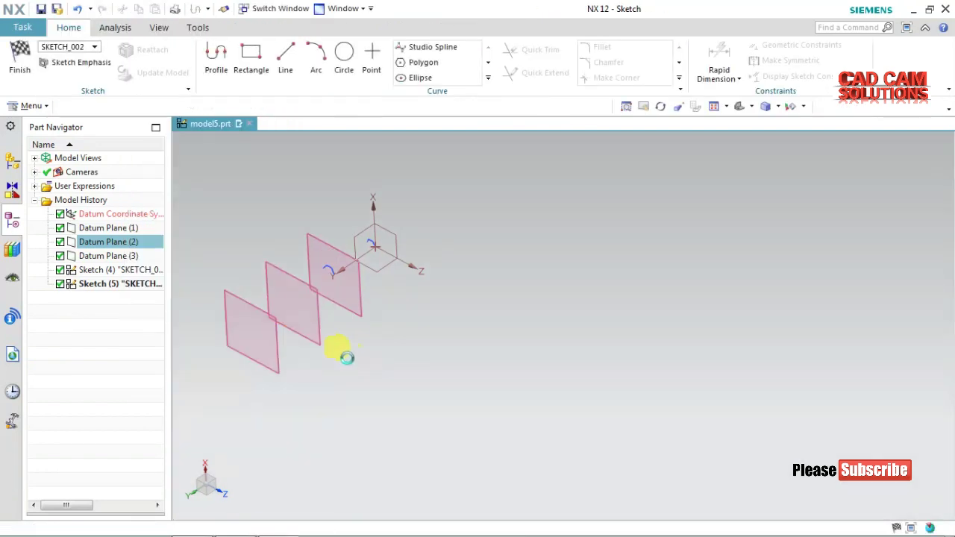
left_click(33, 64)
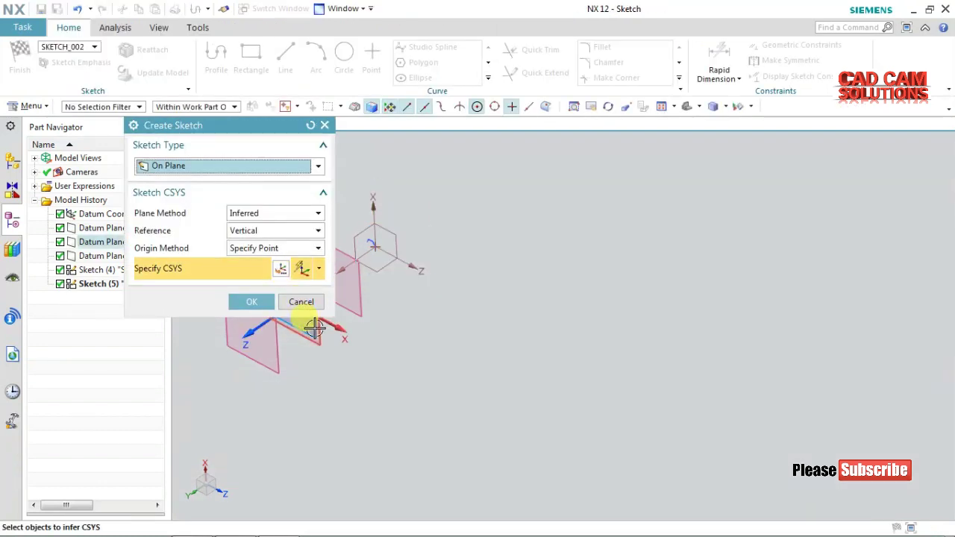
left_click(298, 333)
middle_click(373, 349)
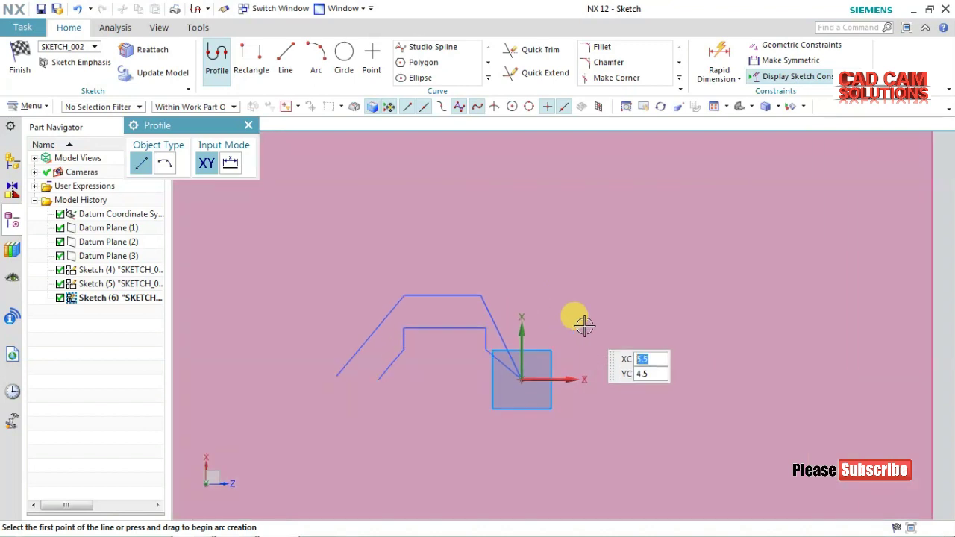
left_click(527, 381)
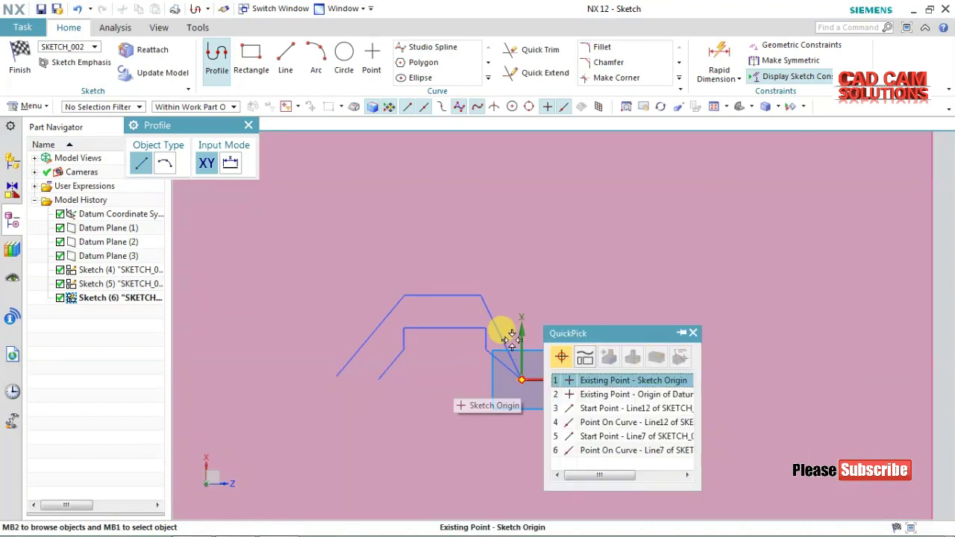
left_click(588, 381)
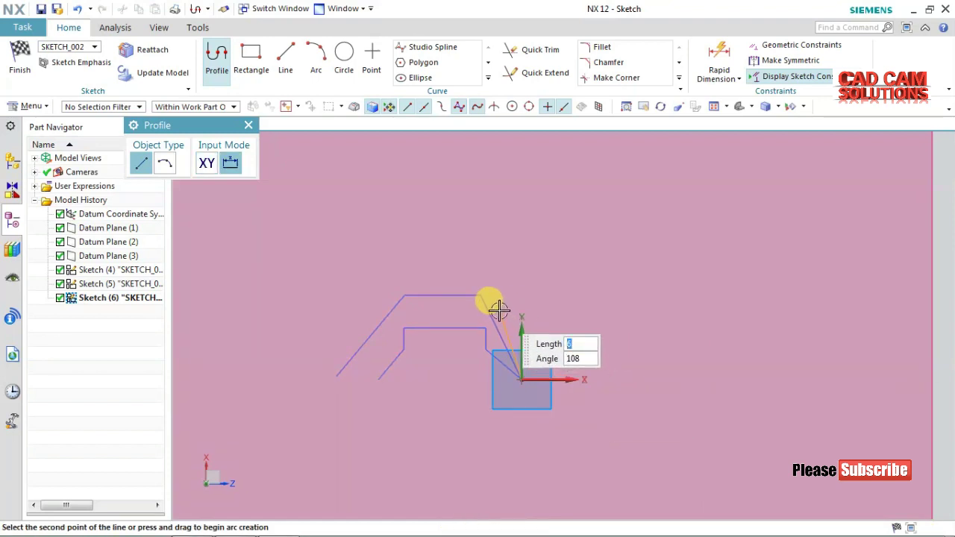
Step: Draw the stepped zigzag profile, first slanted line 9.5 long, and finish Sketch (6)
type("9.5")
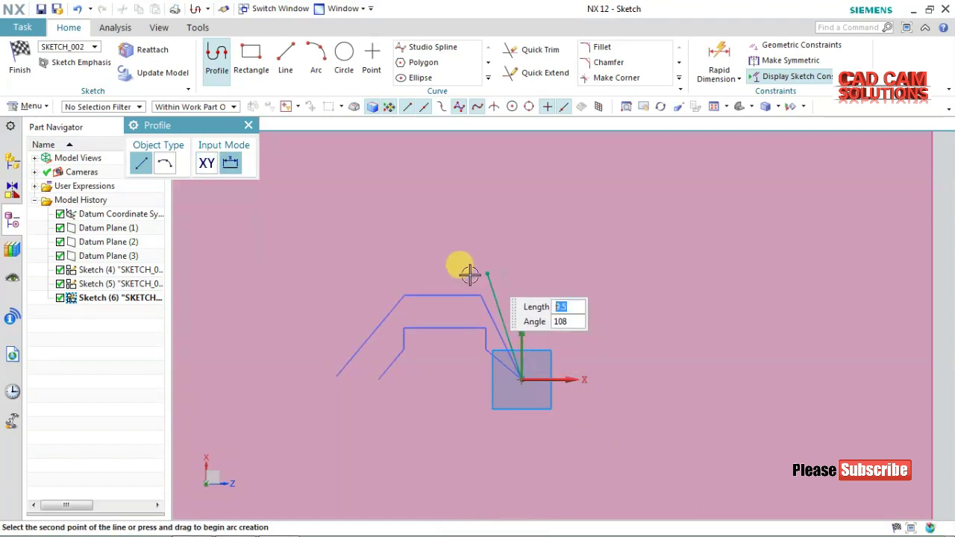
left_click(470, 275)
left_click(464, 275)
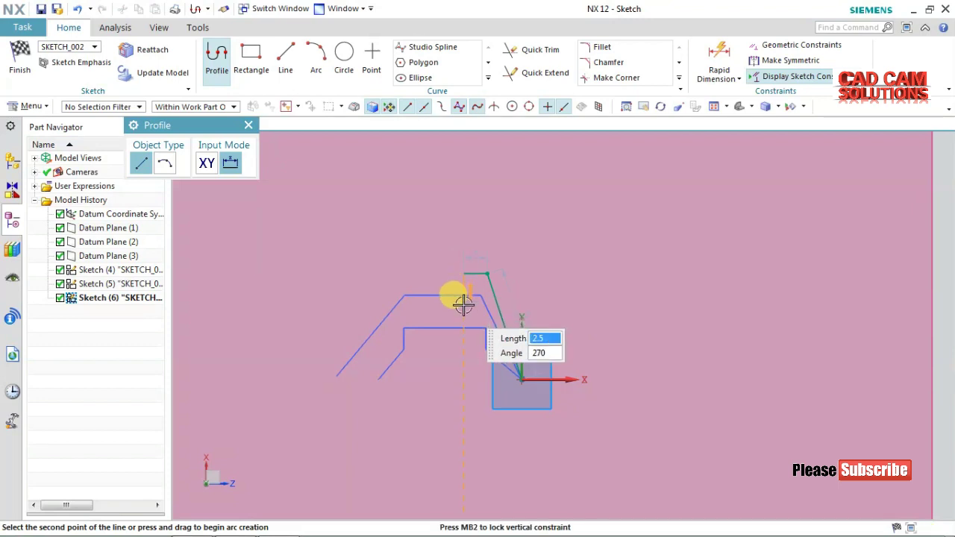
left_click(464, 303)
left_click(421, 302)
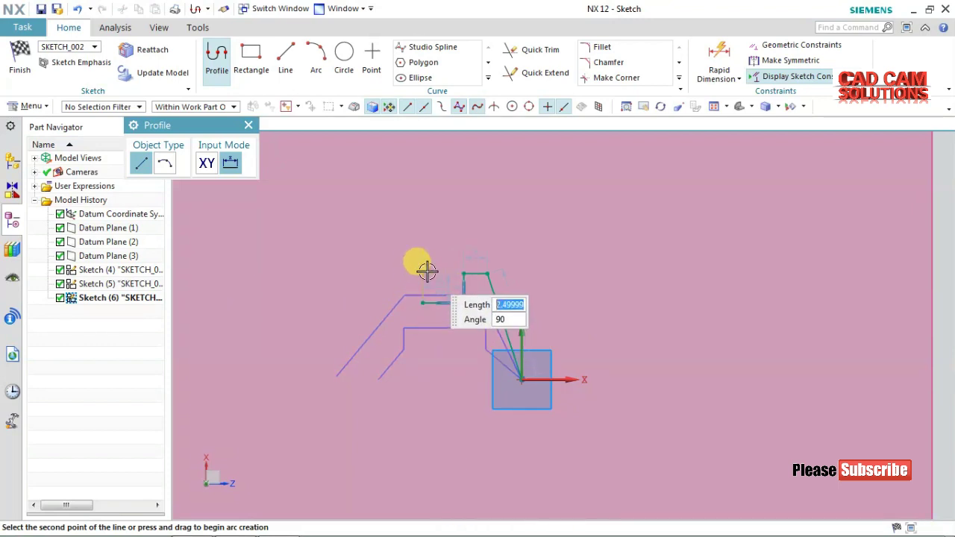
left_click(422, 274)
left_click(400, 274)
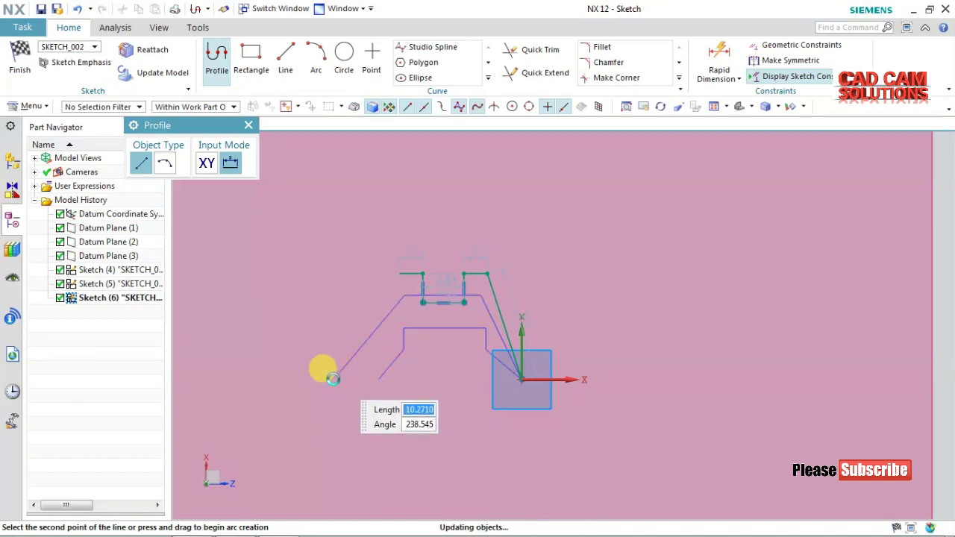
left_click(333, 379)
left_click(16, 70)
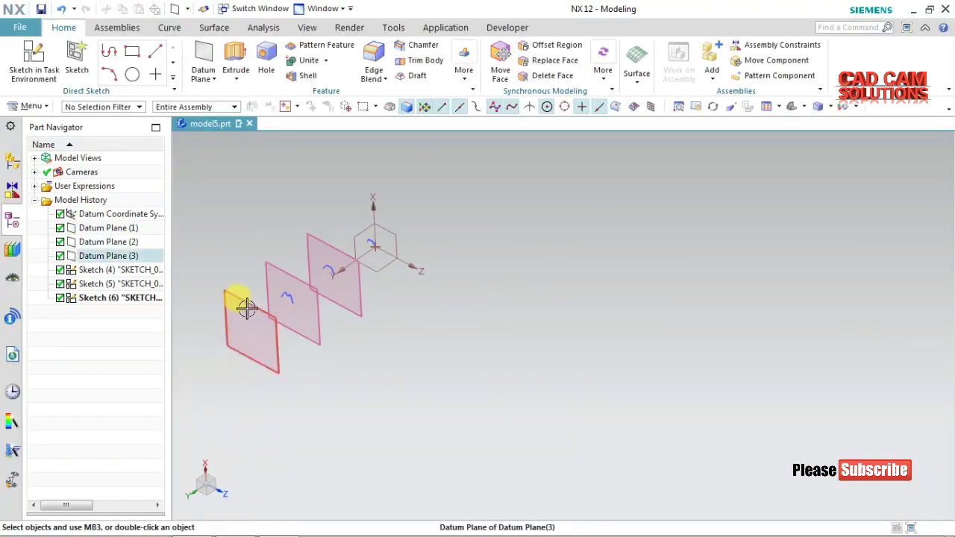
Step: Delete Datum Plane (3)
left_click(247, 303)
right_click(247, 301)
left_click(256, 292)
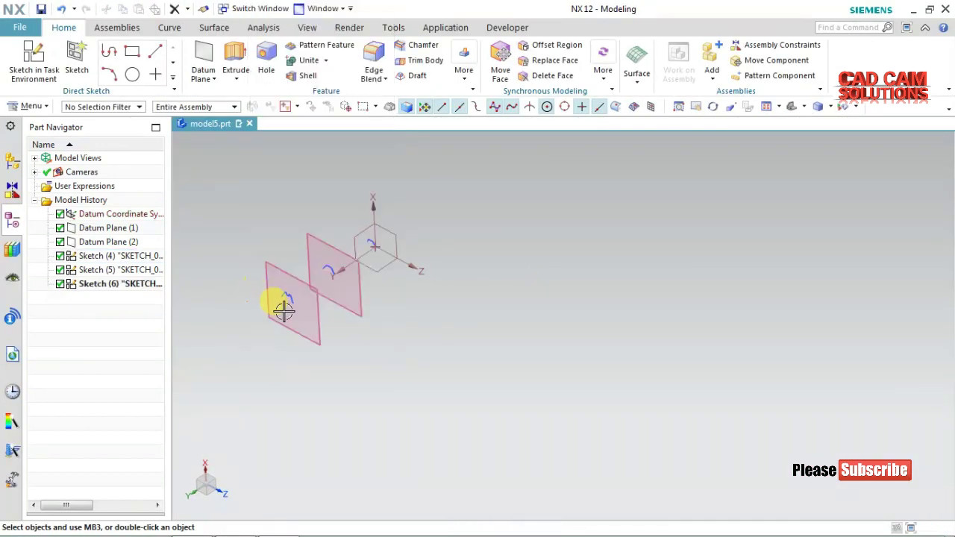
left_click(361, 290)
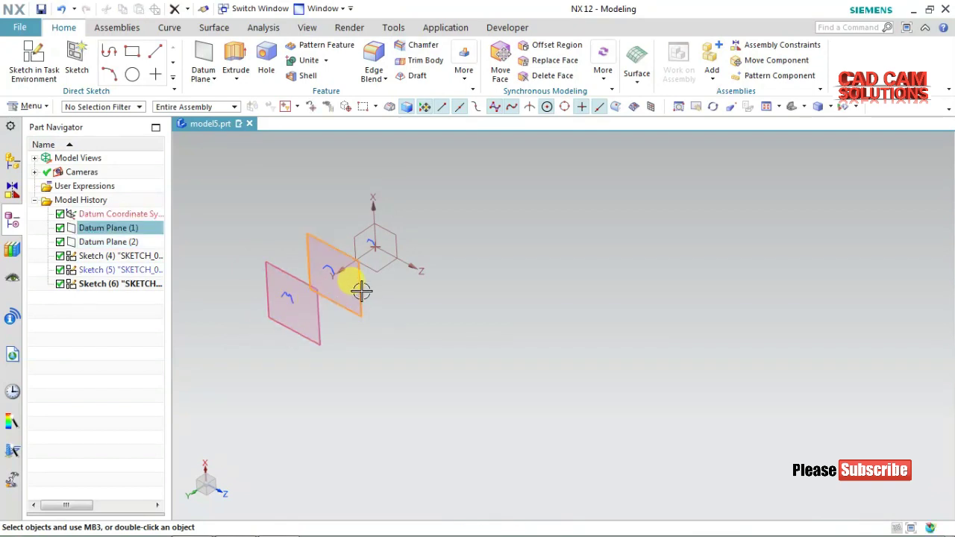
Step: Change Datum Plane (1)'s offset distance to 30 mm
key("Delete")
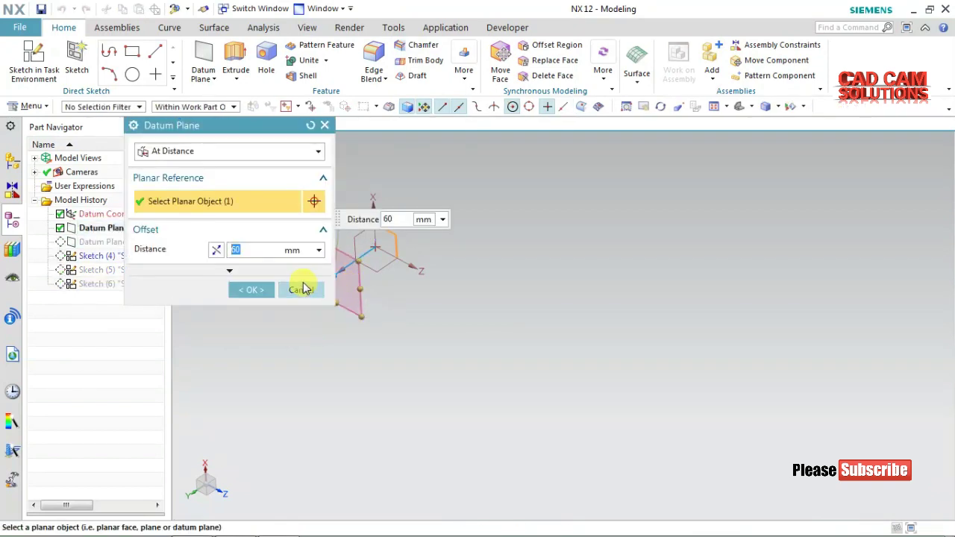
type("30")
left_click(301, 290)
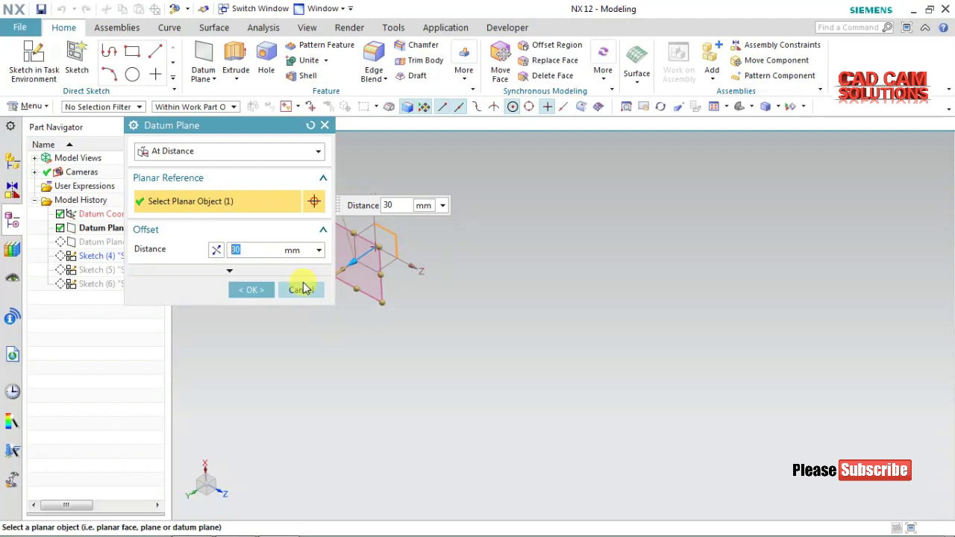
left_click(270, 289)
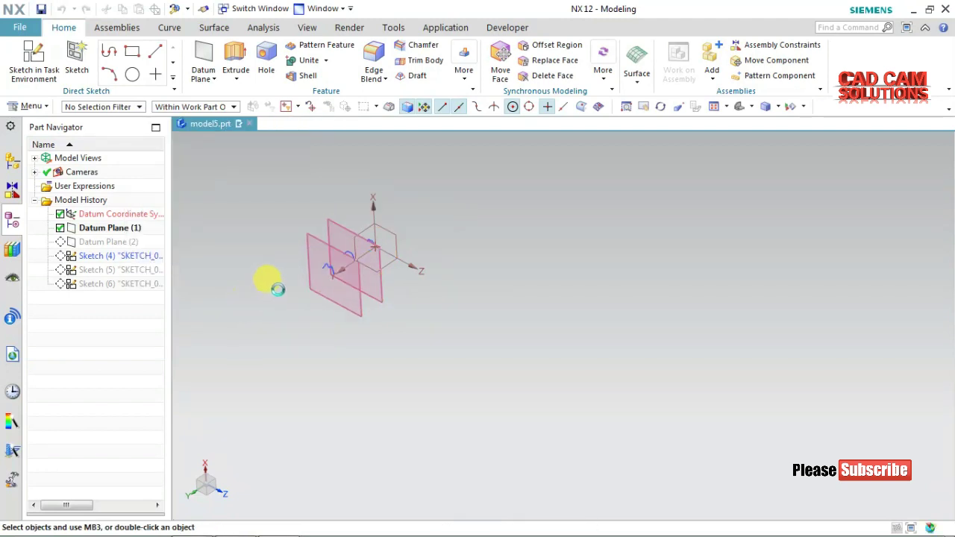
scroll(302, 250, "up", 3)
scroll(329, 244, "up", 3)
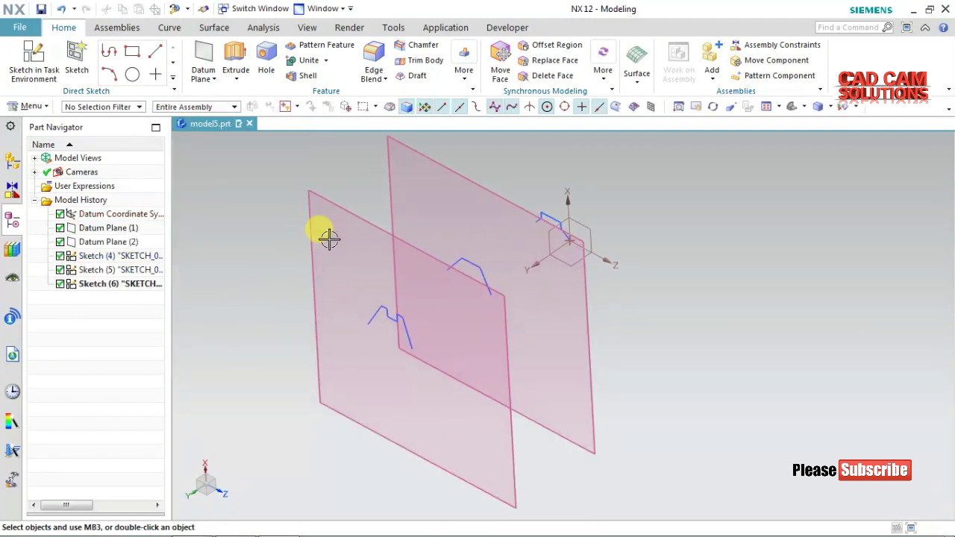
mouse_move(664, 341)
middle_mouse_down()
mouse_move(665, 320)
mouse_move(646, 330)
middle_mouse_up()
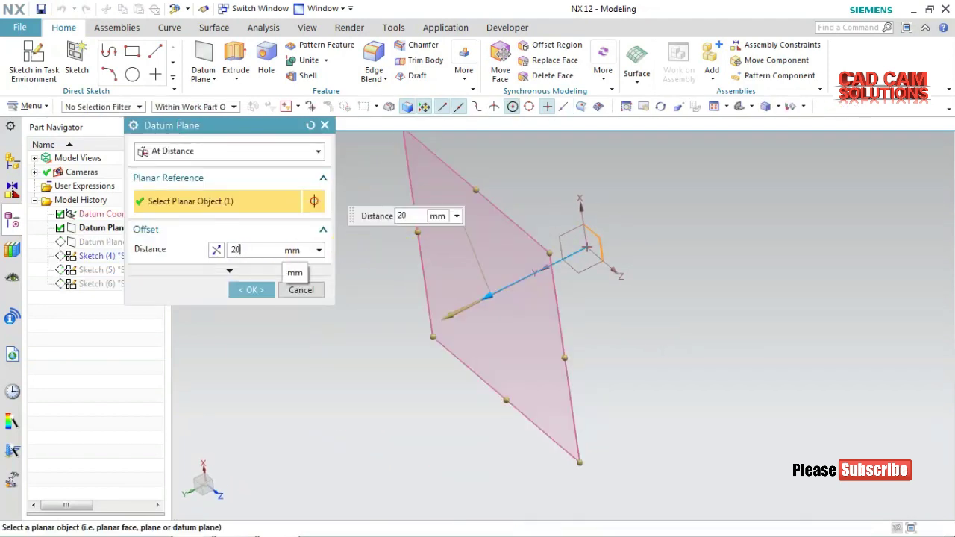
Step: Re-edit Datum Plane (1) so its offset is 20 mm
left_click(284, 253)
left_click(251, 290)
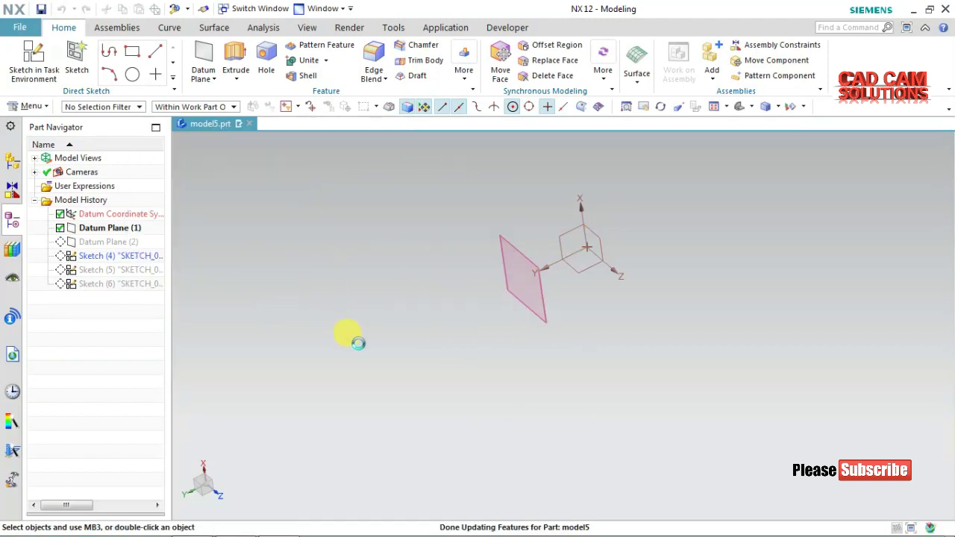
middle_click_drag(582, 340, 586, 335)
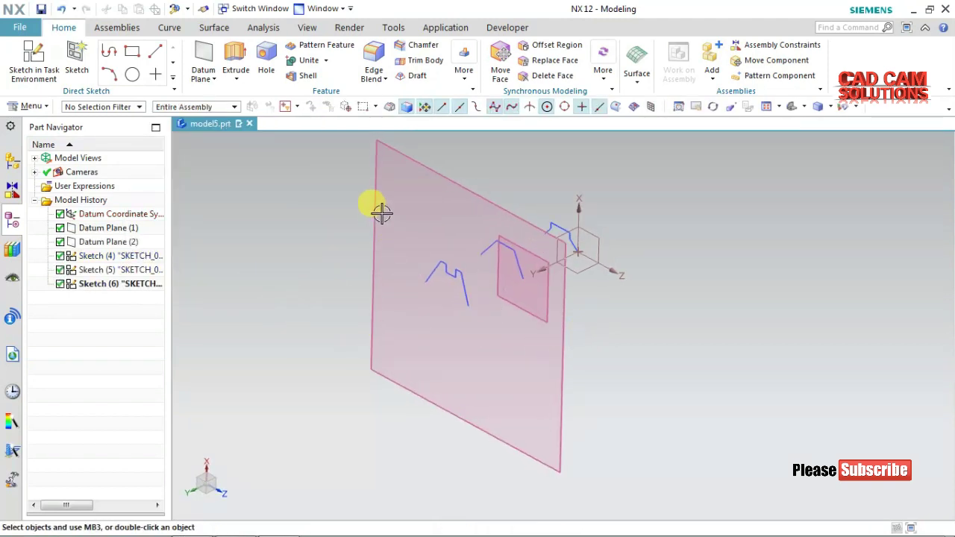
left_click(128, 249)
Step: Hide Datum Planes (1) and (2) and fit the view to the sketches
right_click(128, 249)
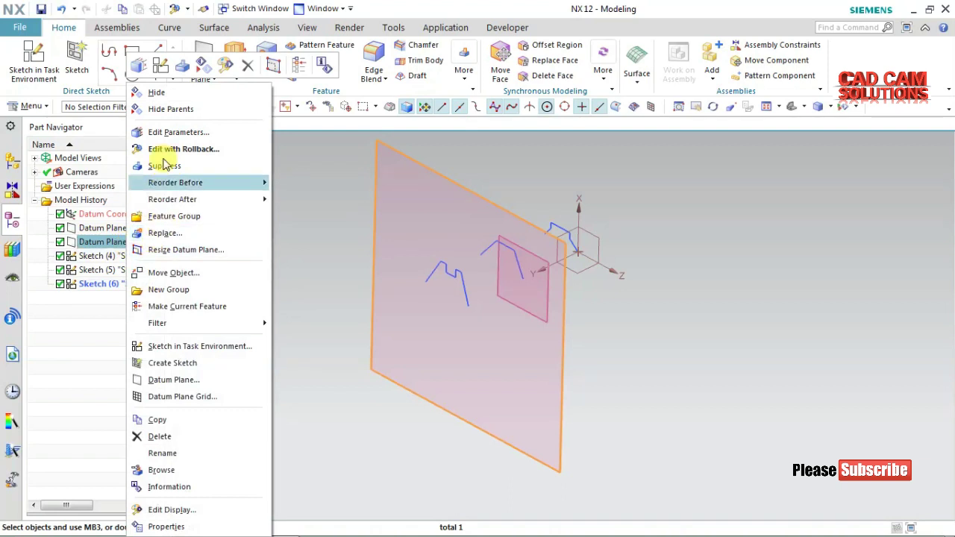
left_click(186, 98)
right_click(117, 228)
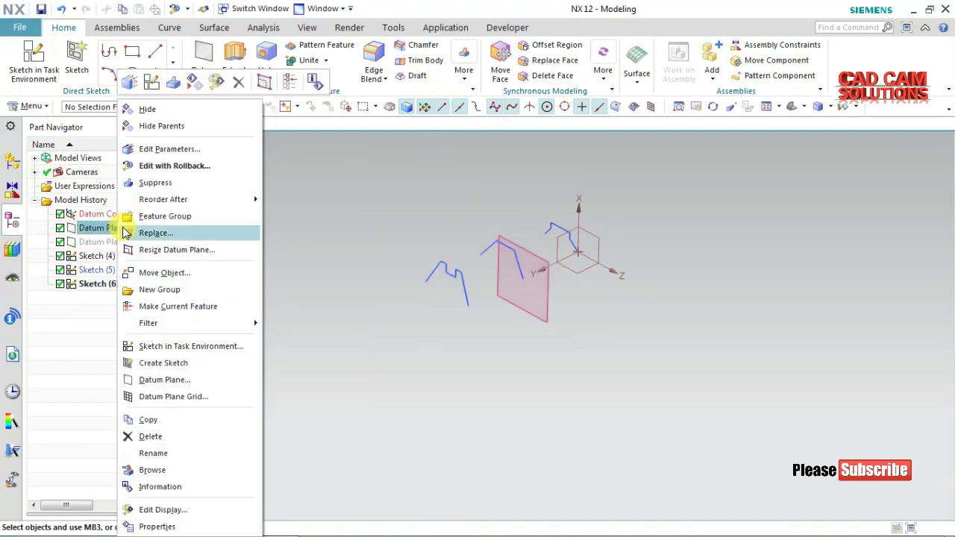
left_click(157, 126)
key("ctrl+f")
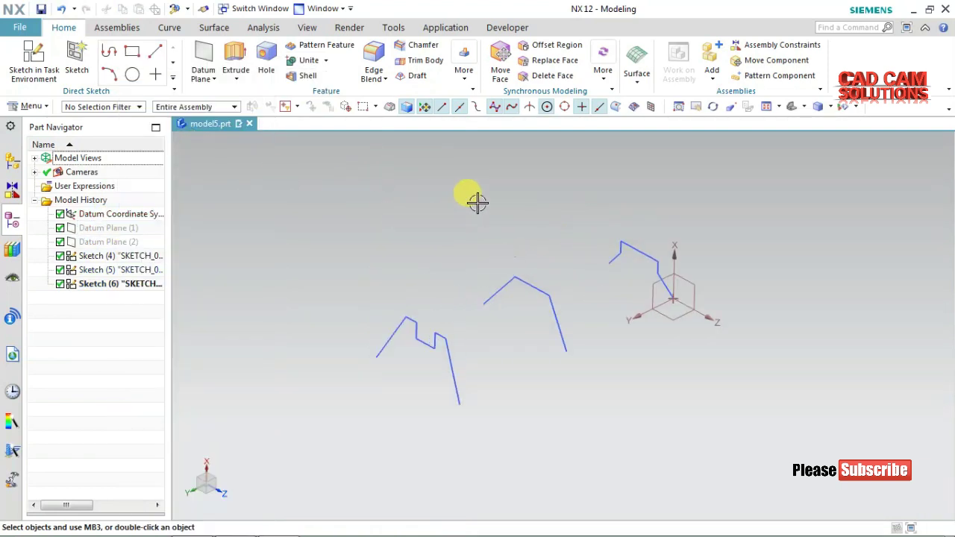
Step: Start a Studio Surface from the Insert menu and pick the first profile
left_click(33, 106)
mouse_move(37, 174)
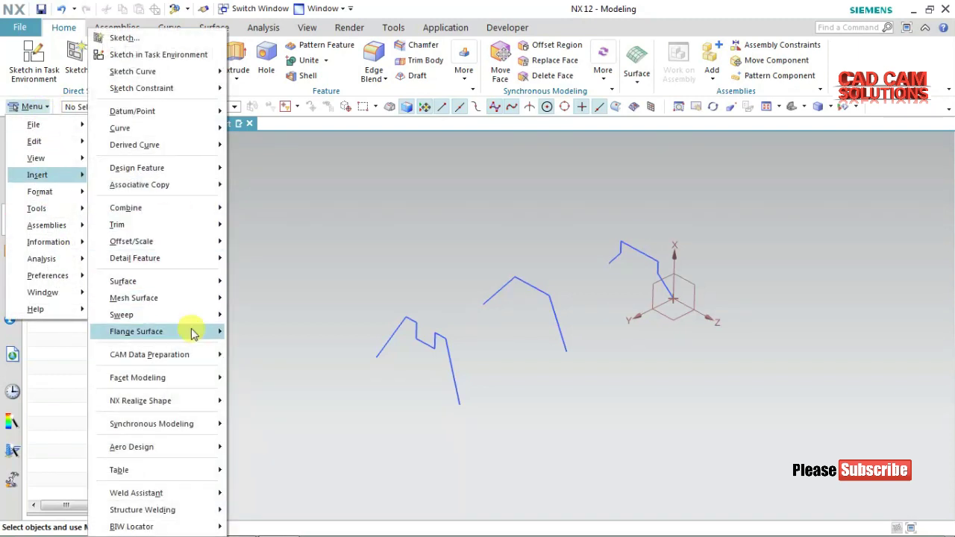
mouse_move(134, 298)
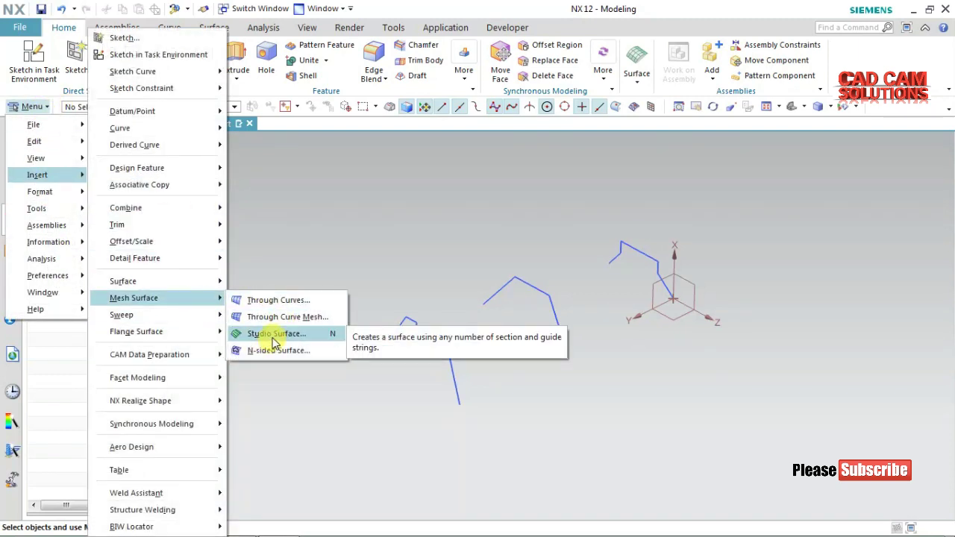
left_click(274, 335)
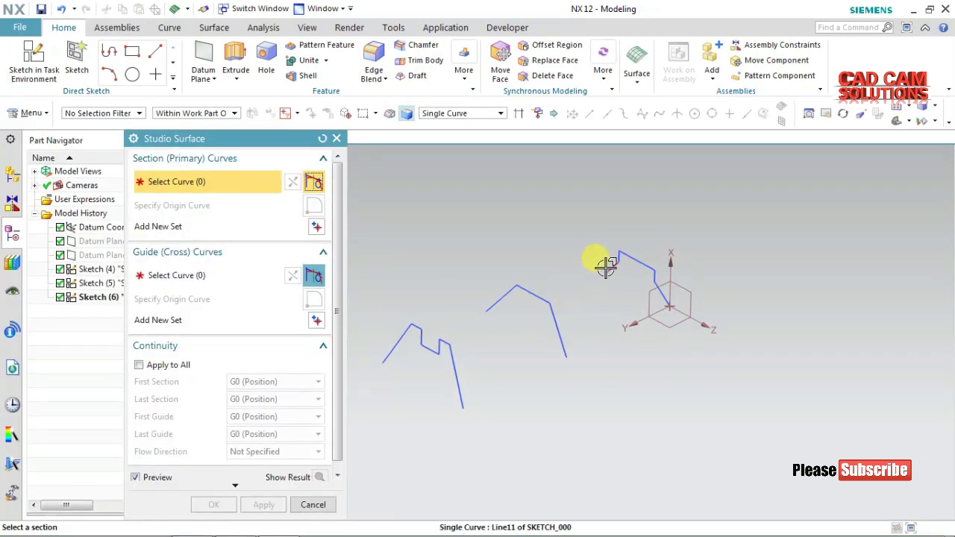
left_click(605, 267)
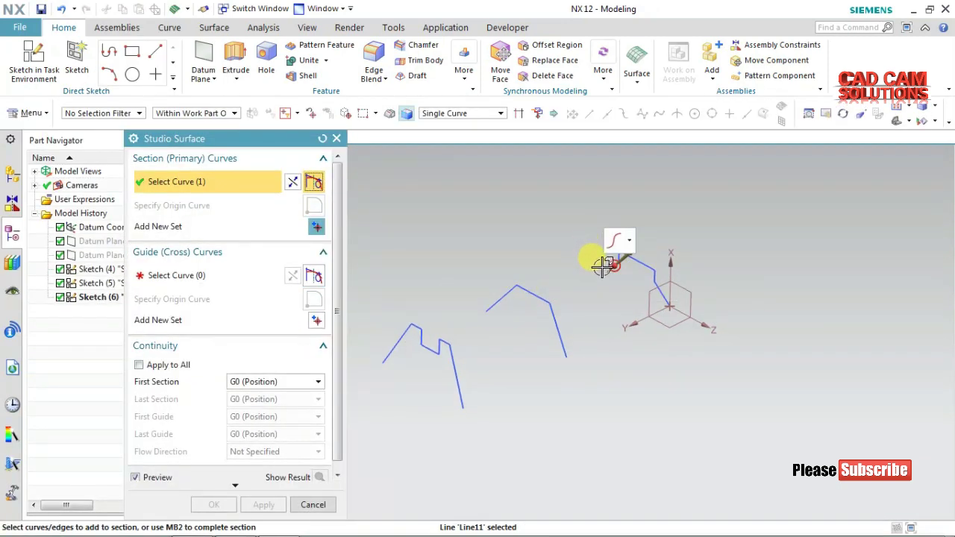
Step: Take the first zigzag profile chain as the first section set
scroll(603, 266, "down", 3)
left_click(626, 242)
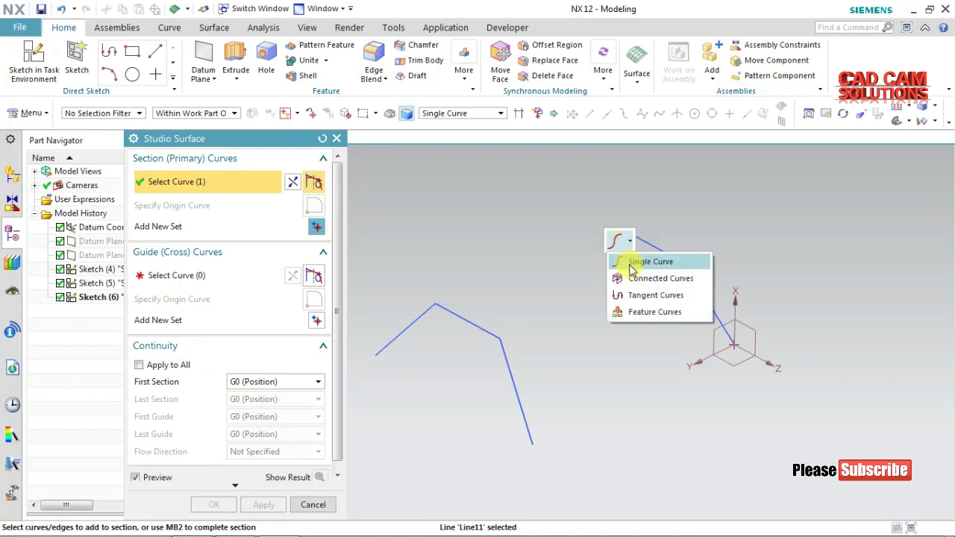
left_click(638, 276)
scroll(604, 304, "up", 2)
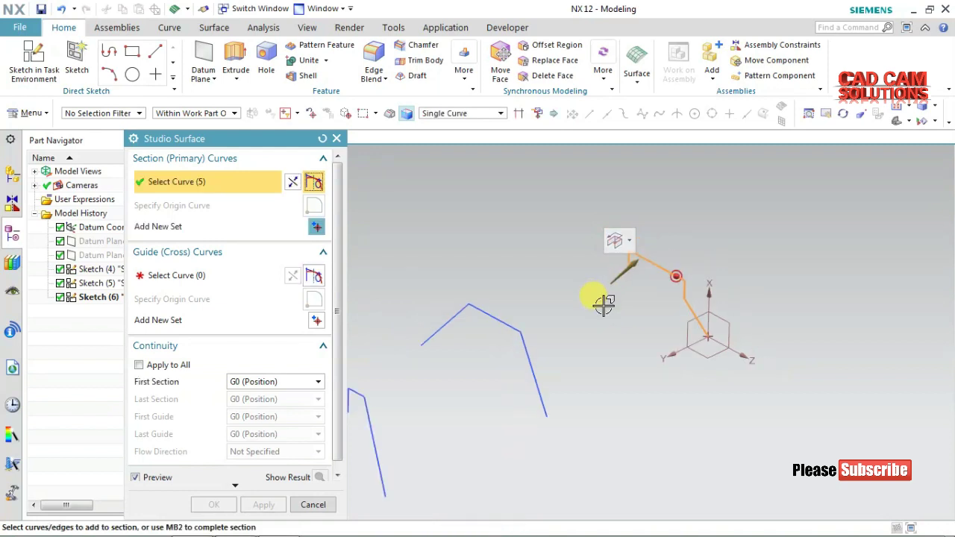
middle_click(516, 248)
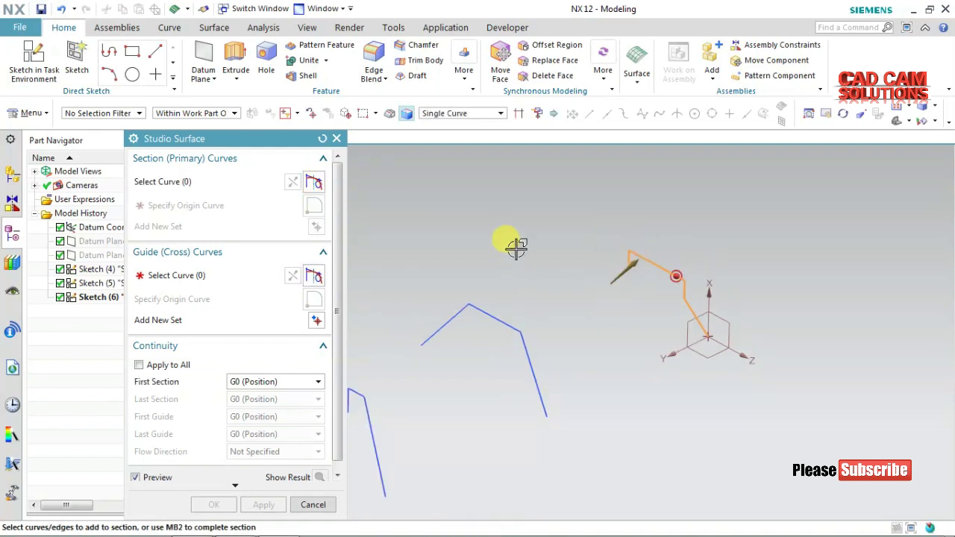
Step: Add the second zigzag profile as a section using the Connected Curves rule
left_click(432, 331)
left_click(463, 306)
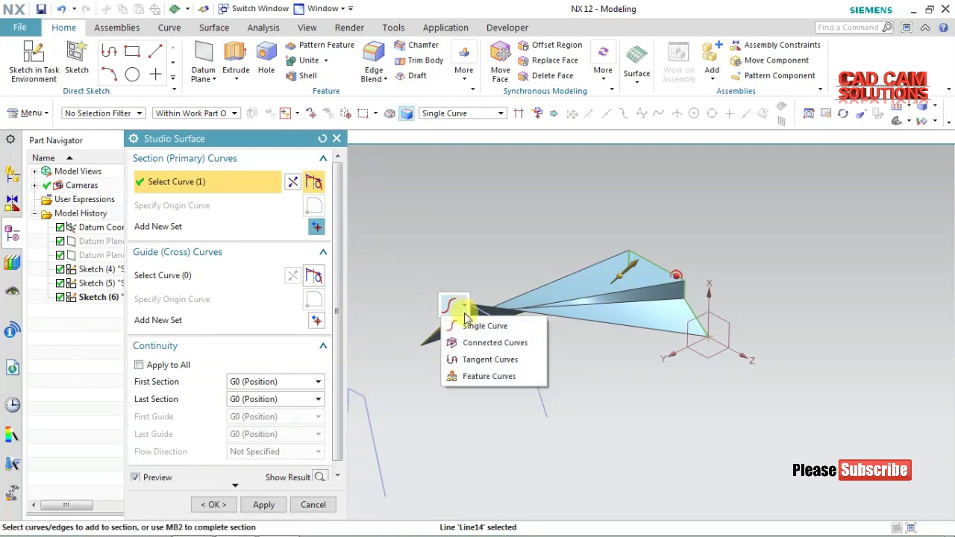
left_click(486, 349)
left_click(462, 363)
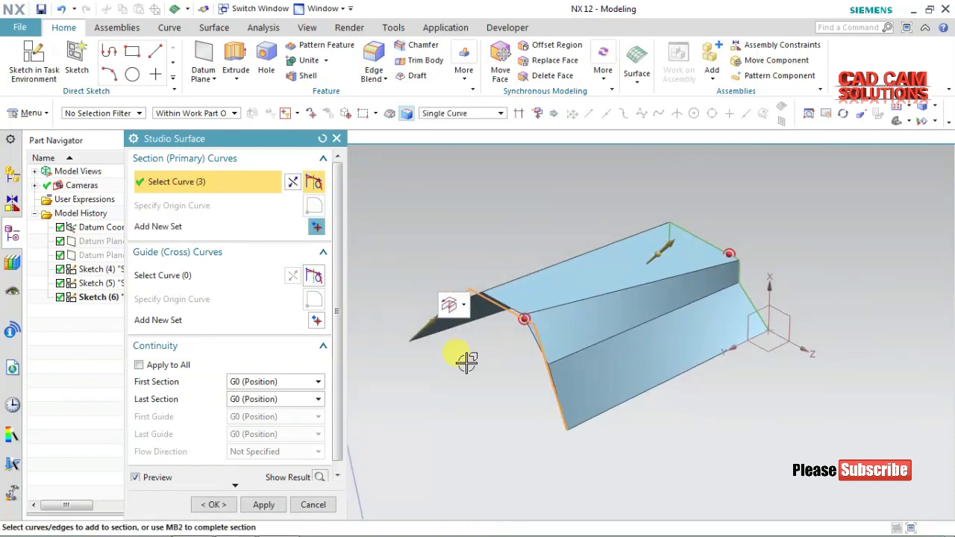
scroll(460, 393, "down", 2)
middle_click_drag(445, 375, 492, 288, "shift")
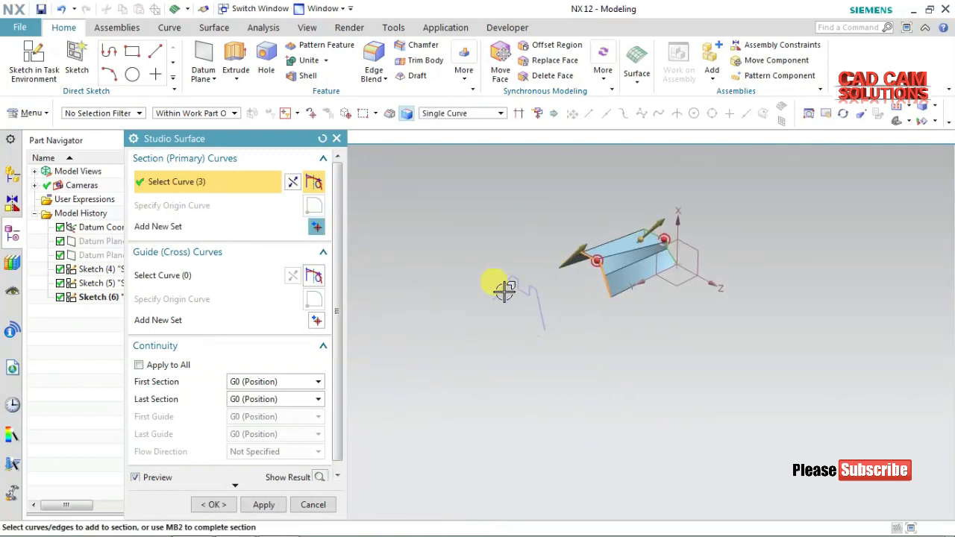
middle_click(494, 259)
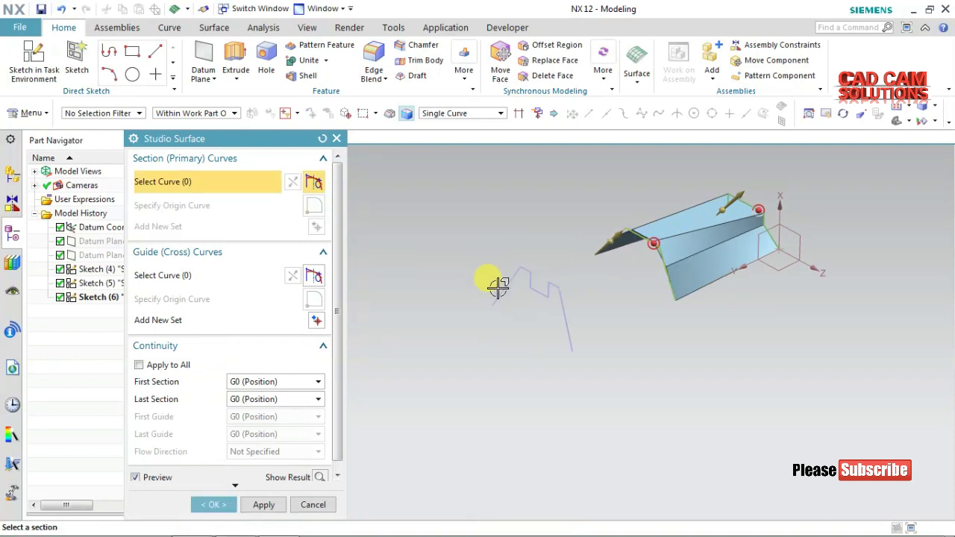
Step: Add the third zigzag profile as a connected-curve section and check the lofted preview
left_click(498, 287)
left_click(528, 274)
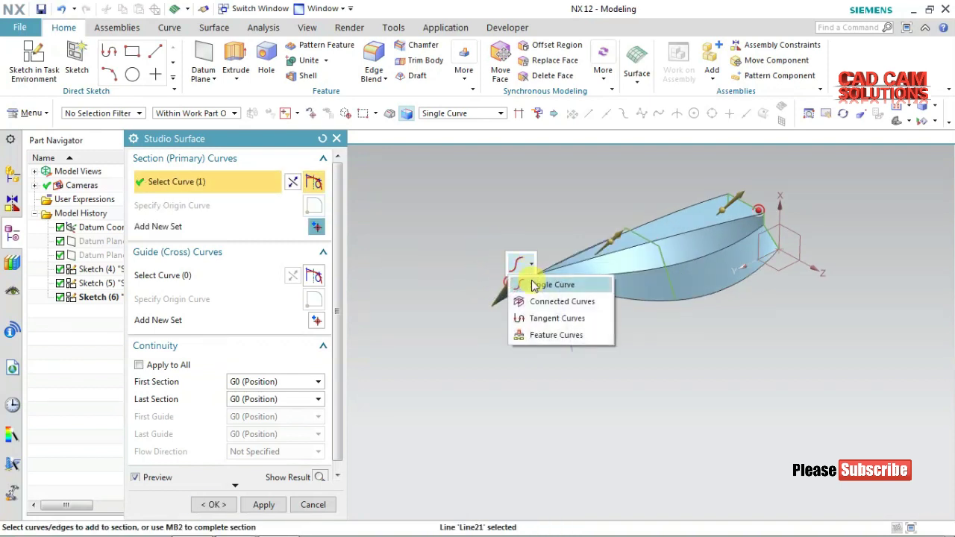
left_click(545, 302)
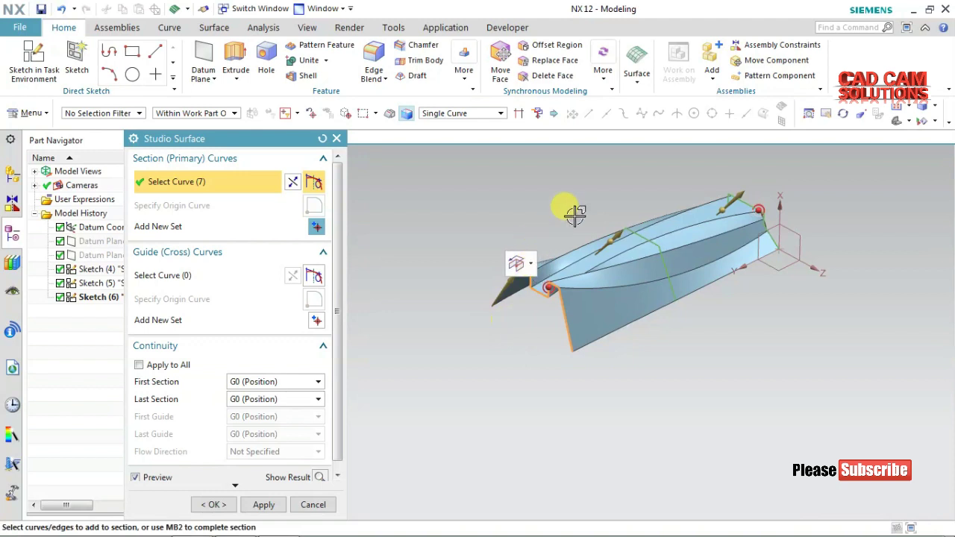
mouse_move(566, 290)
middle_mouse_down("shift")
mouse_move(599, 300)
mouse_move(465, 298)
middle_mouse_up("shift")
mouse_move(497, 256)
middle_mouse_down()
mouse_move(518, 273)
mouse_move(491, 271)
middle_mouse_up()
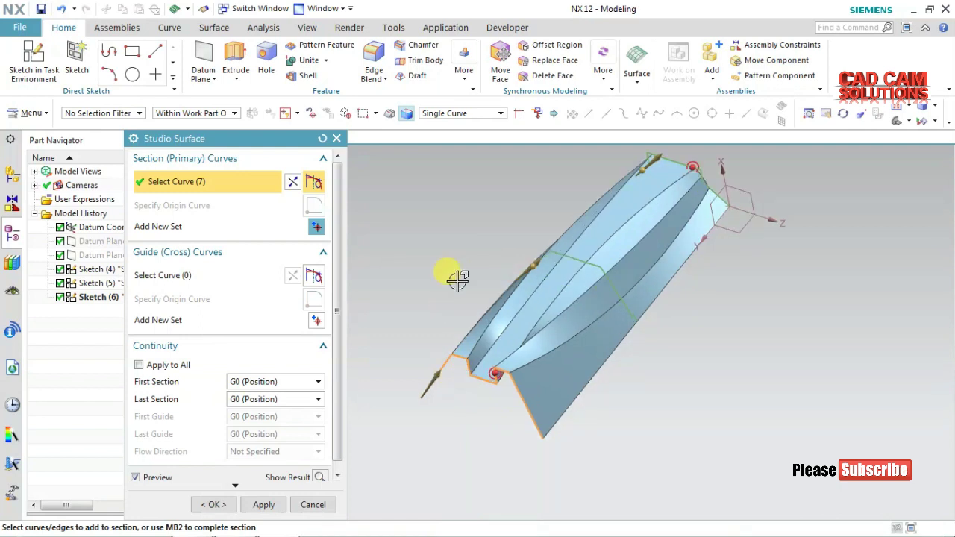
Step: Under Output Surface Options, change Alignment from Parameter to By Points
middle_click_drag(458, 279, 408, 273)
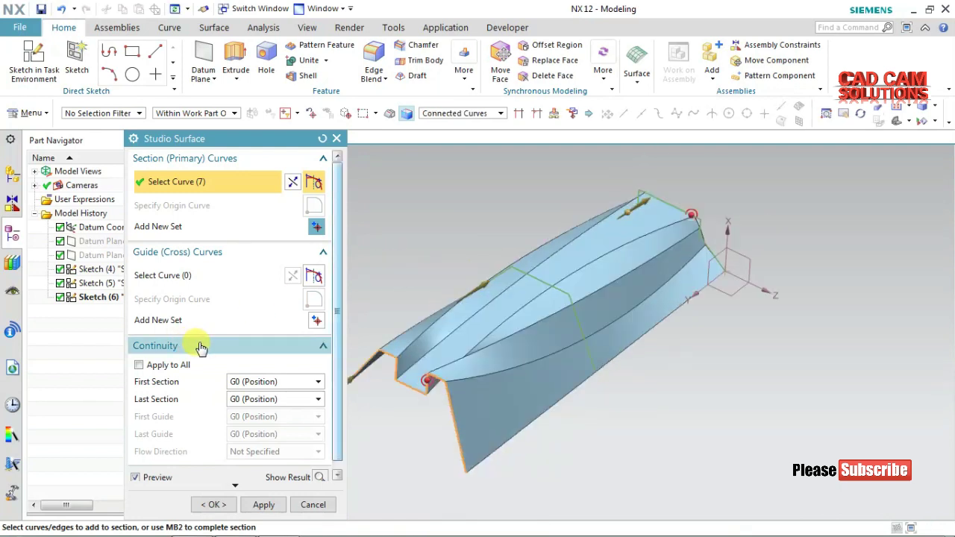
scroll(336, 291, "down", 1)
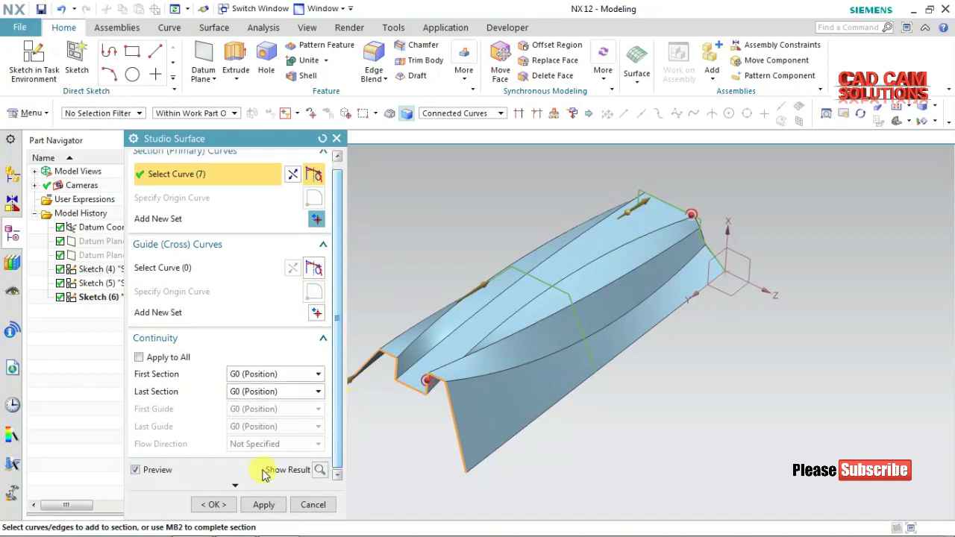
left_click(235, 485)
scroll(222, 398, "down", 2)
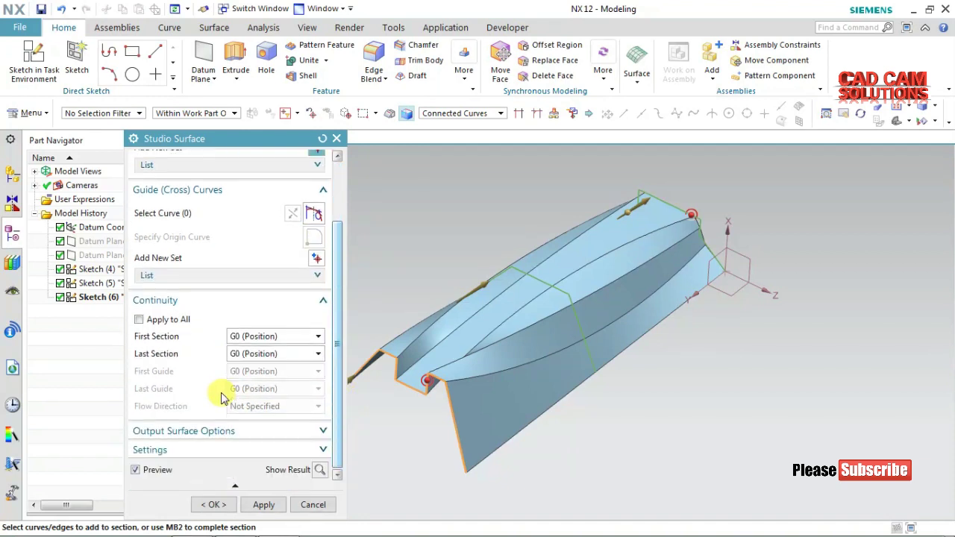
left_click(215, 431)
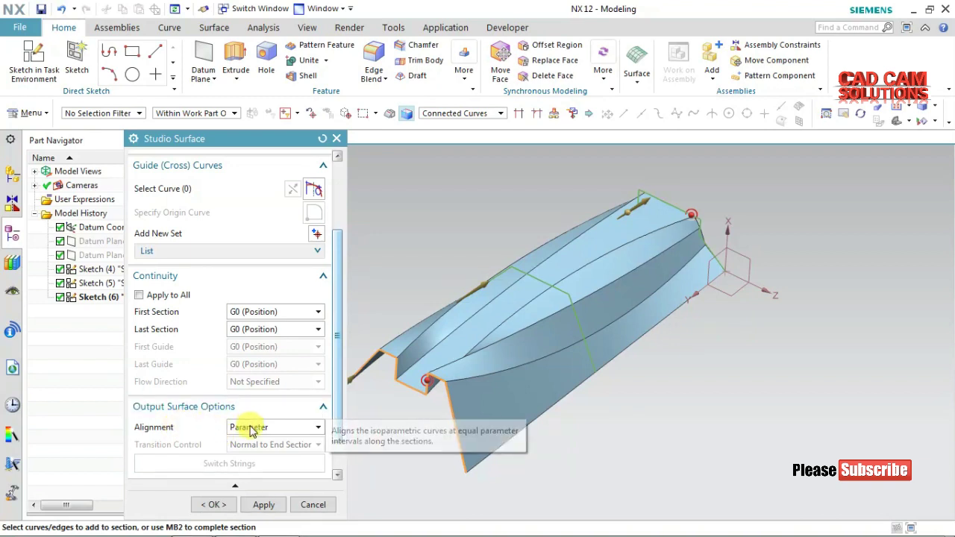
left_click(251, 430)
left_click(258, 466)
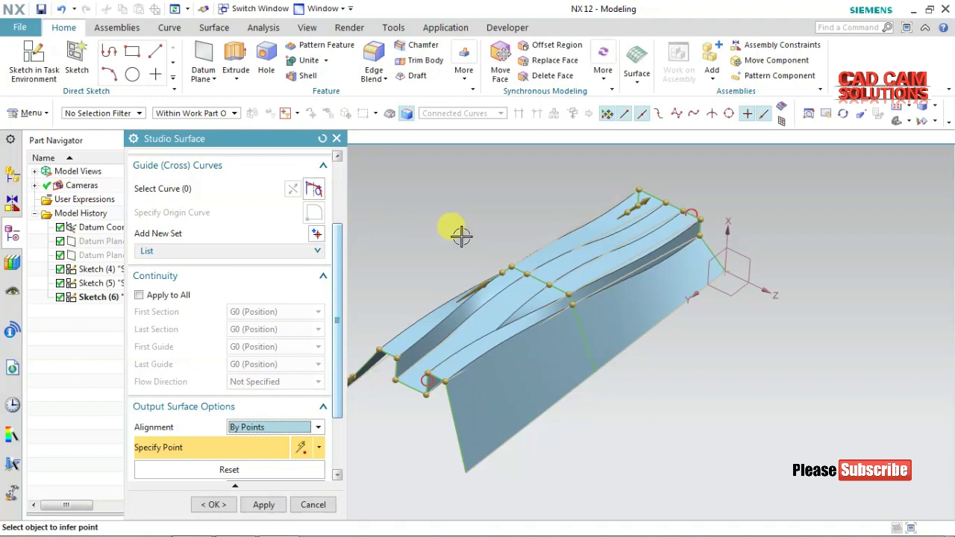
scroll(533, 271, "up", 3)
Step: Add two alignment points on the section edges
scroll(776, 346, "down", 2)
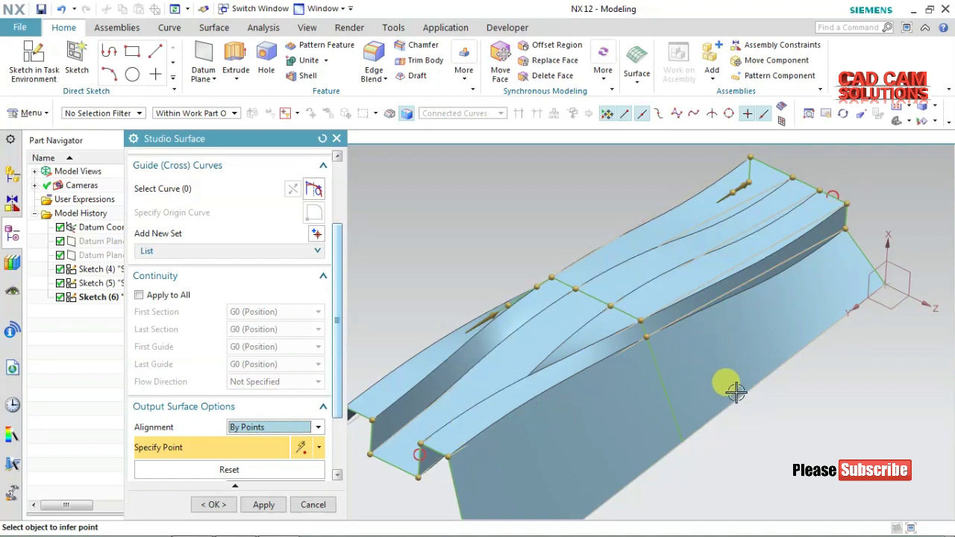
left_click(650, 337)
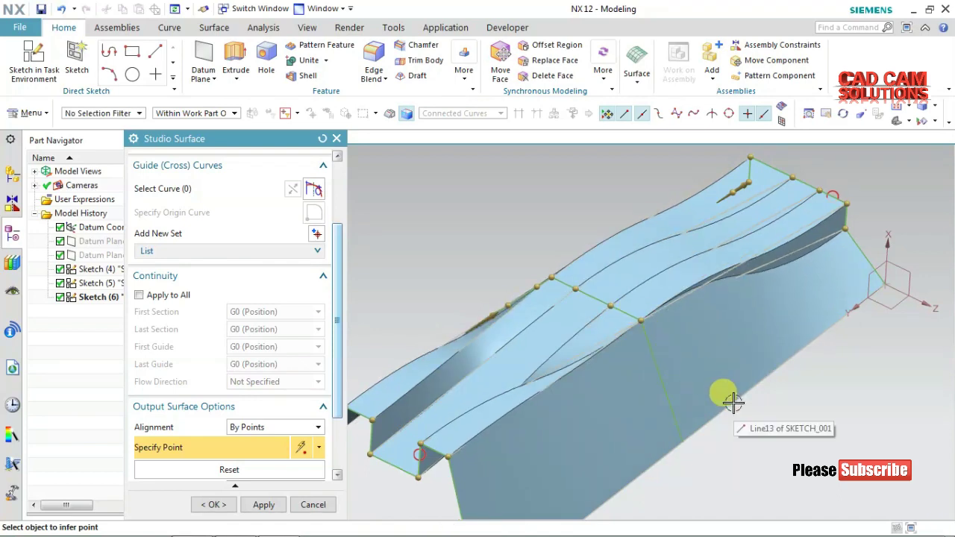
mouse_move(492, 238)
middle_mouse_down()
mouse_move(560, 227)
mouse_move(545, 224)
middle_mouse_up()
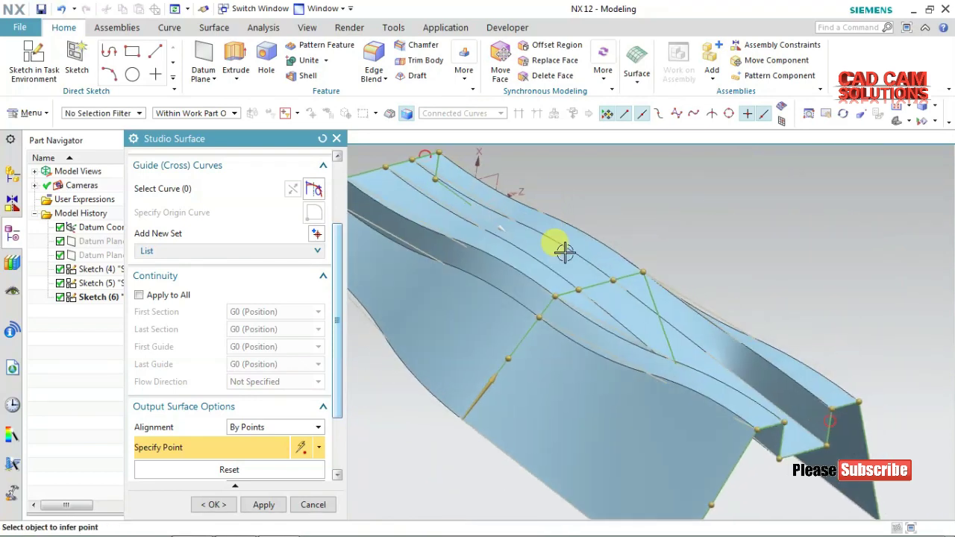
left_click(557, 296)
Step: Inspect the ridged surface preview from several angles, then create Studio Surface (7)
middle_click_drag(733, 258, 698, 256)
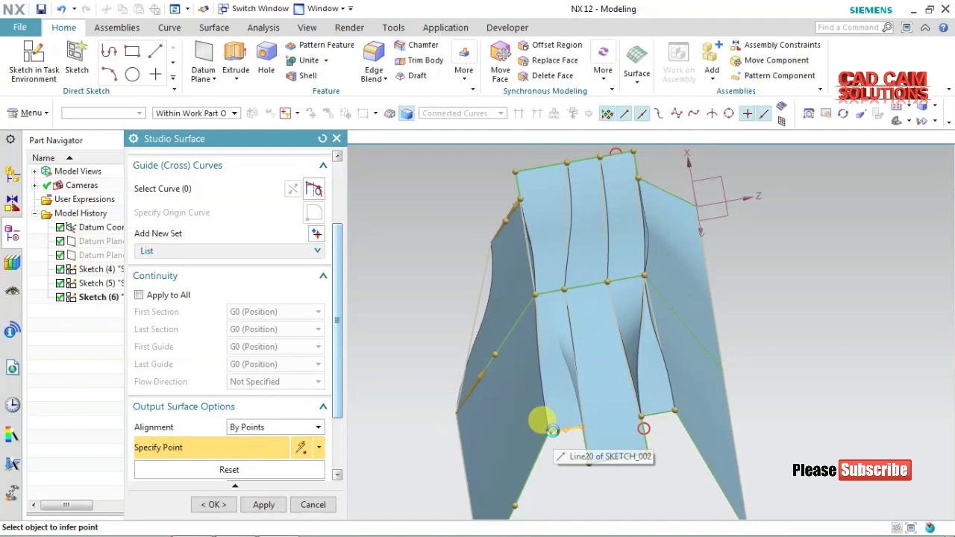
middle_click_drag(768, 388, 760, 374)
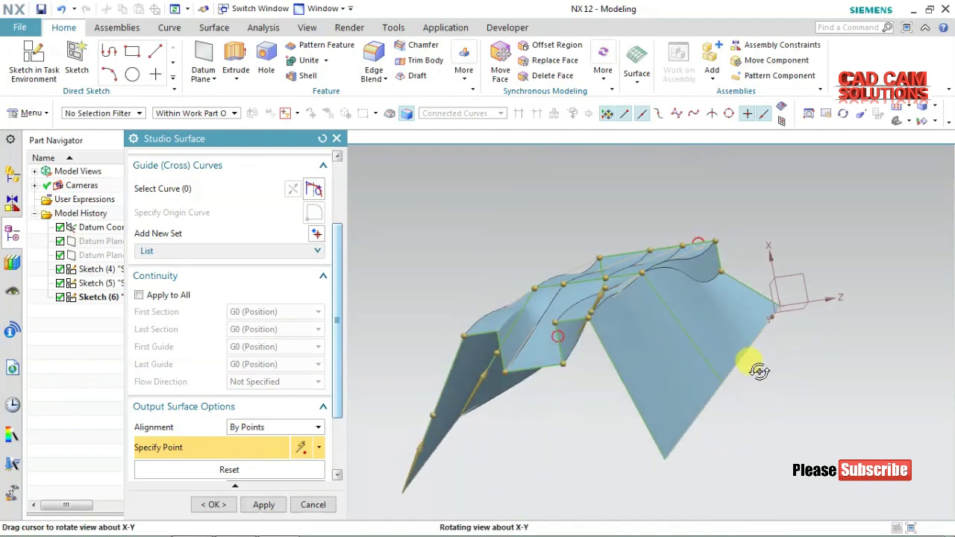
middle_click_drag(759, 374, 772, 377)
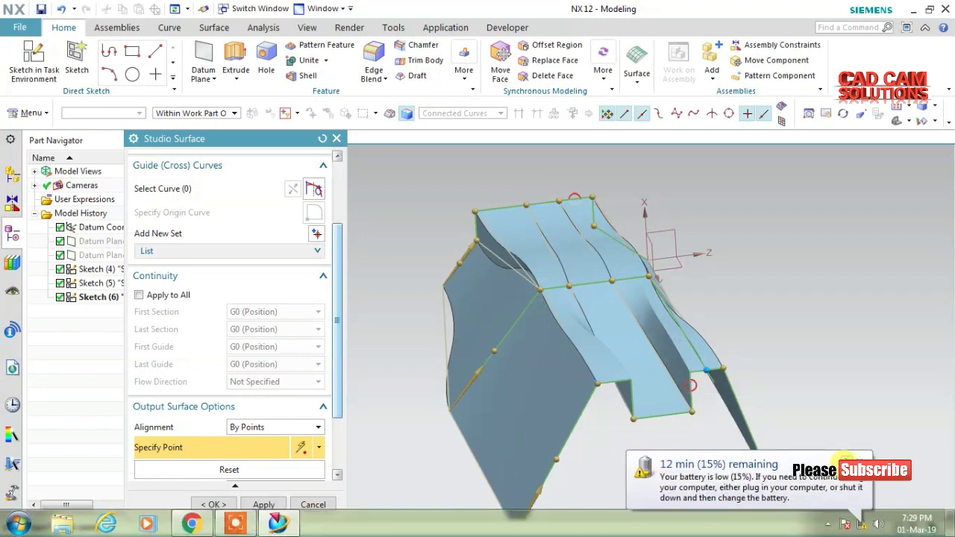
left_click(863, 458)
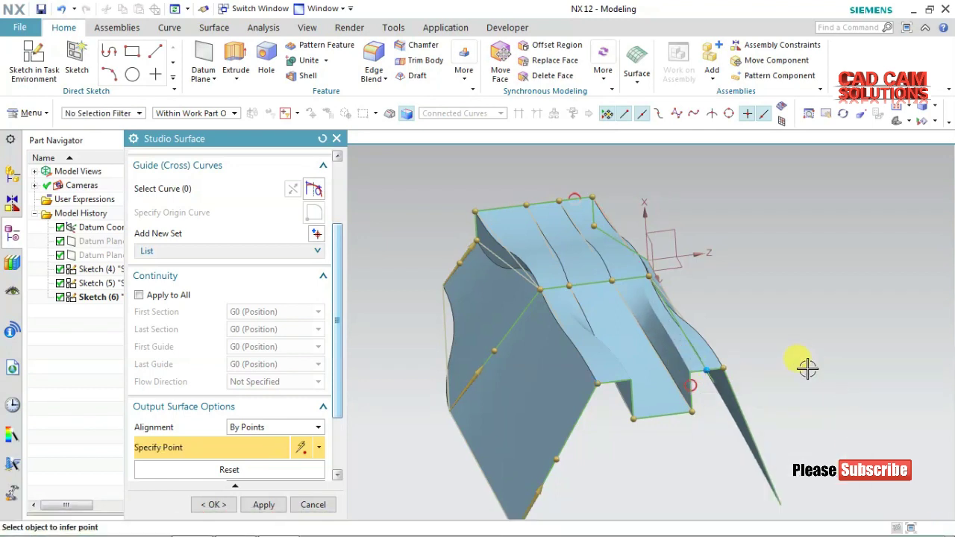
middle_click_drag(808, 367, 782, 364)
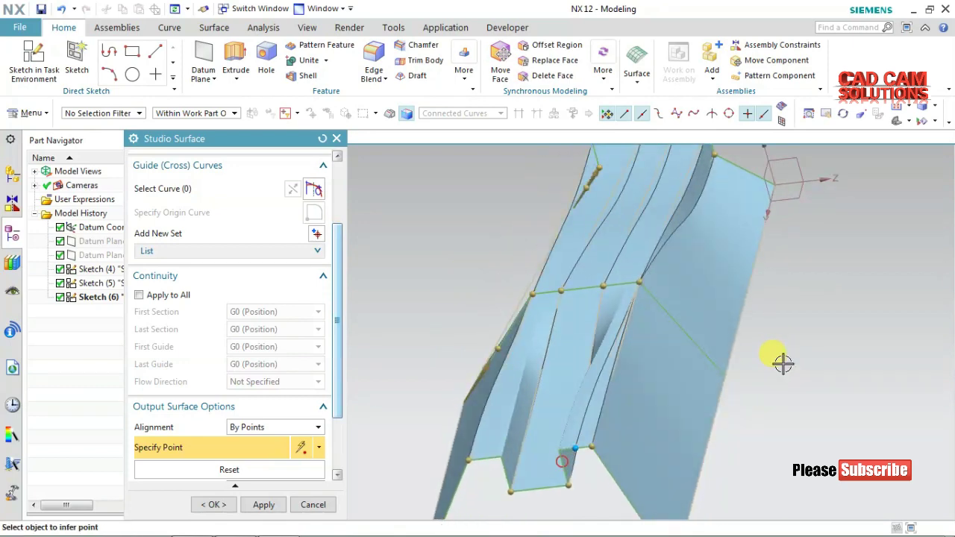
middle_click_drag(797, 352, 810, 348)
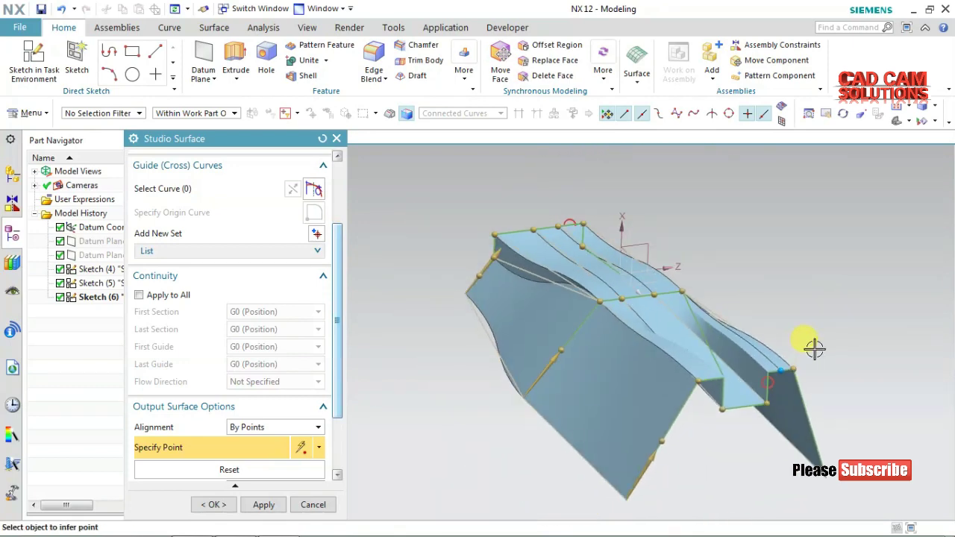
left_click(208, 504)
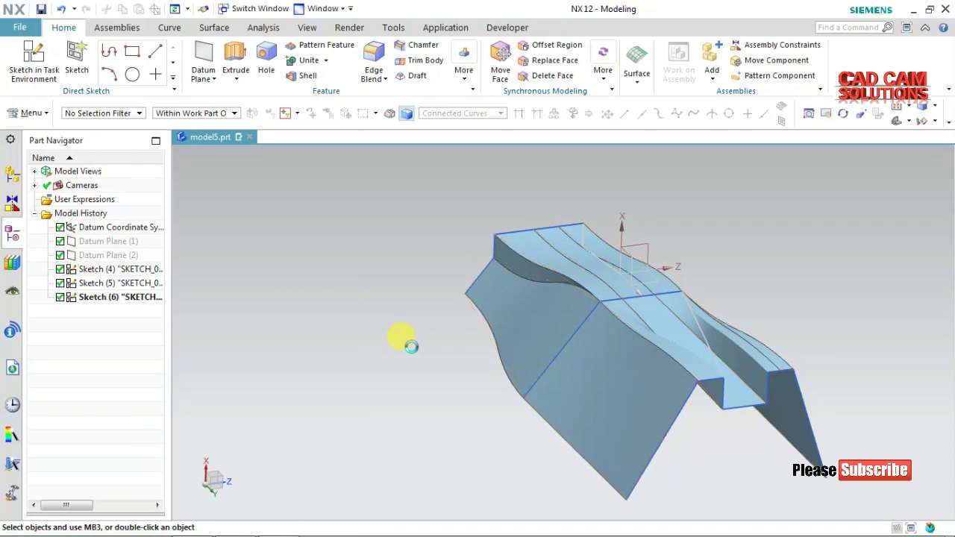
scroll(403, 347, "down", 1)
middle_click_drag(647, 333, 620, 317)
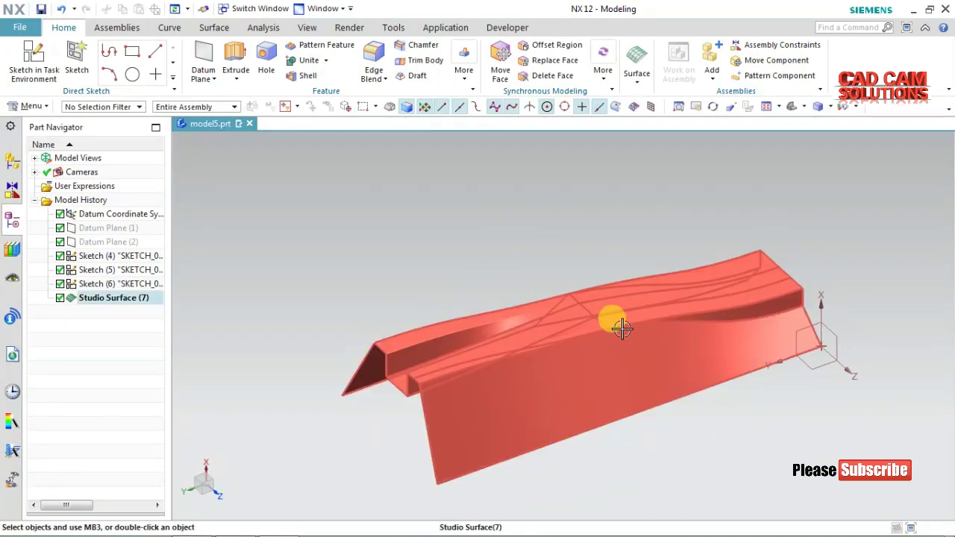
scroll(552, 298, "up", 1)
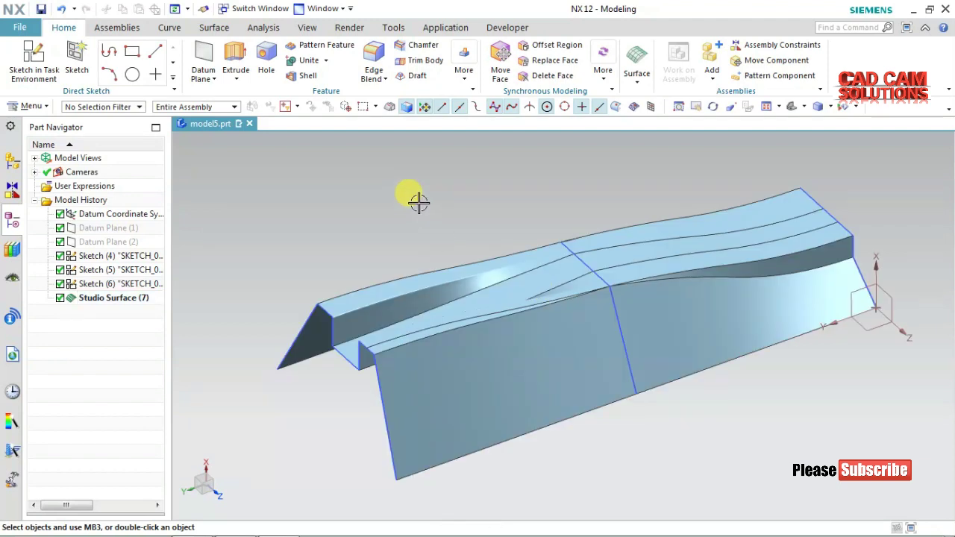